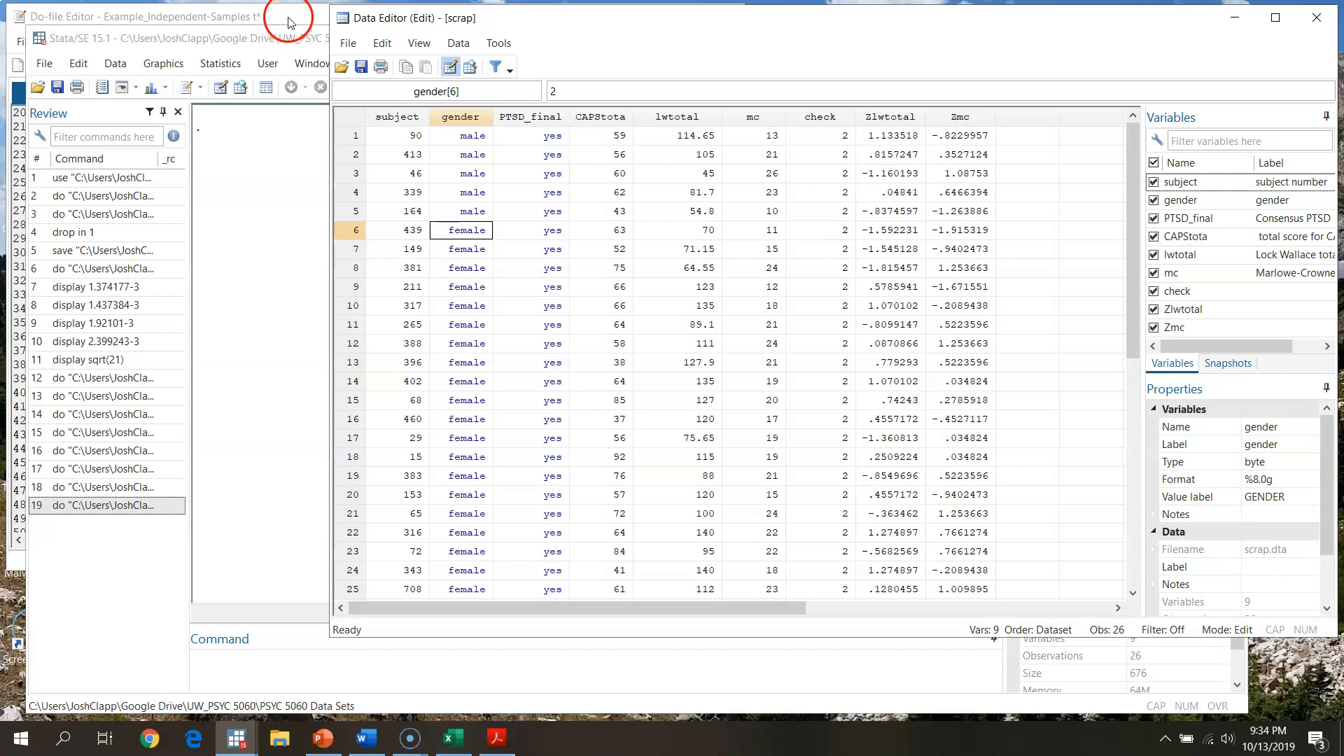
# Step: Run the do-file line robvar lwtotal, by(gender) and highlight the W0 p-value in its results
pyautogui.scroll(-1, 246, 383)
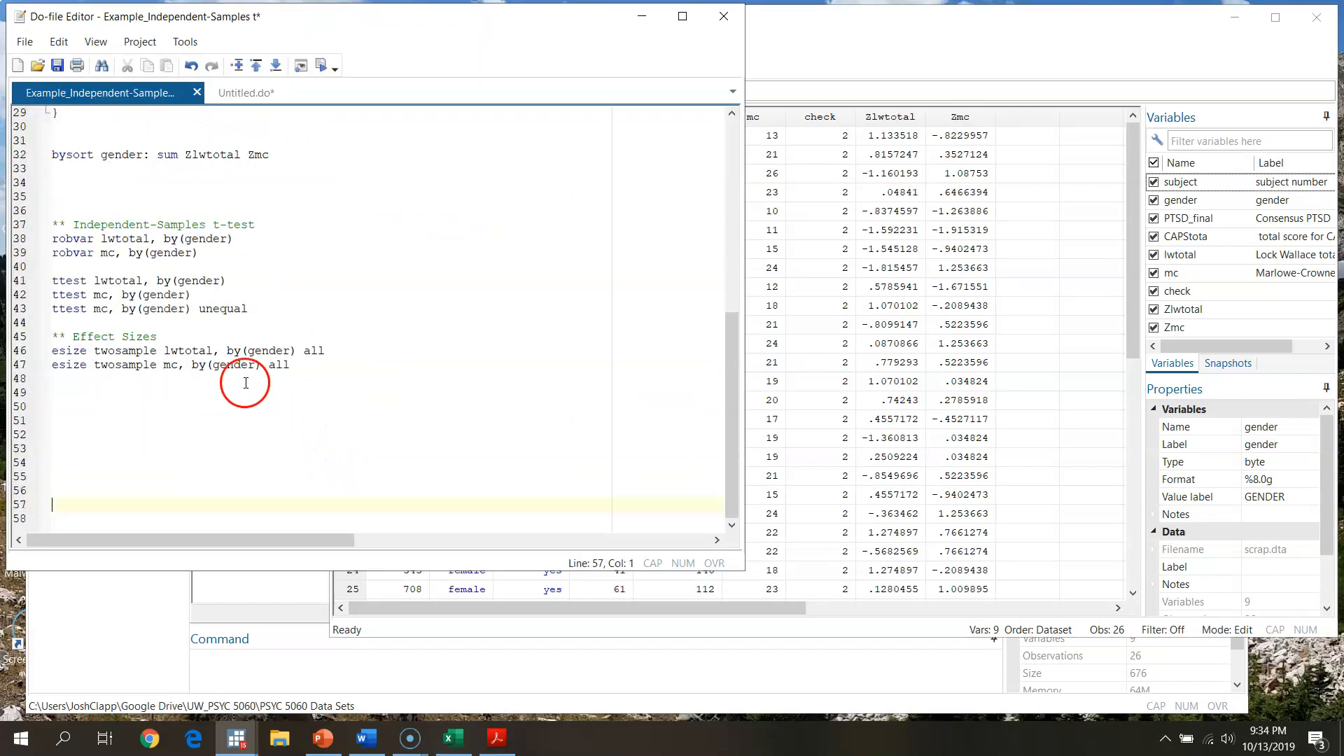
pyautogui.scroll(7, 450, 360)
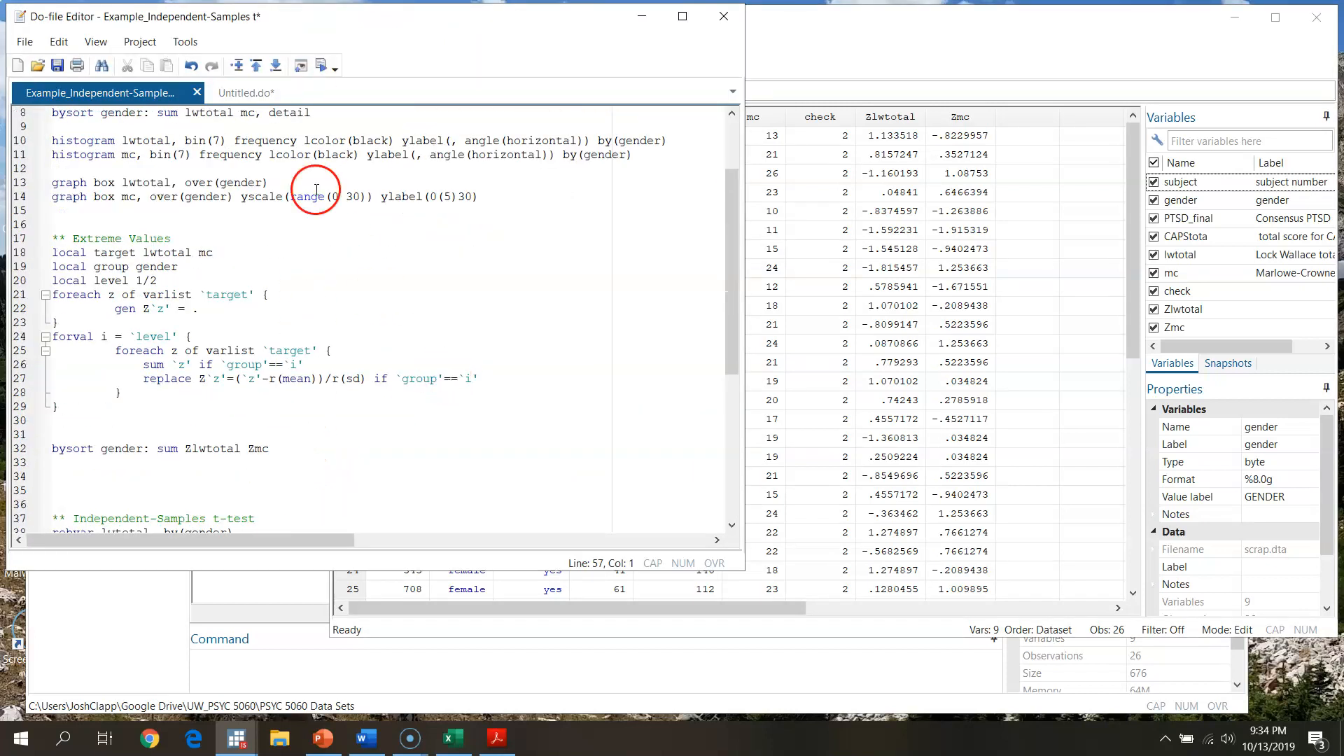
pyautogui.scroll(-7, 294, 352)
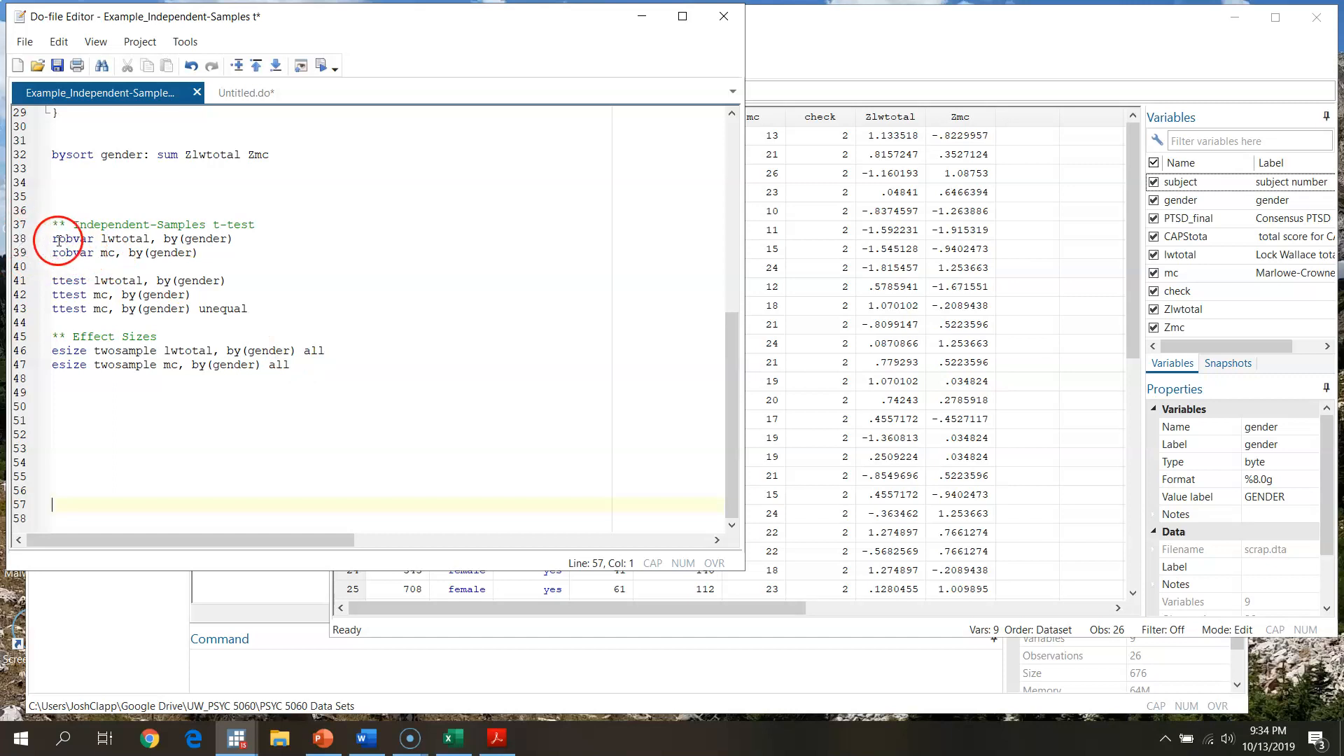
pyautogui.click(15, 239)
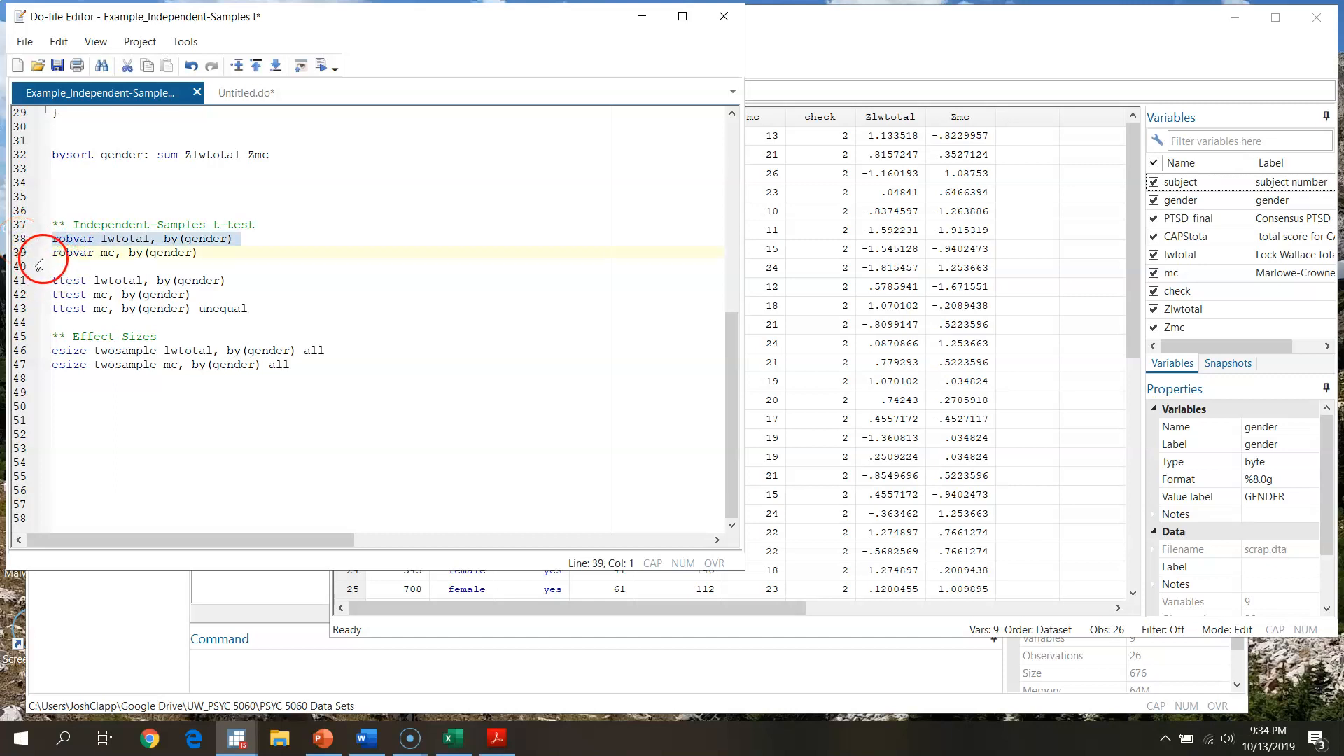
pyautogui.click(24, 254)
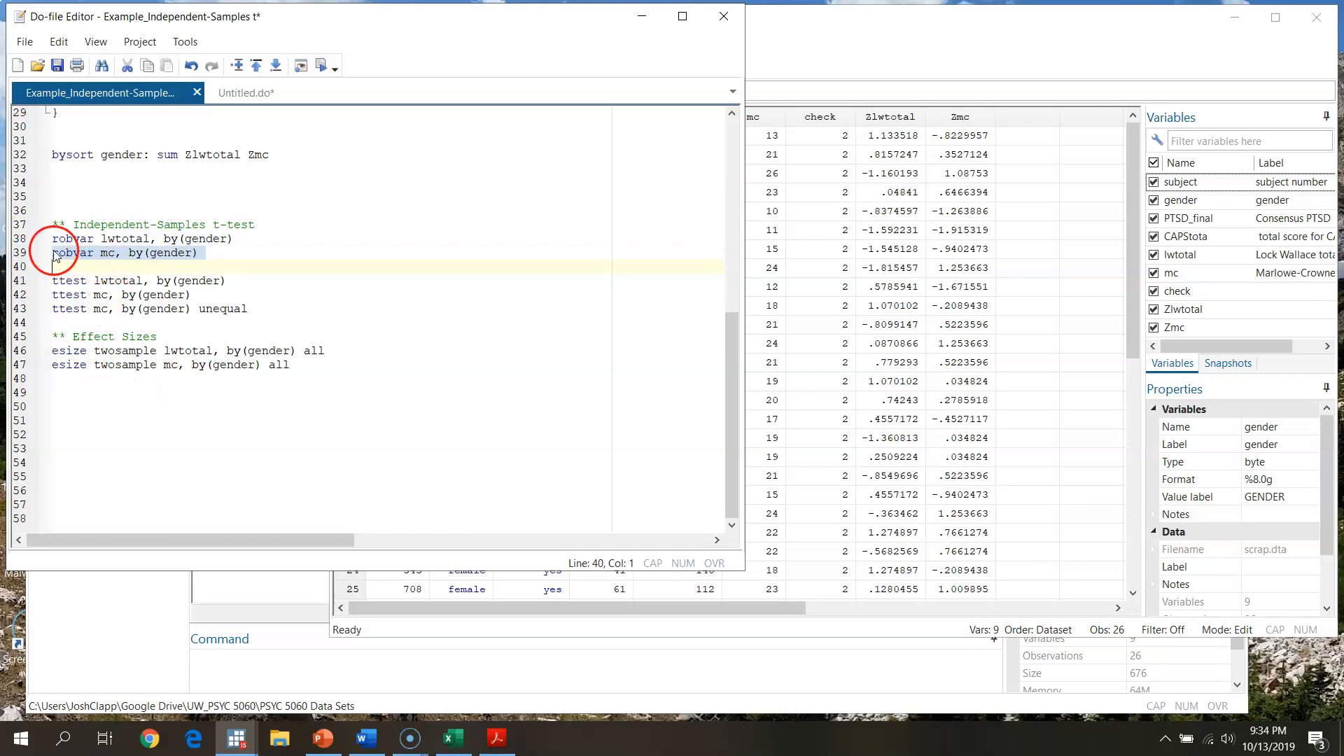
pyautogui.click(19, 239)
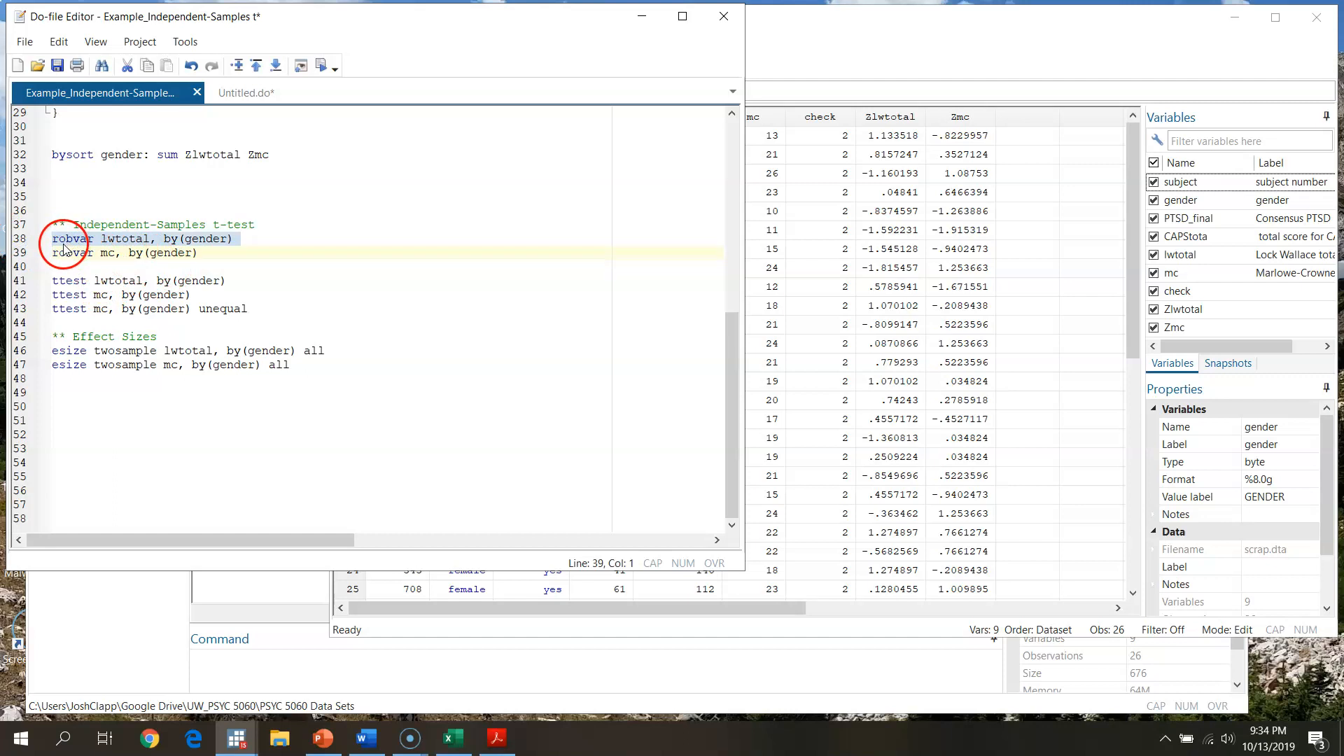
pyautogui.click(128, 240)
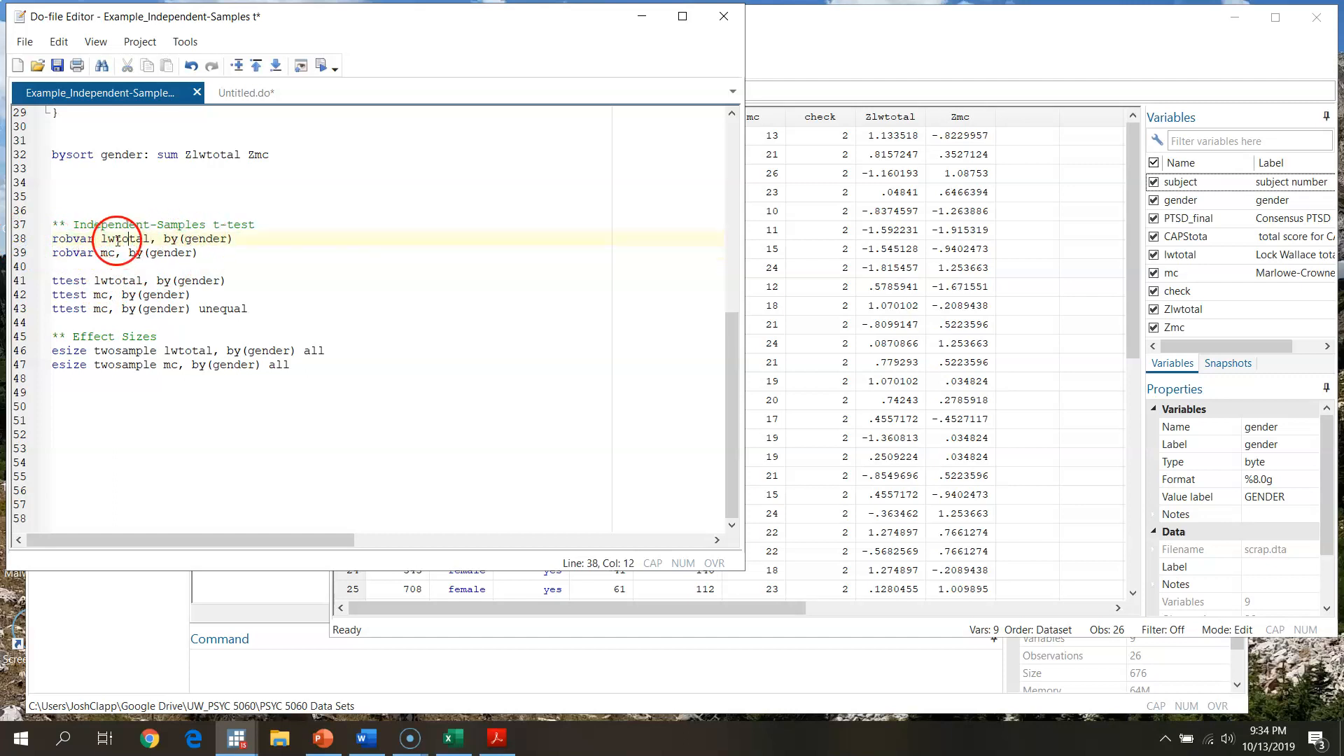
pyautogui.click(23, 254)
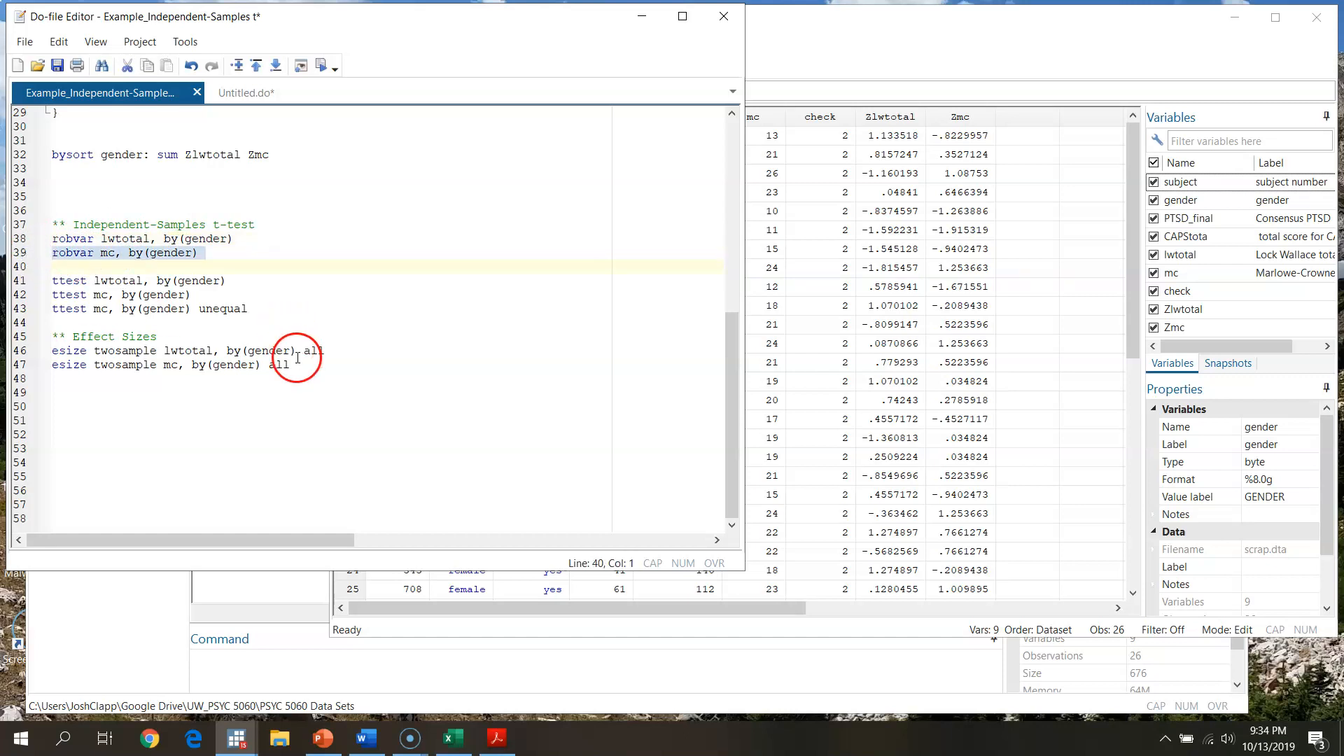
pyautogui.click(15, 239)
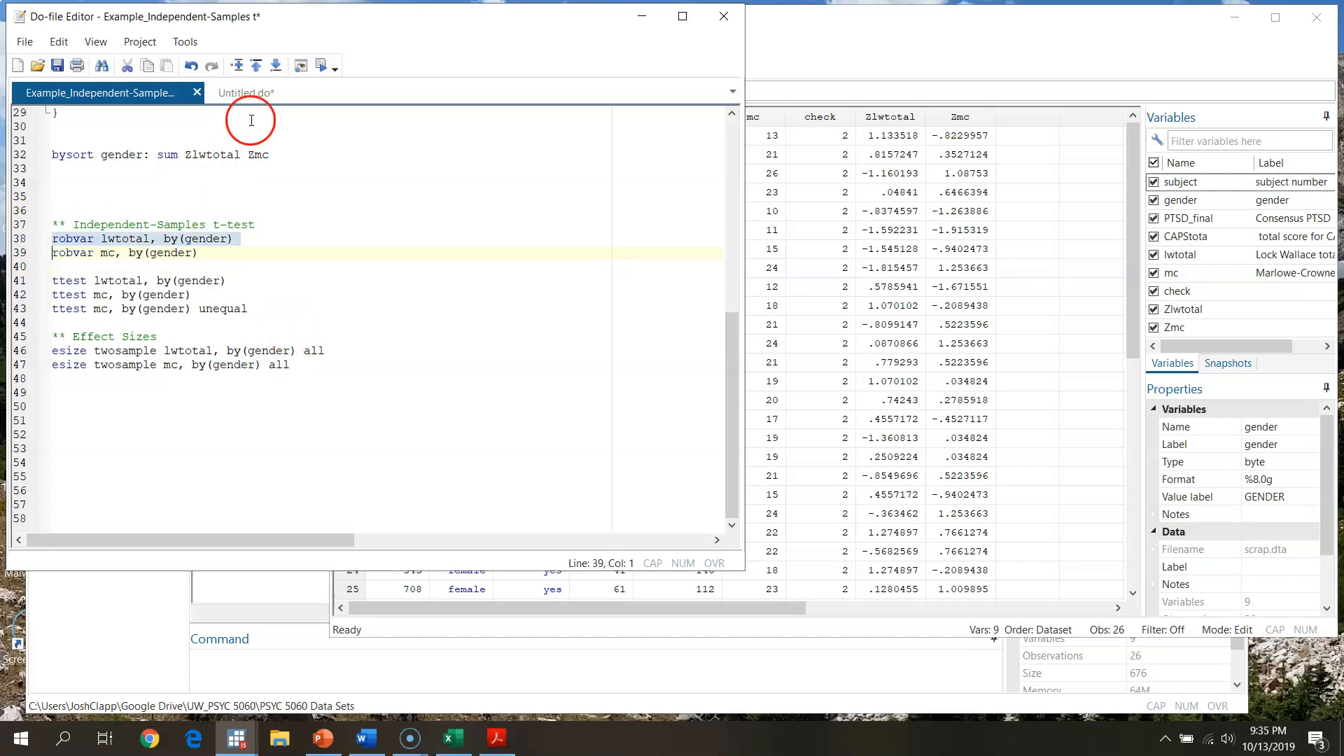
pyautogui.click(318, 70)
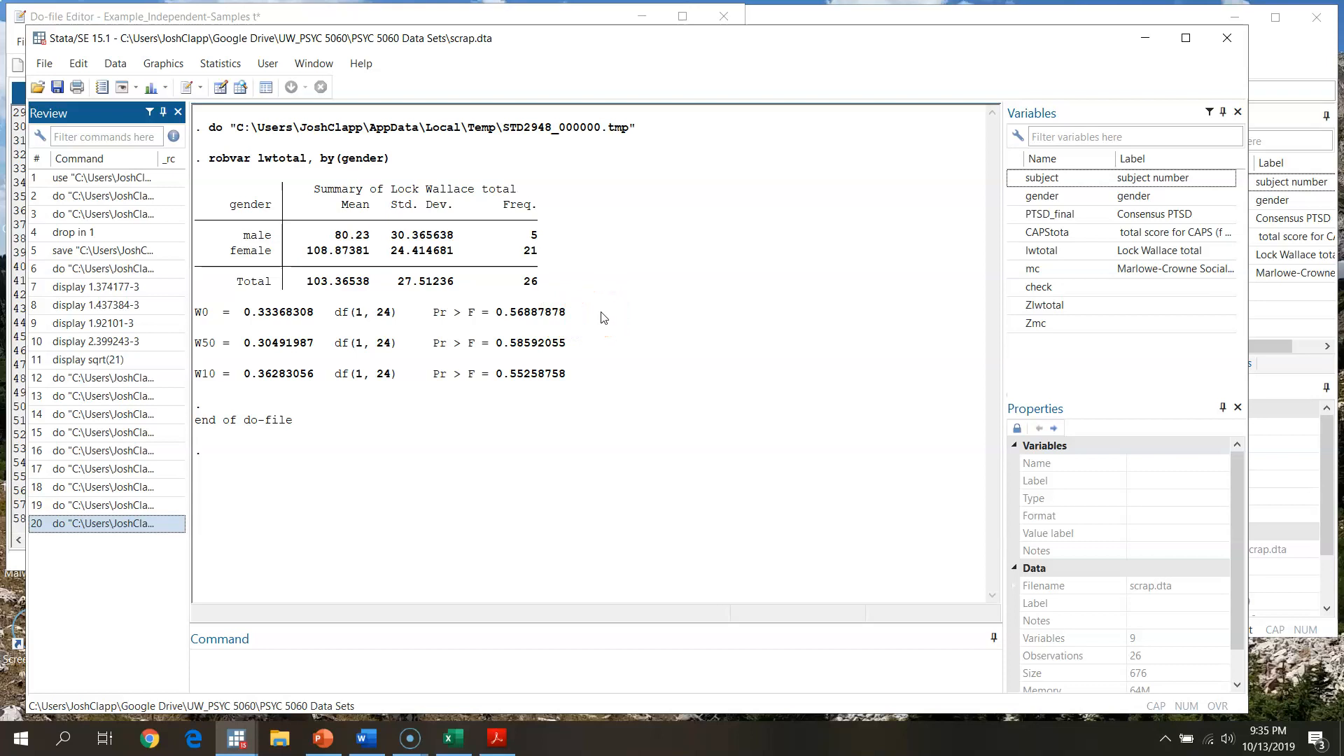
pyautogui.click(497, 312)
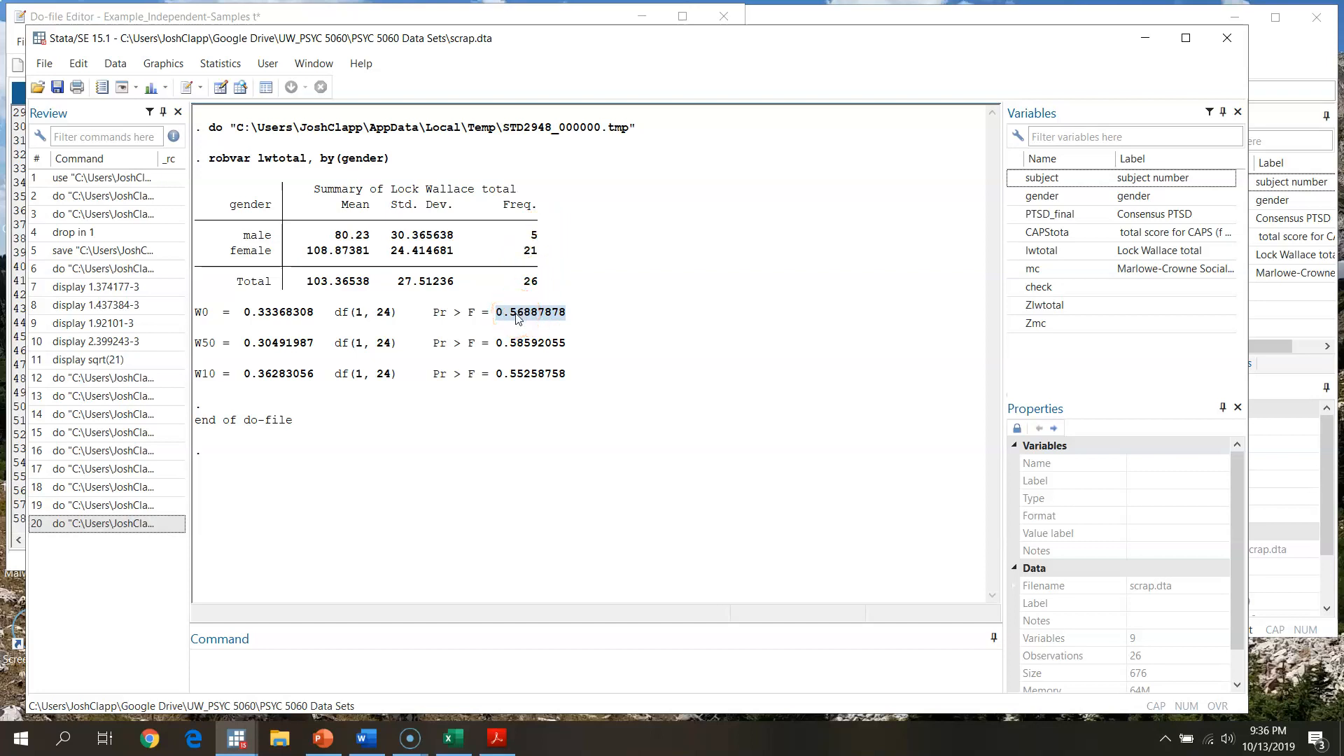
pyautogui.click(575, 314)
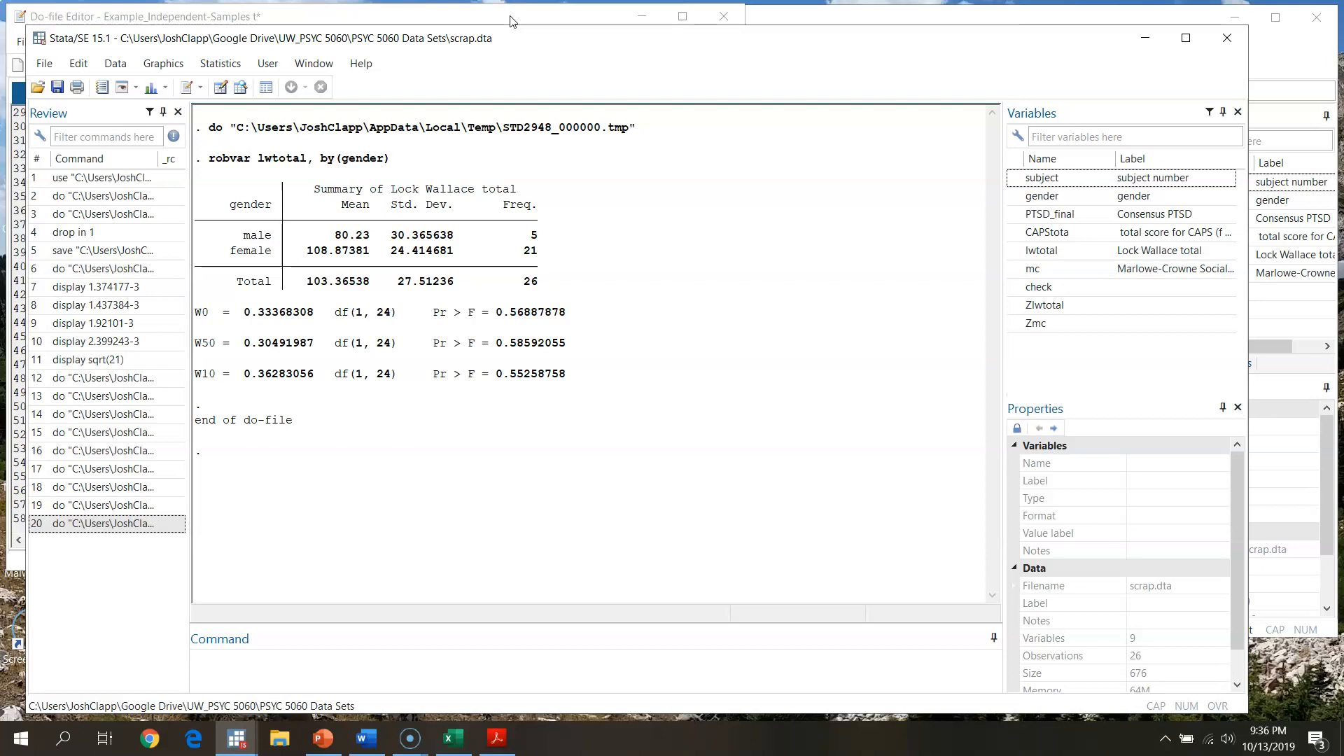
# Step: Run the do-file line robvar mc, by(gender) and bring its results to the front
pyautogui.click(490, 17)
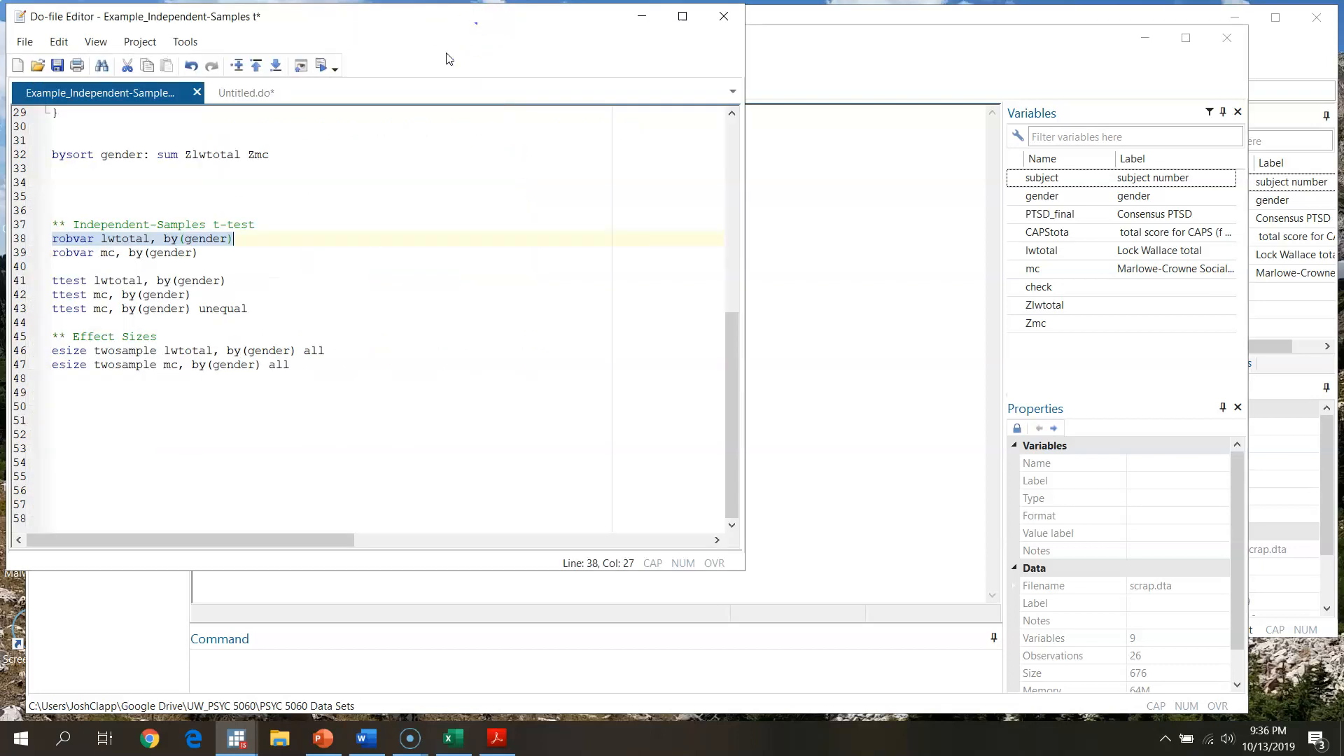
pyautogui.click(24, 254)
pyautogui.click(322, 66)
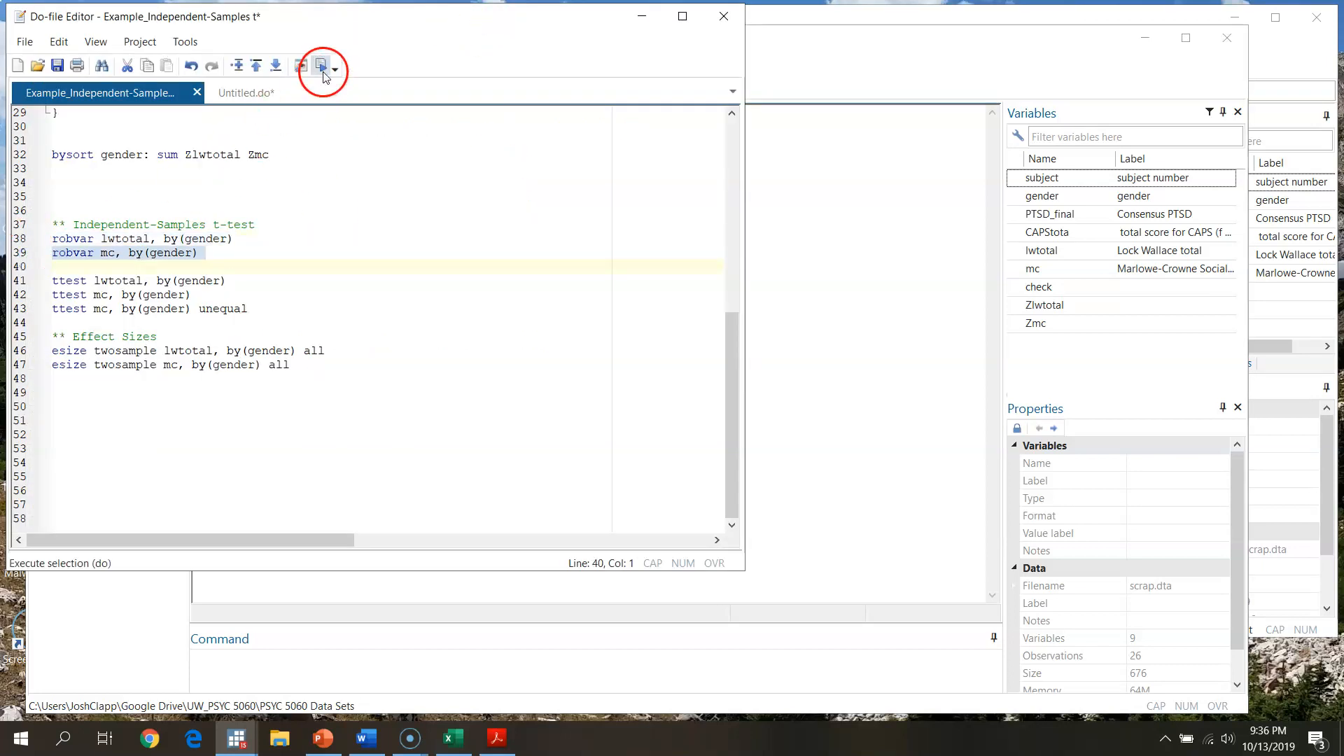
pyautogui.click(930, 66)
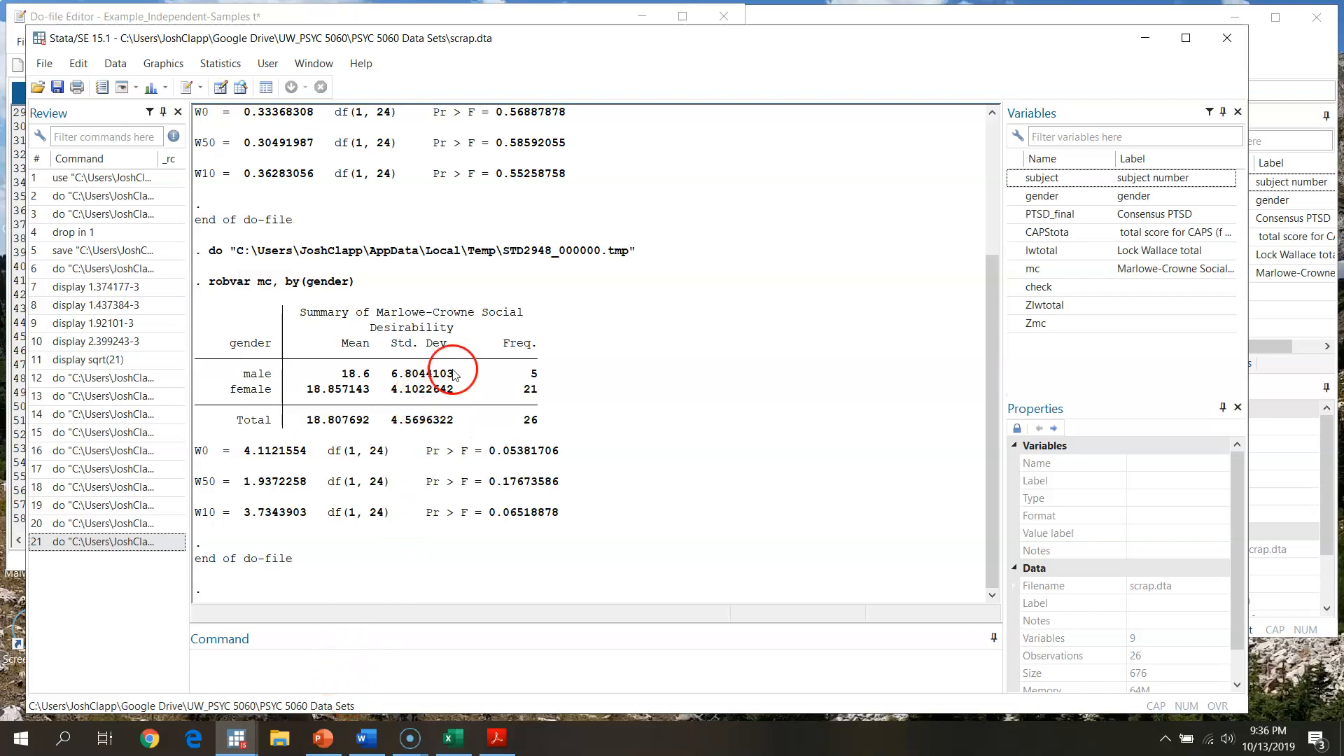
# Step: Calculate the male group's mc variance with the command display 6.8044103^2
pyautogui.click(292, 668)
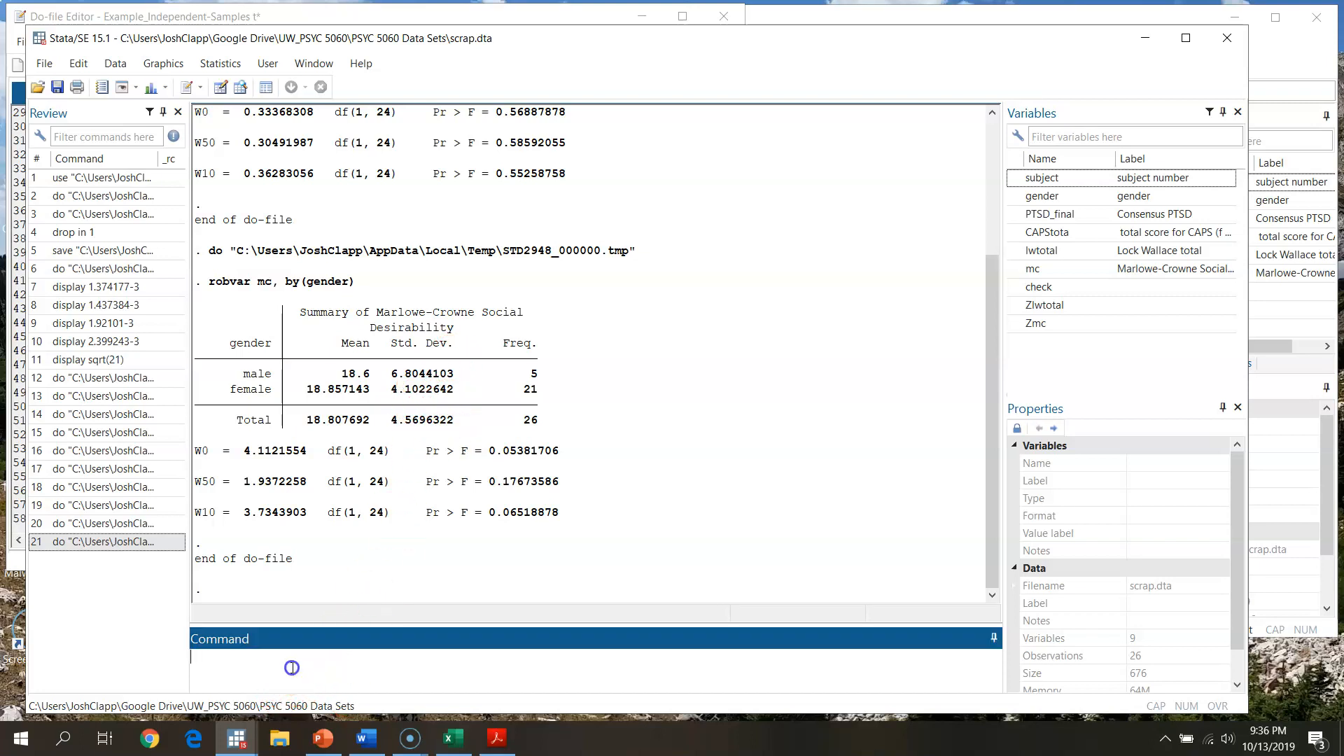
pyautogui.click(394, 376)
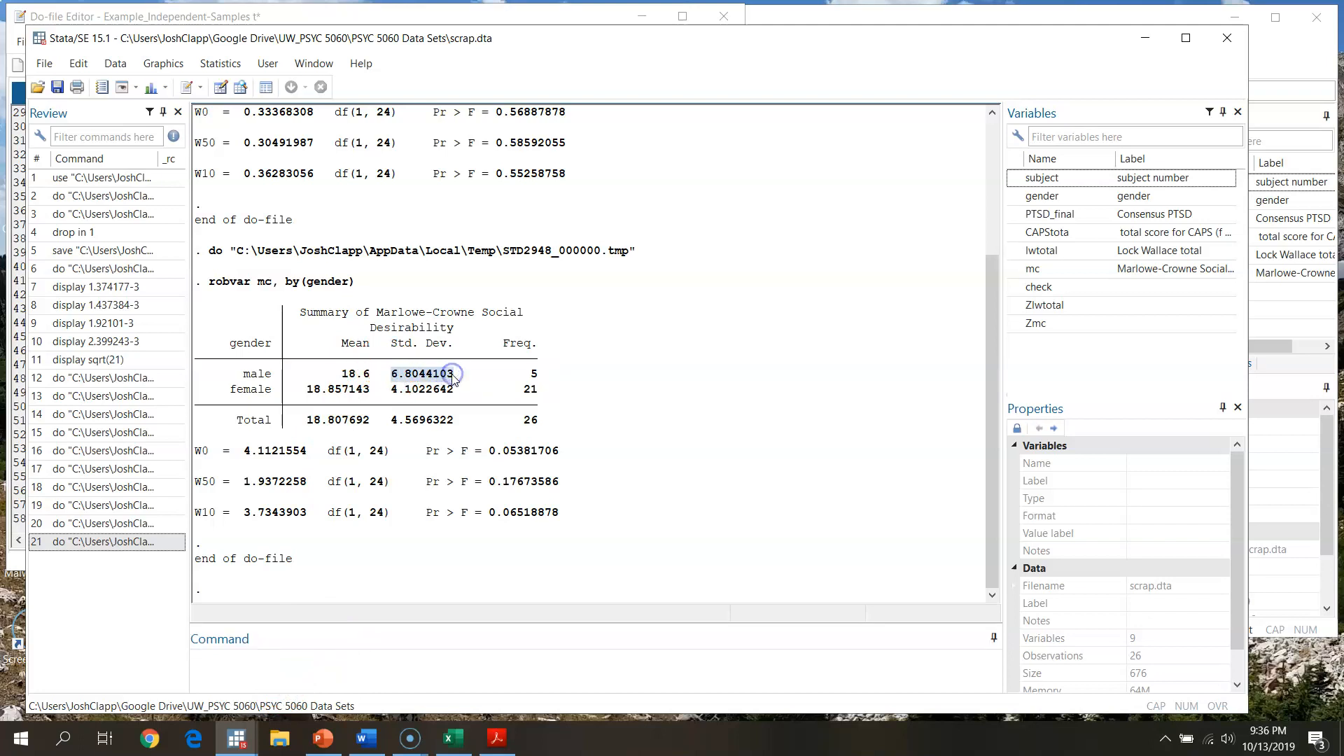
pyautogui.click(238, 659)
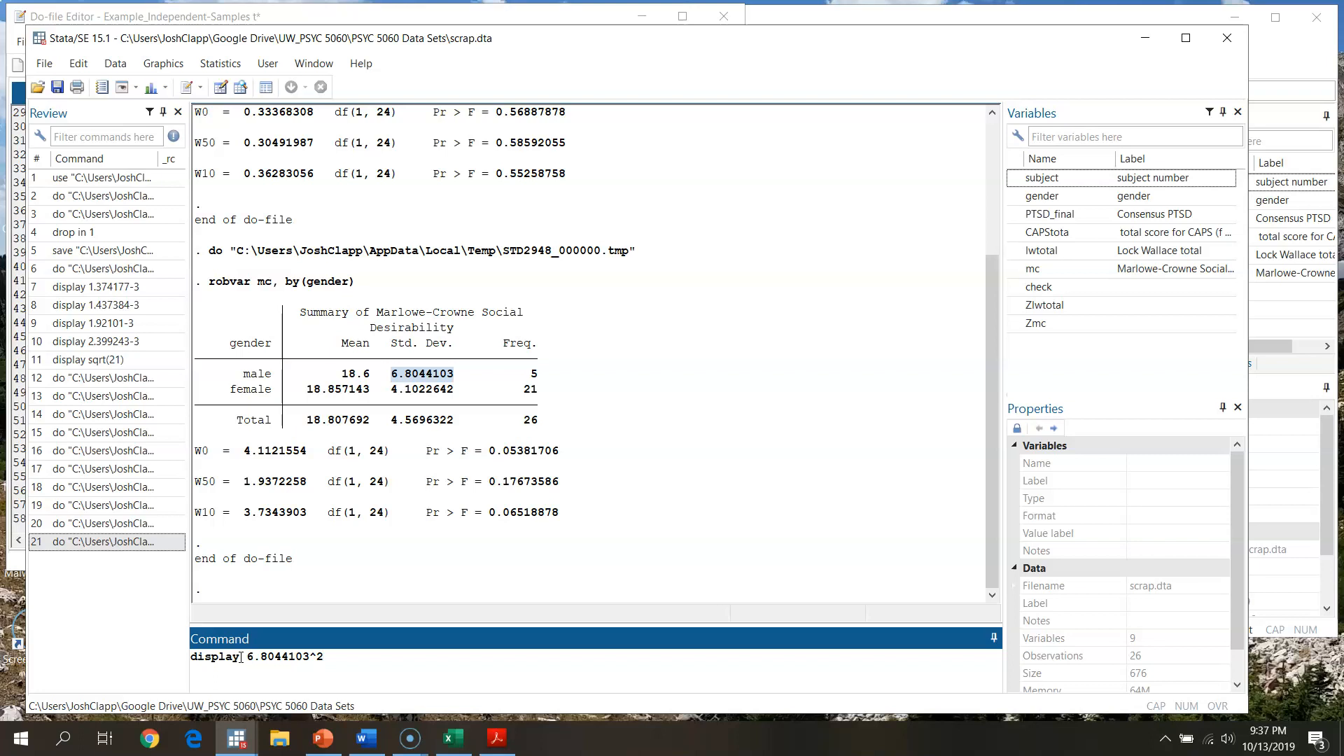
pyautogui.press('Return')
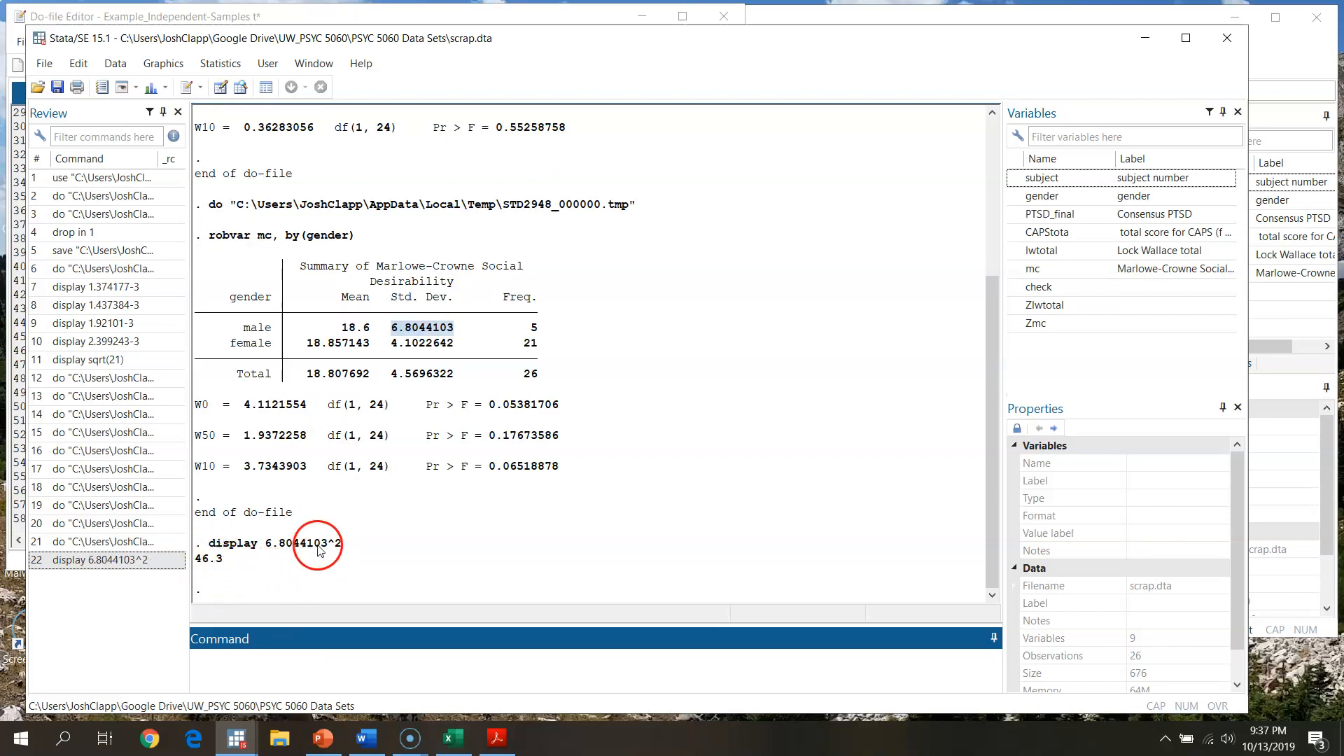
# Step: Reuse the previous display command to calculate the female group's mc variance as display 4.1022642^2
pyautogui.click(119, 560)
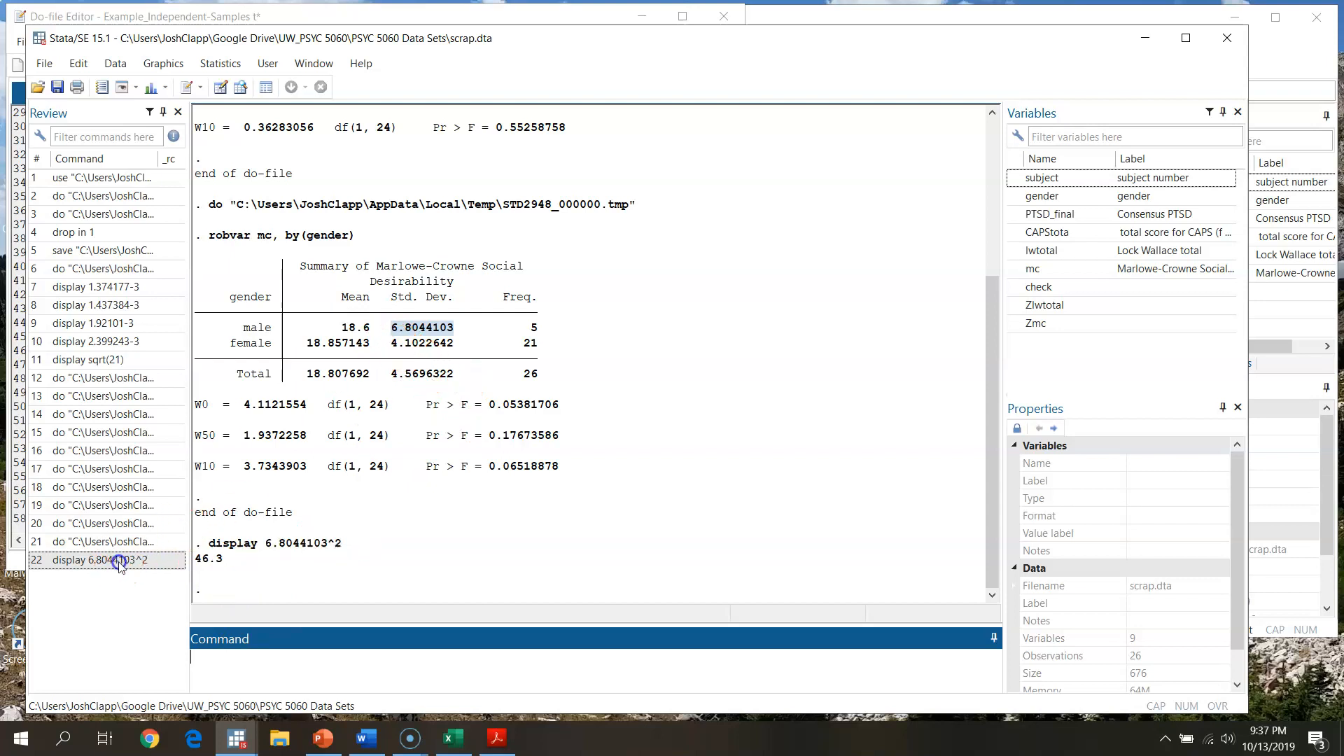
pyautogui.moveTo(390, 342); pyautogui.dragTo(426, 345)
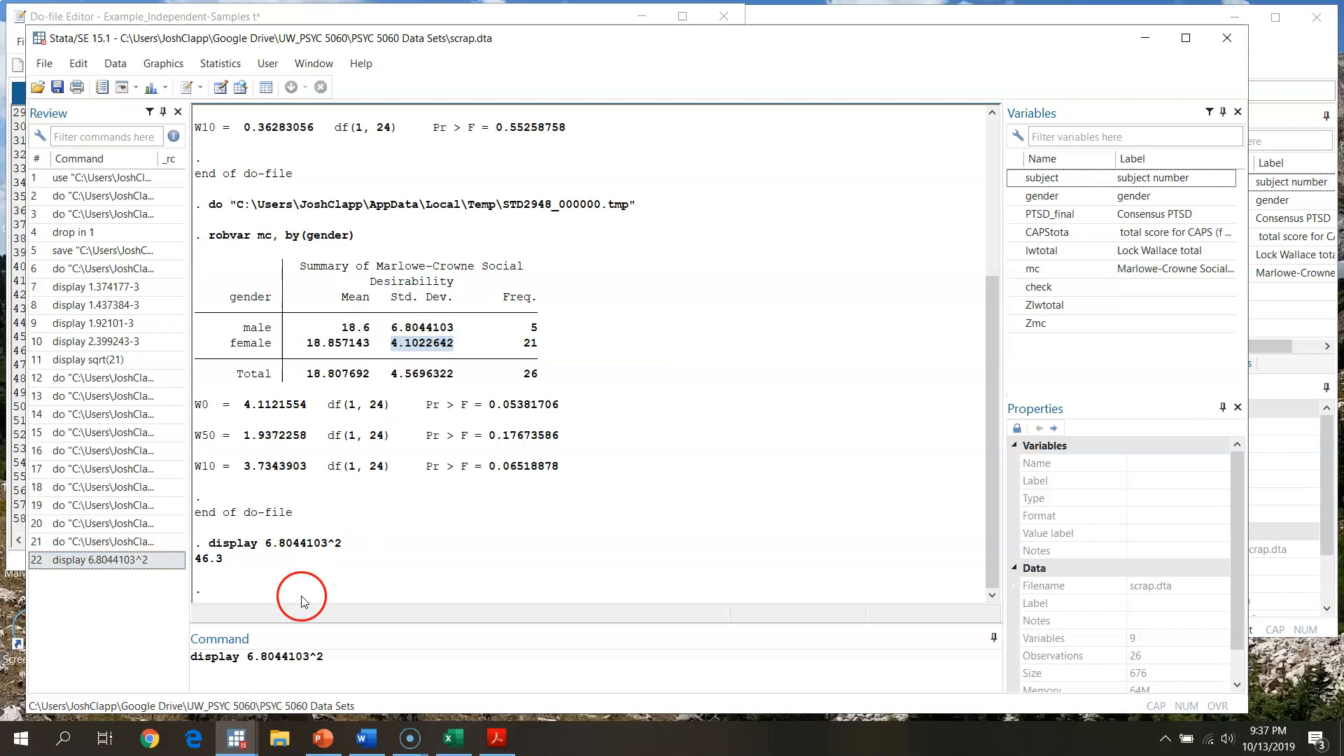
pyautogui.click(261, 656)
pyautogui.moveTo(261, 657); pyautogui.dragTo(325, 663)
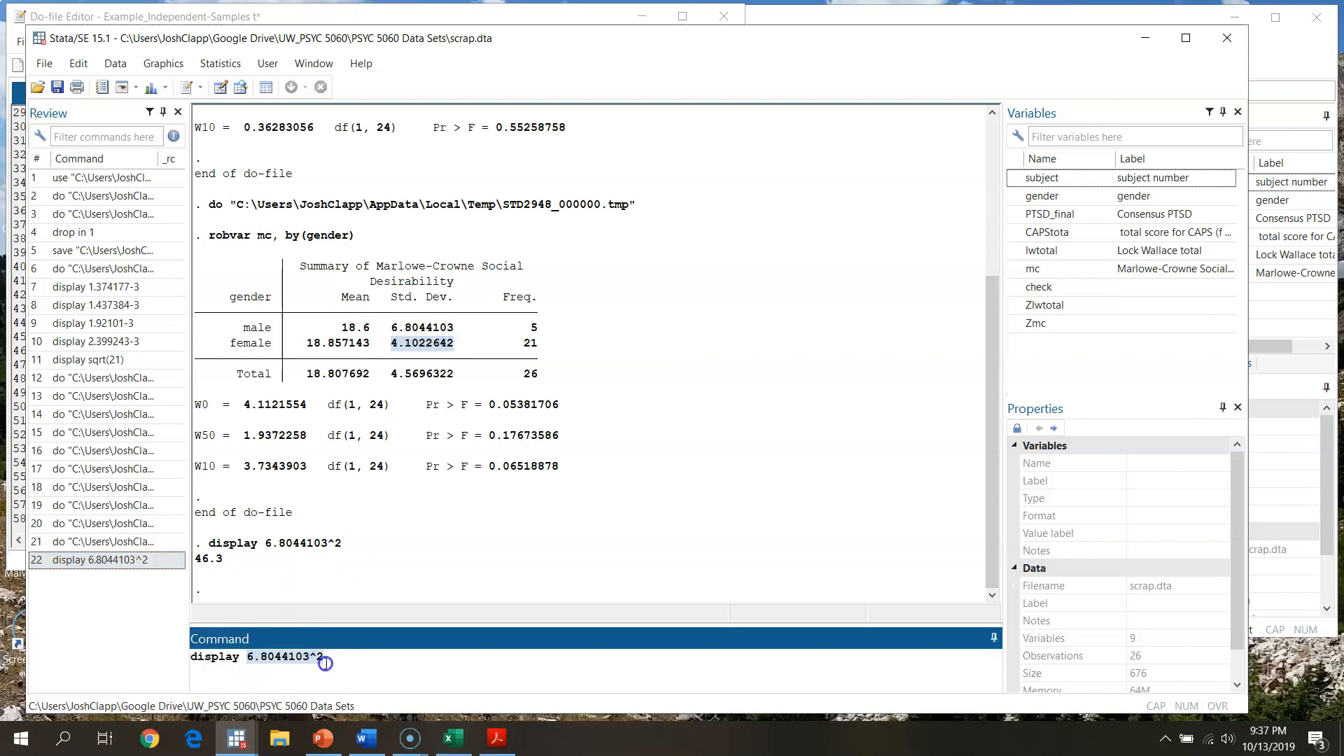
pyautogui.write('4.1022642')
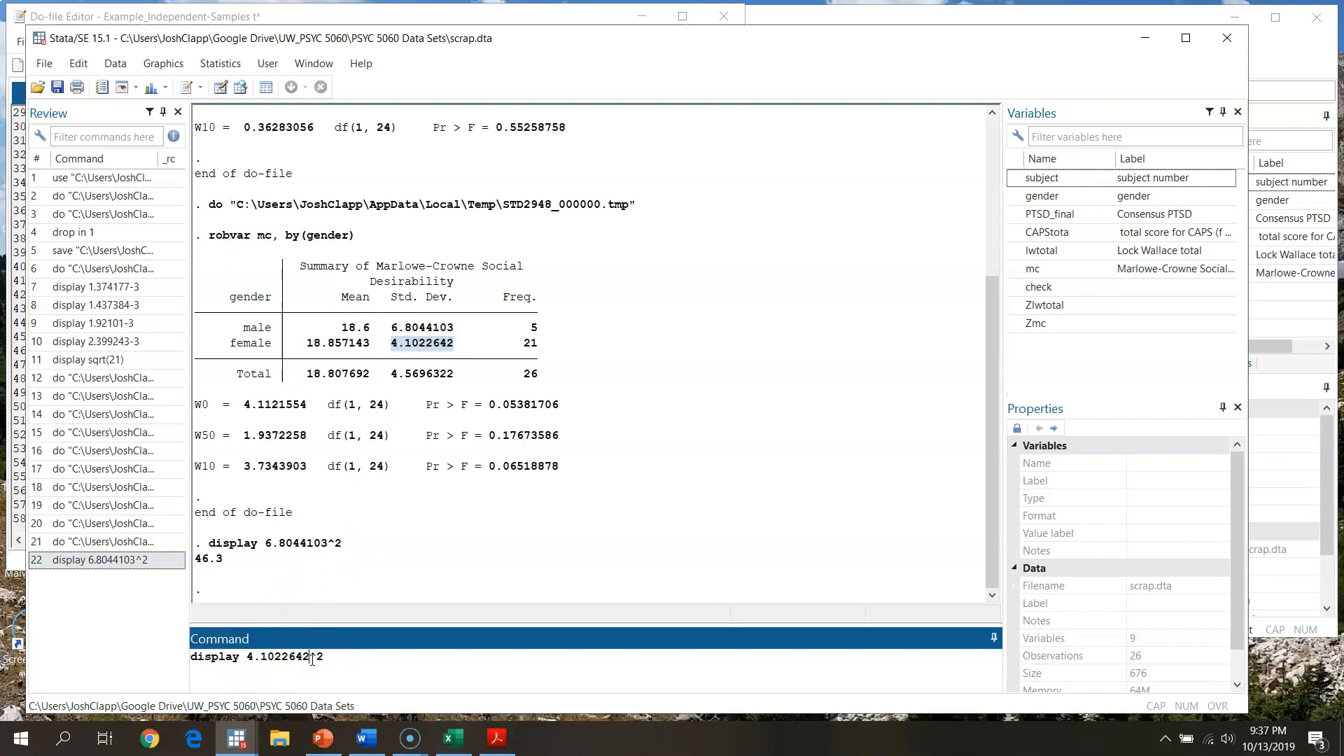
pyautogui.press('Return')
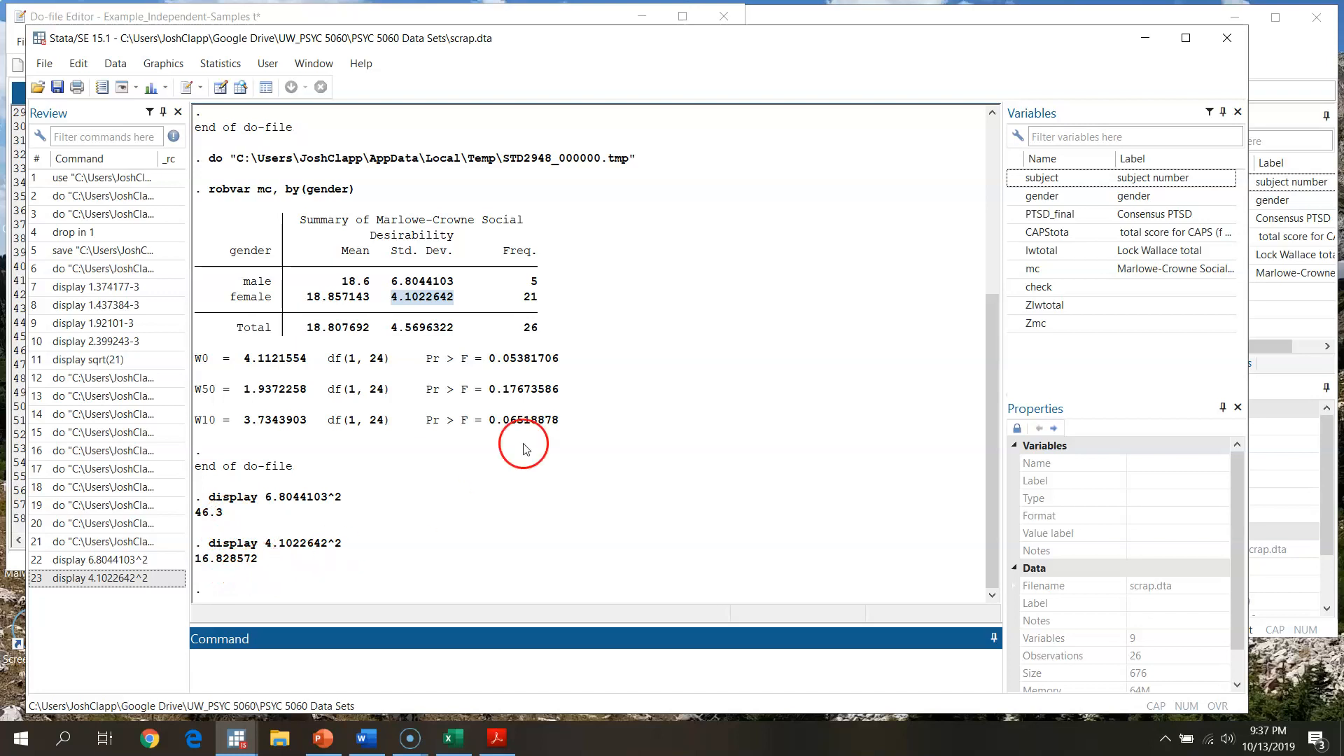
# Step: Examine the W0 p-value for mc, then compare it with the Homogeneity of Variance notes in the Word screening summary
pyautogui.click(492, 362)
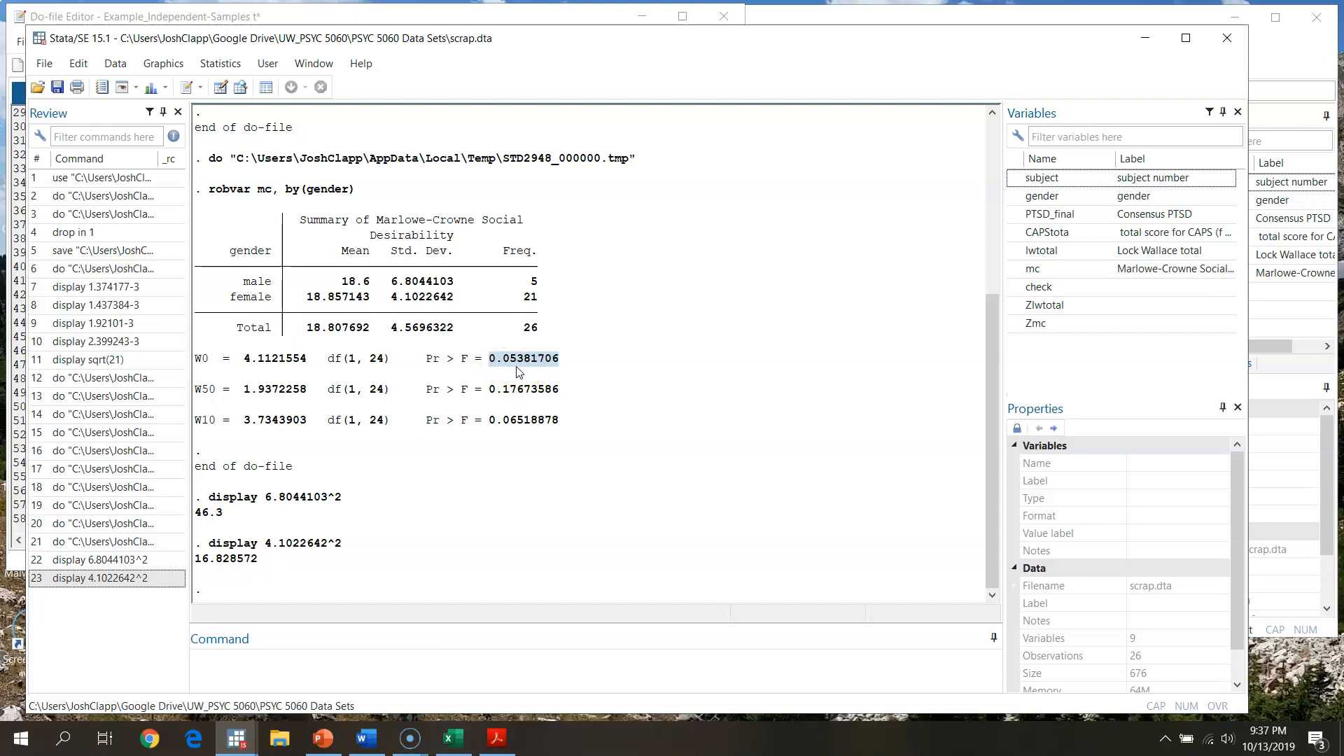
pyautogui.click(536, 283)
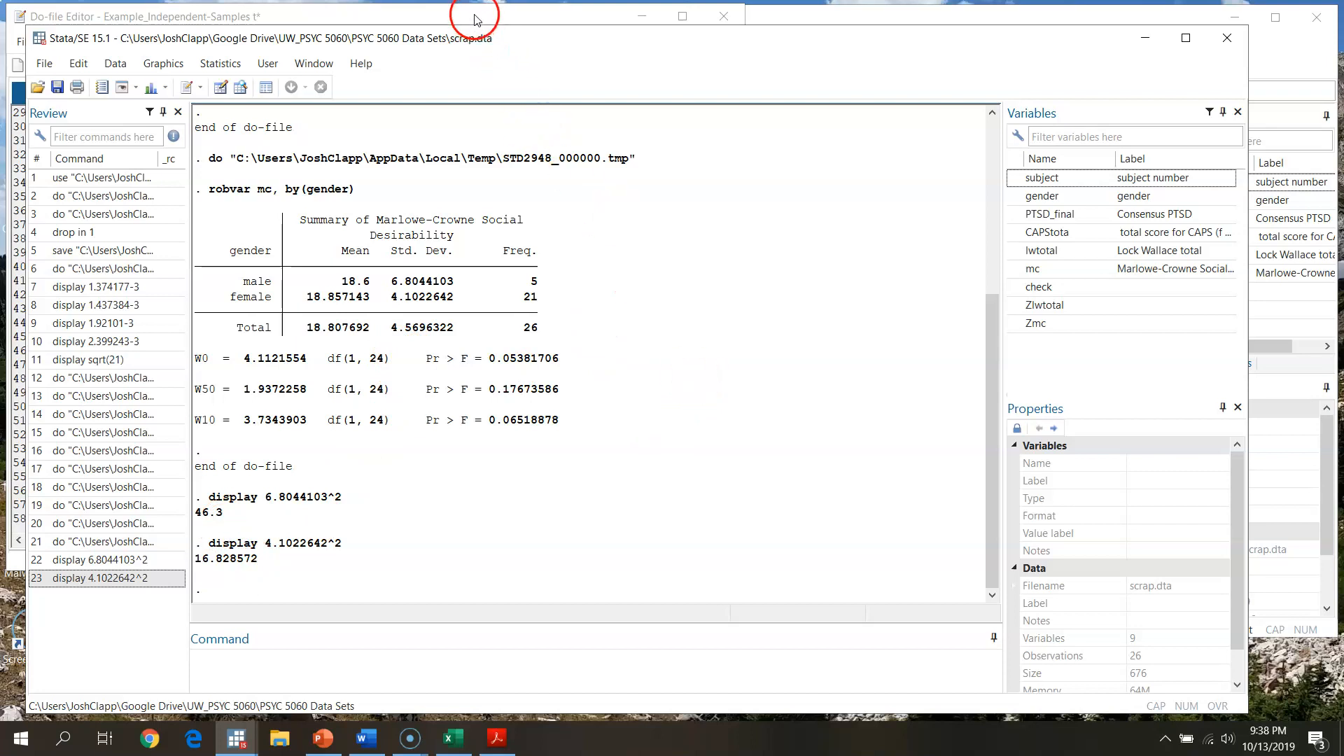
pyautogui.click(363, 748)
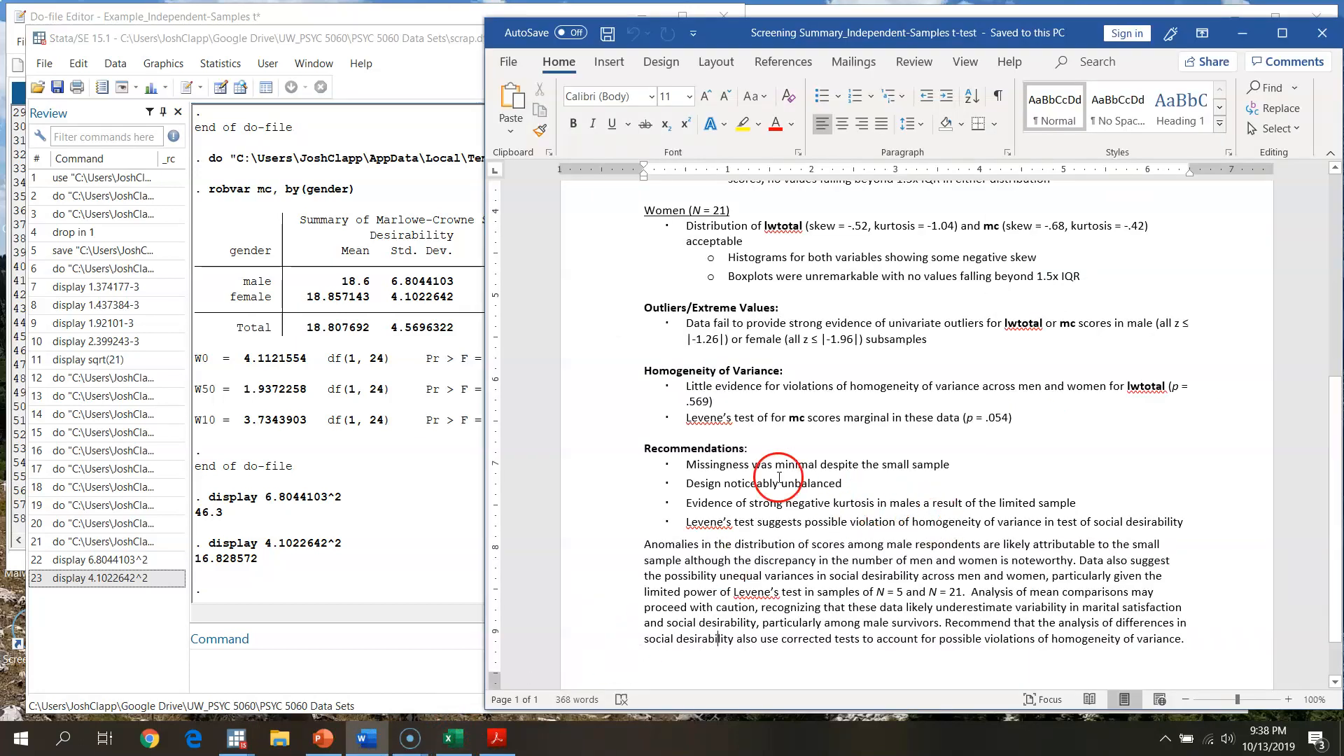
pyautogui.moveTo(641, 369); pyautogui.dragTo(1158, 385)
pyautogui.click(985, 445)
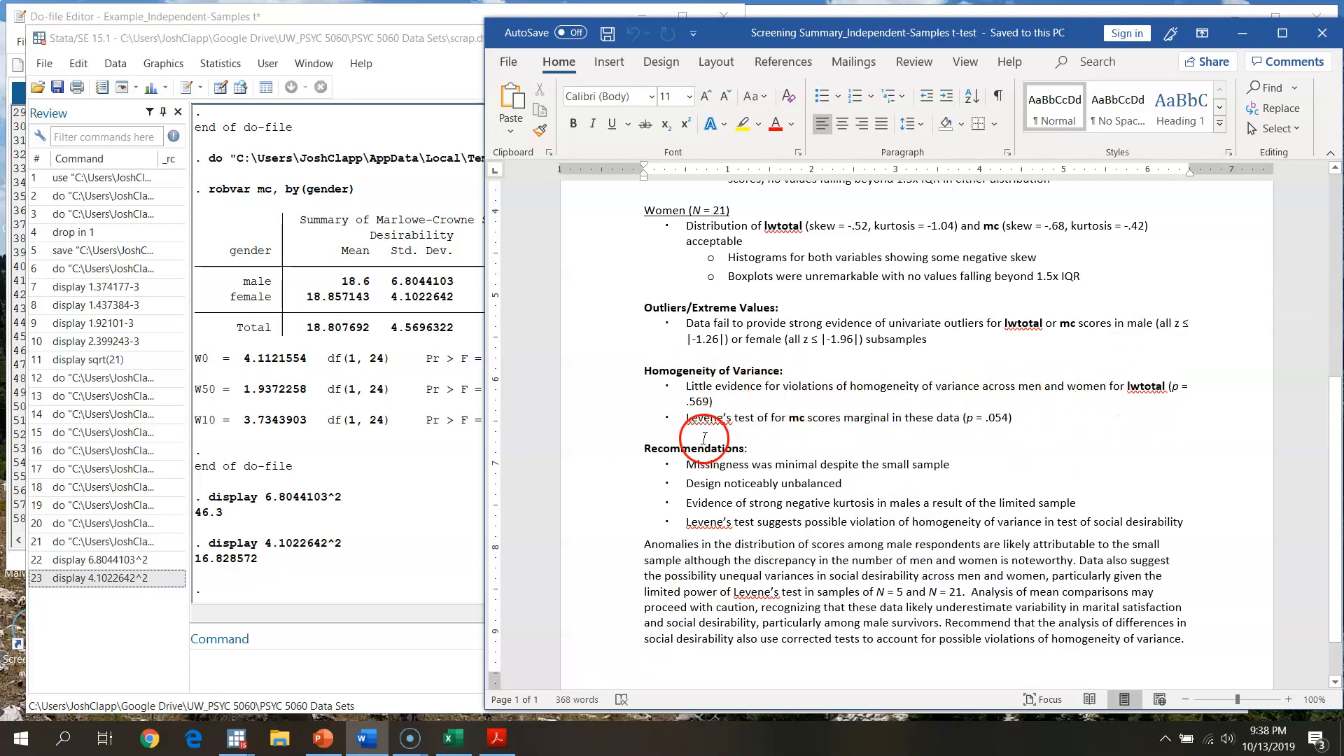
pyautogui.moveTo(701, 422); pyautogui.dragTo(1012, 418)
pyautogui.scroll(-1, 960, 582)
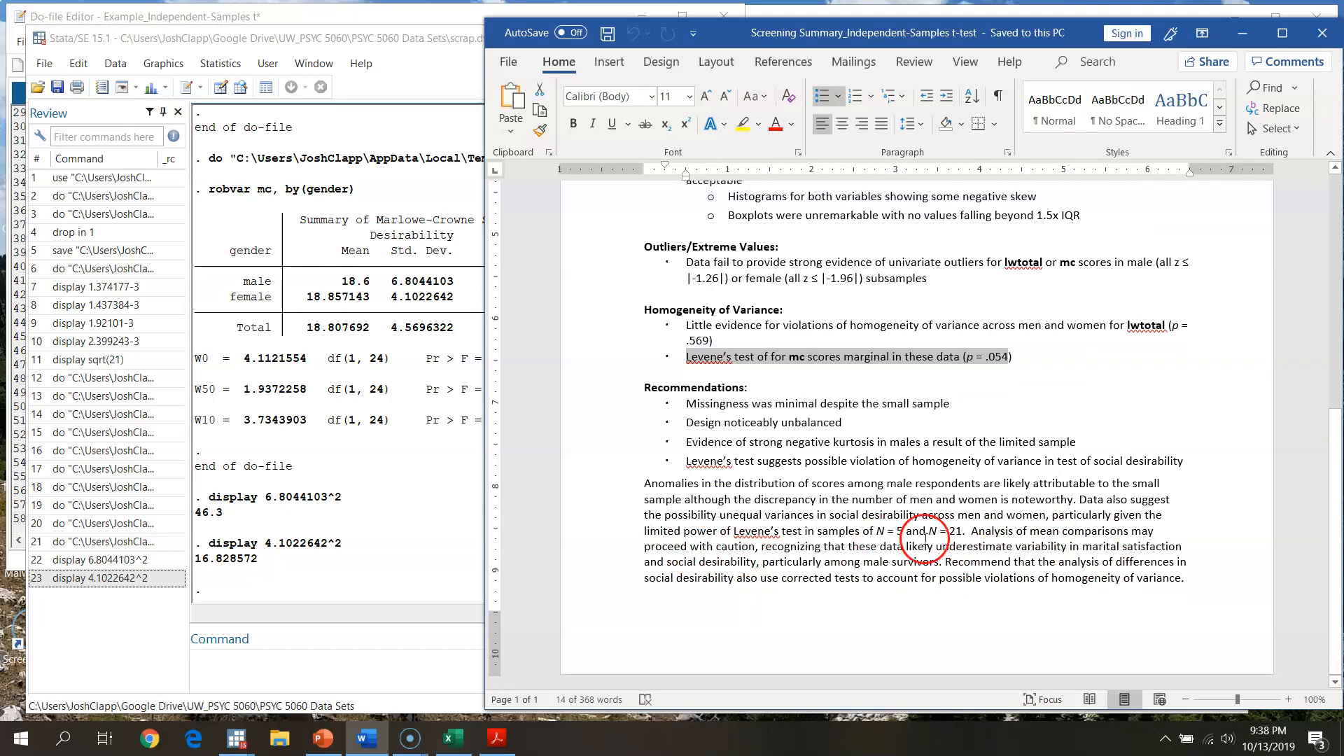
pyautogui.click(1244, 35)
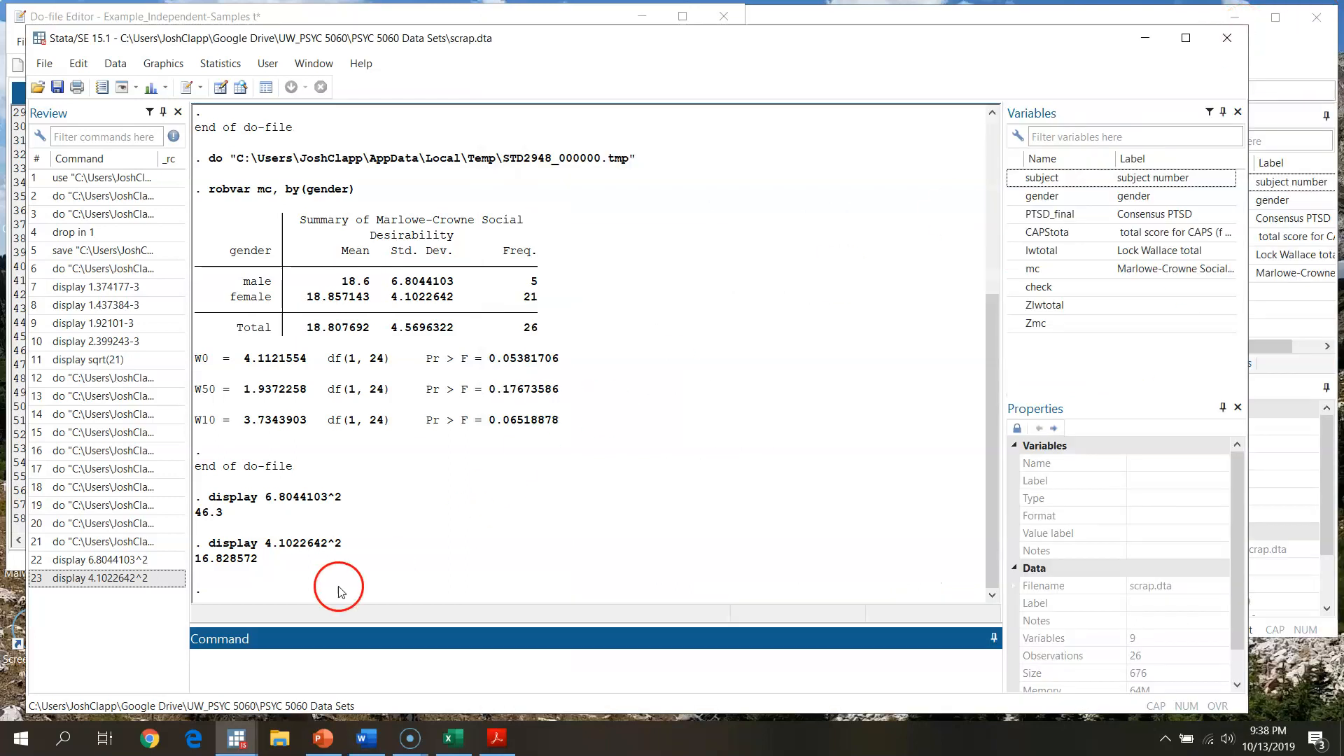
# Step: Review the ttest lines for lwtotal and mc by gender in the do-file, checking back with the robvar results
pyautogui.click(413, 19)
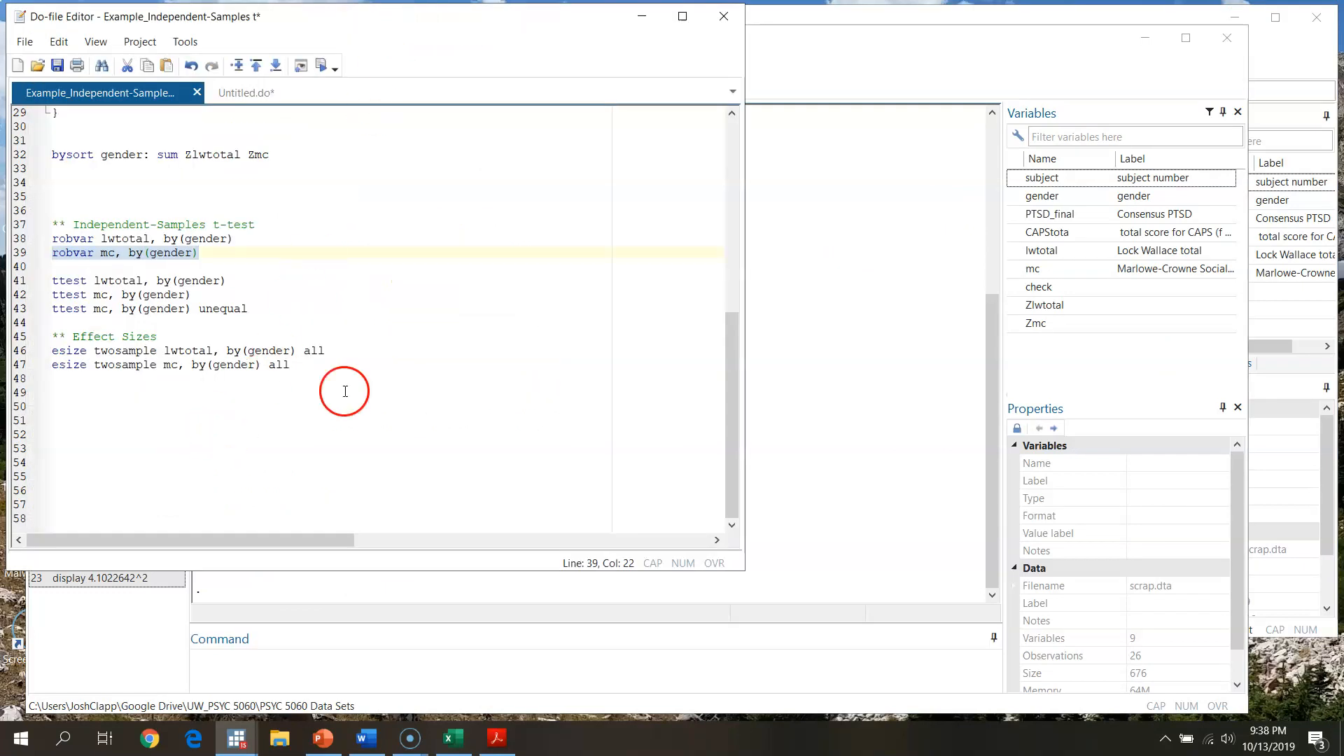
pyautogui.click(865, 114)
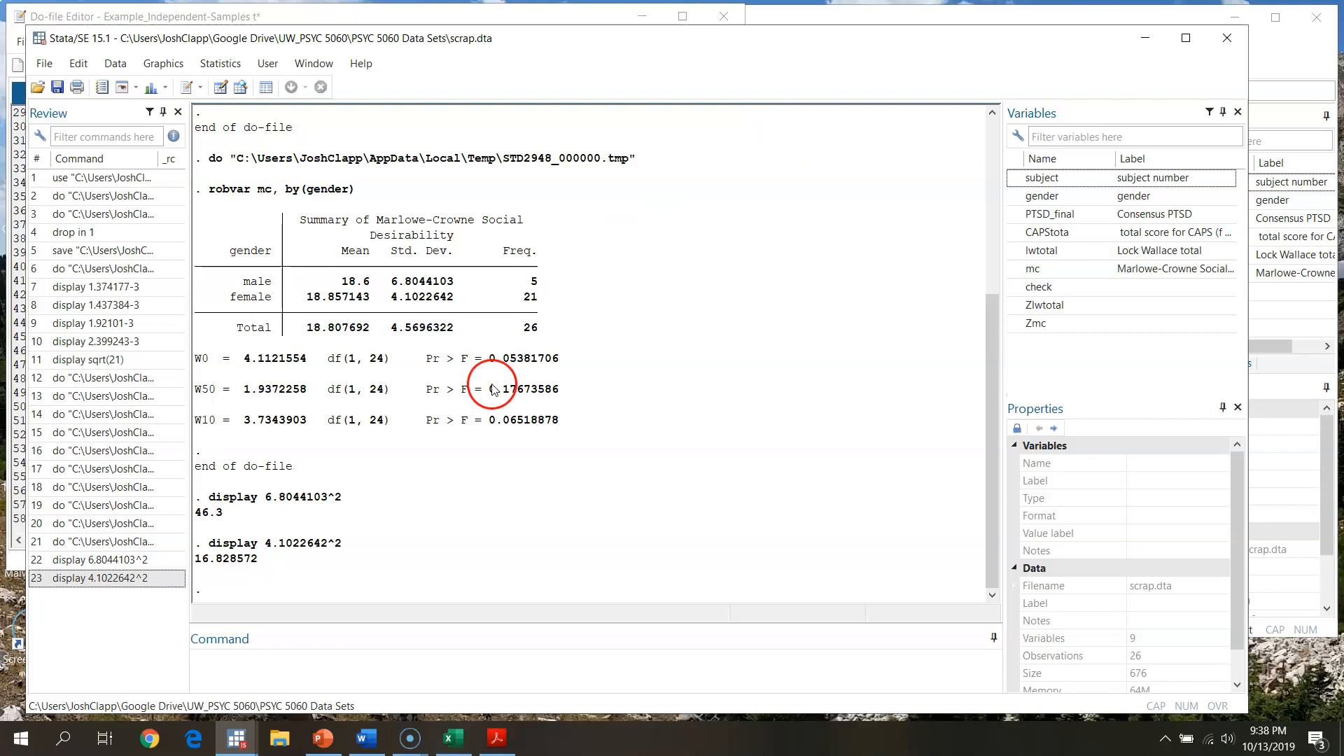
pyautogui.click(430, 17)
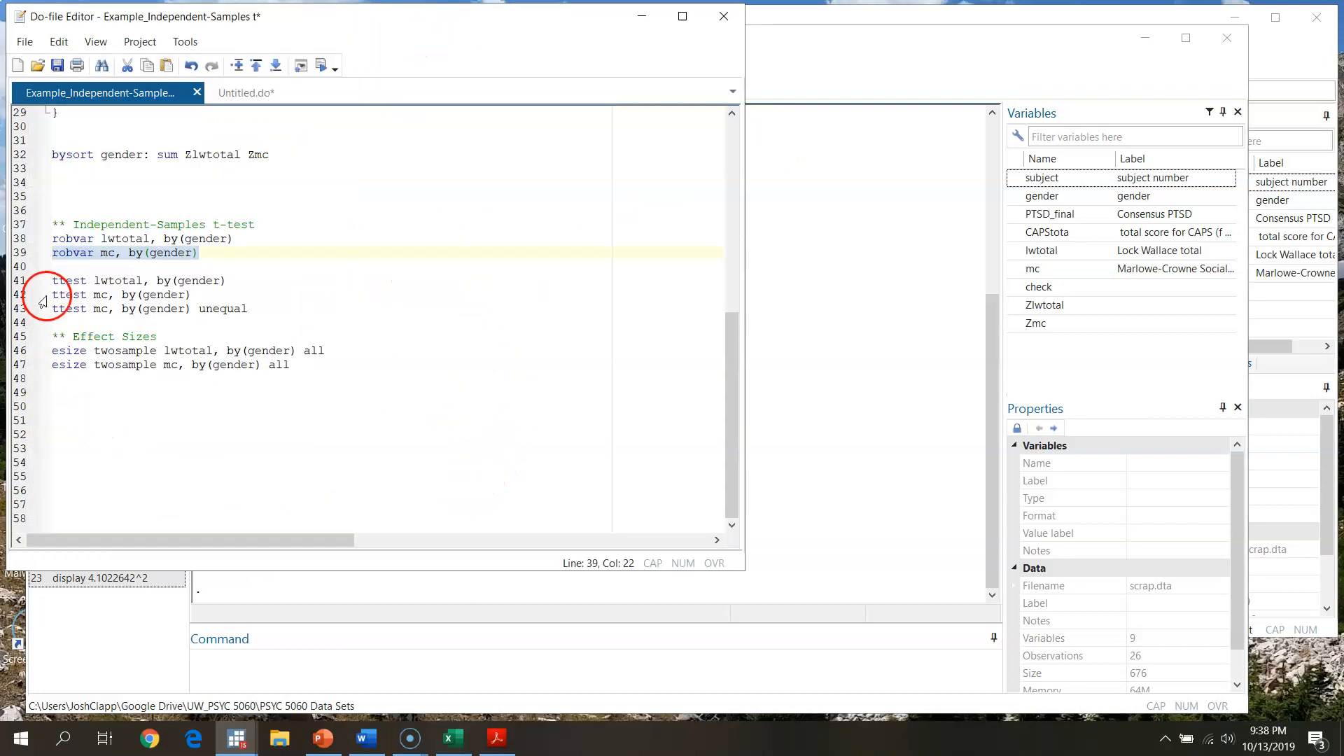
pyautogui.moveTo(15, 290); pyautogui.dragTo(15, 279)
pyautogui.click(66, 281)
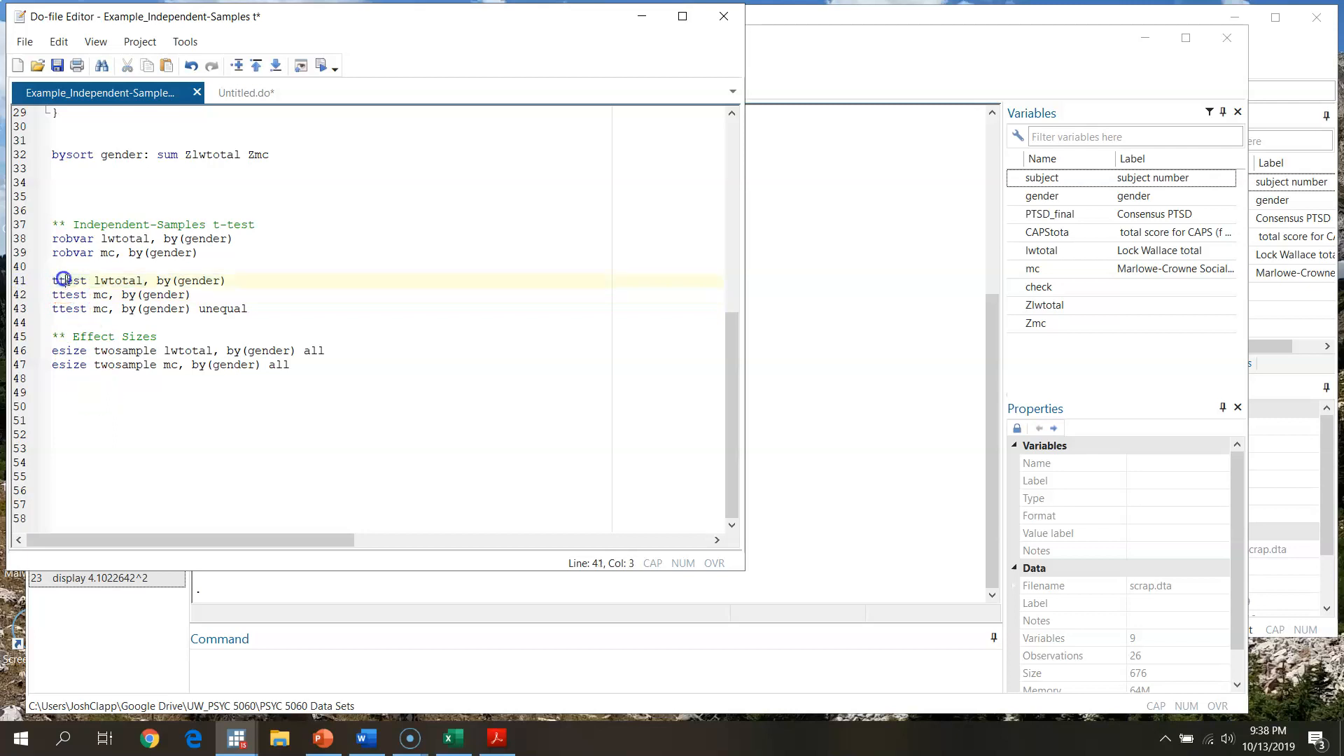
pyautogui.click(117, 281)
pyautogui.click(164, 281)
pyautogui.click(193, 280)
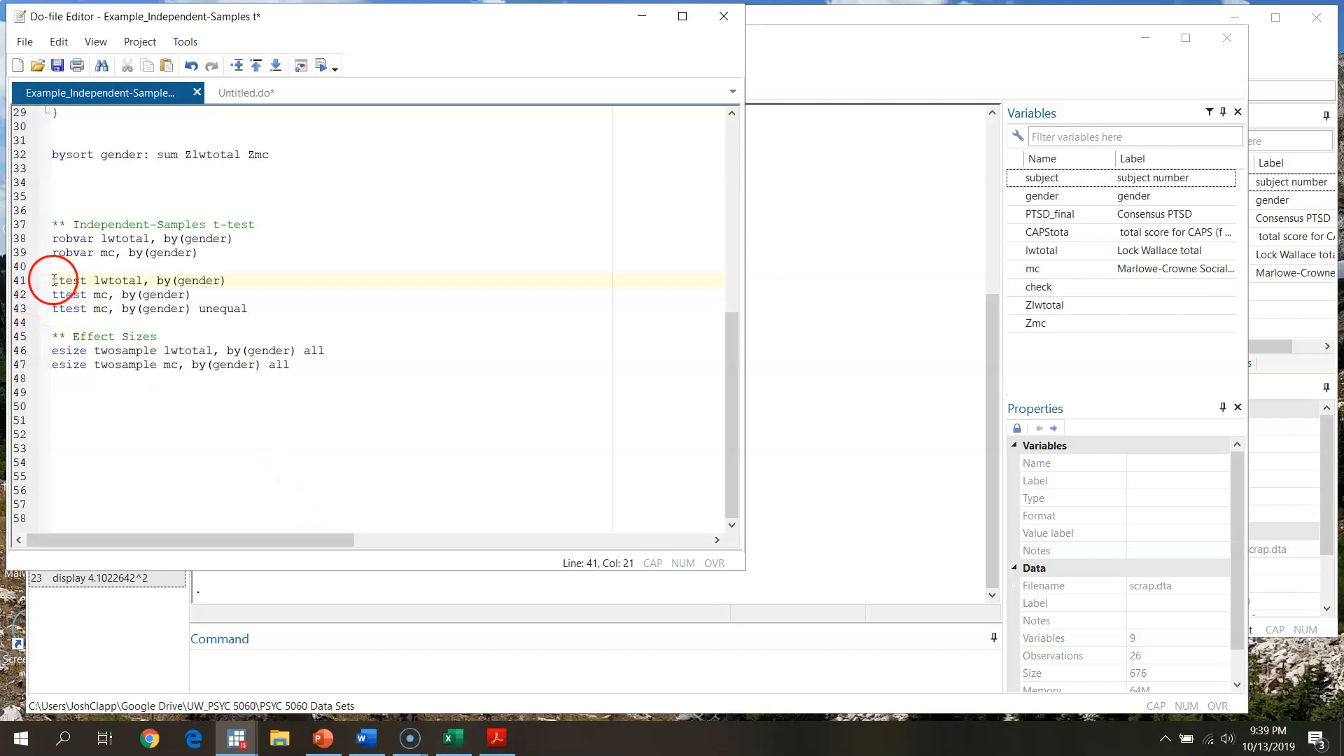
pyautogui.moveTo(55, 280); pyautogui.dragTo(187, 280)
pyautogui.moveTo(53, 295); pyautogui.dragTo(184, 290)
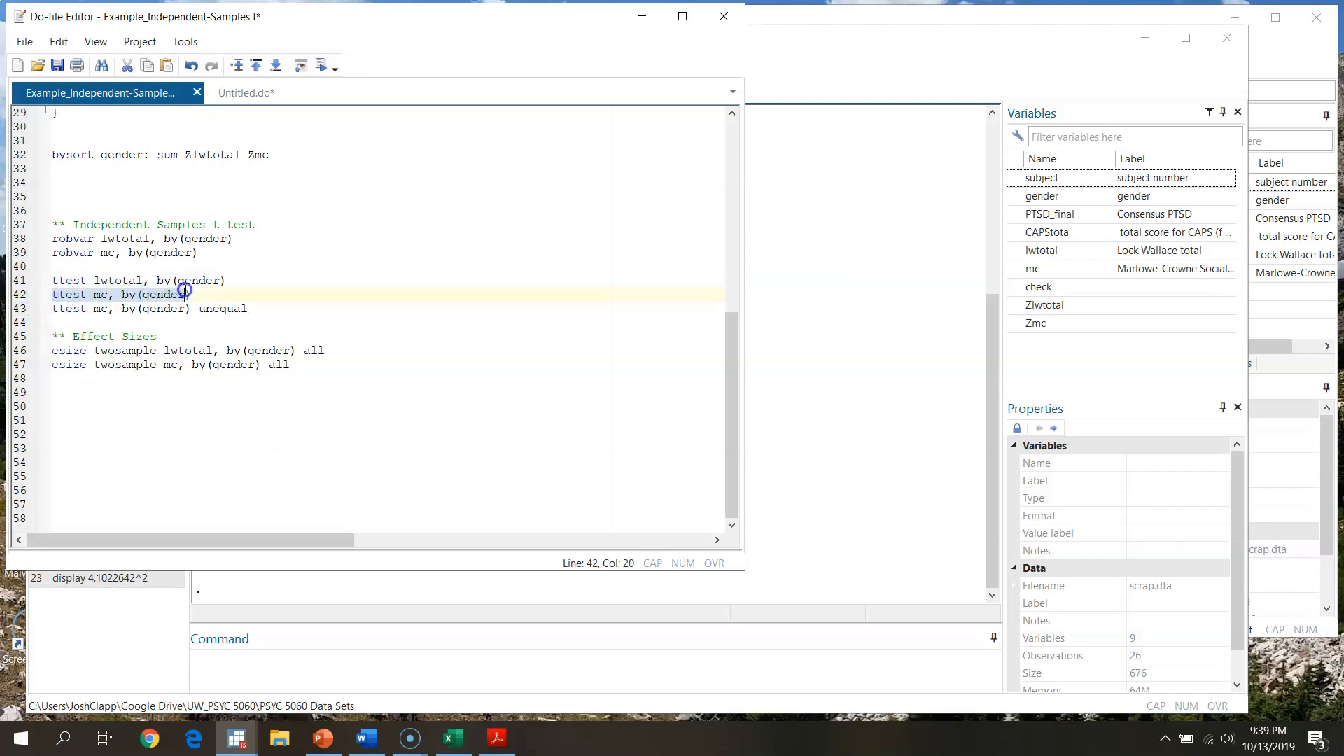
pyautogui.click(273, 402)
# Step: Run the do-file line ttest lwtotal, by(gender) and bring its results to the front
pyautogui.click(15, 281)
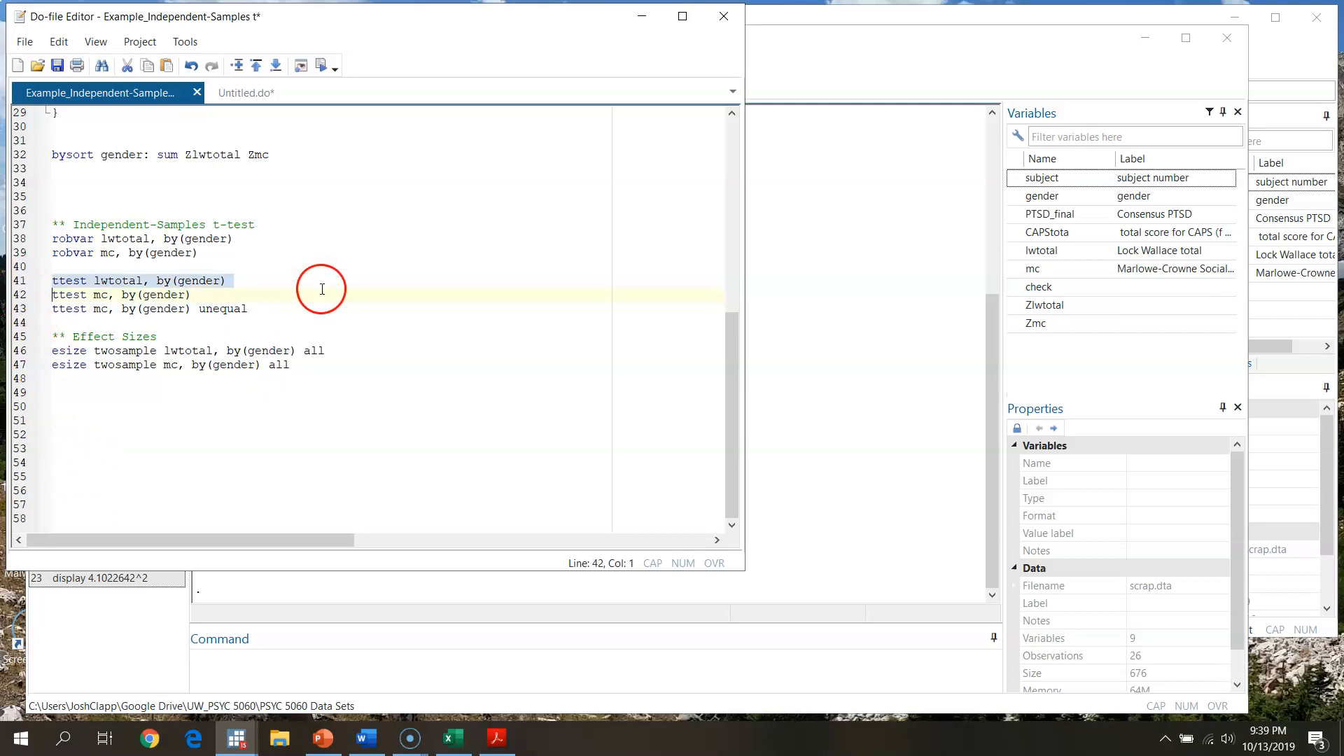
pyautogui.click(320, 66)
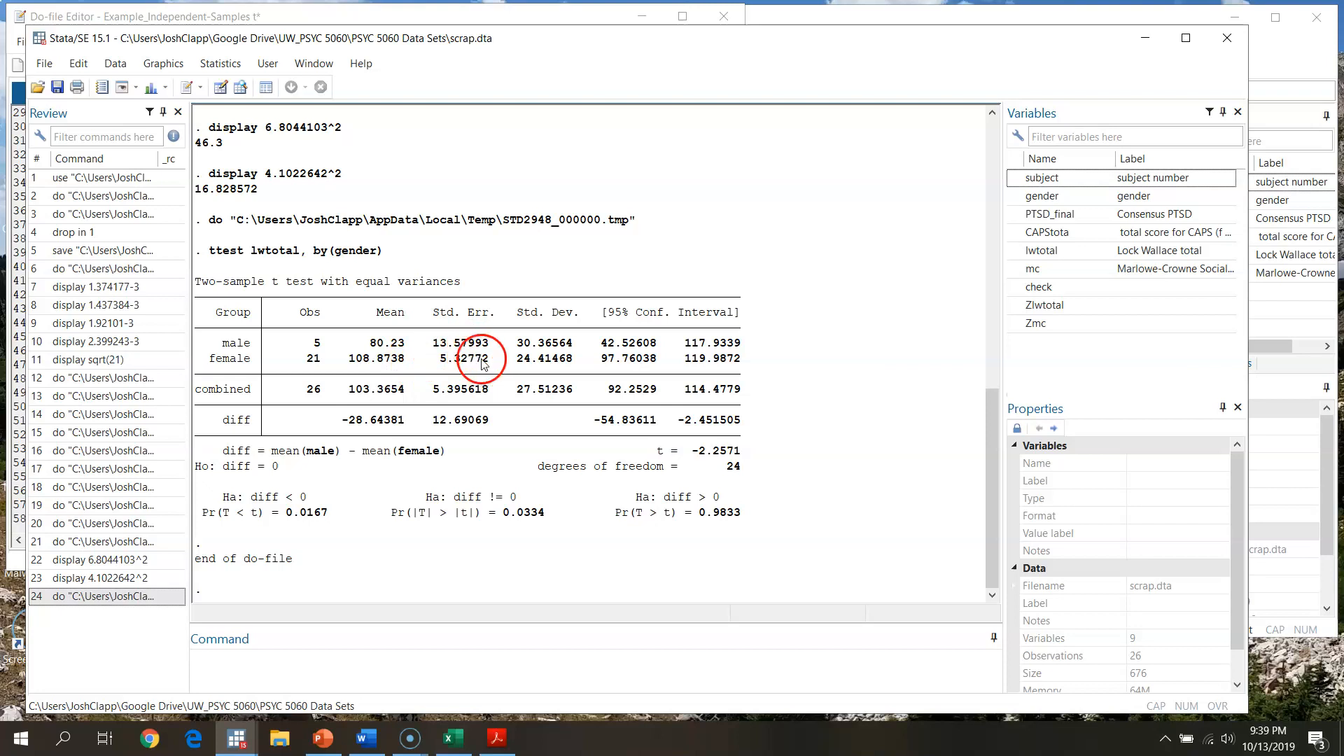
# Step: Examine the standard deviations, means and 95% confidence intervals in the male, female and combined rows of the lwtotal t-test
pyautogui.click(519, 360)
pyautogui.moveTo(601, 342); pyautogui.dragTo(717, 348)
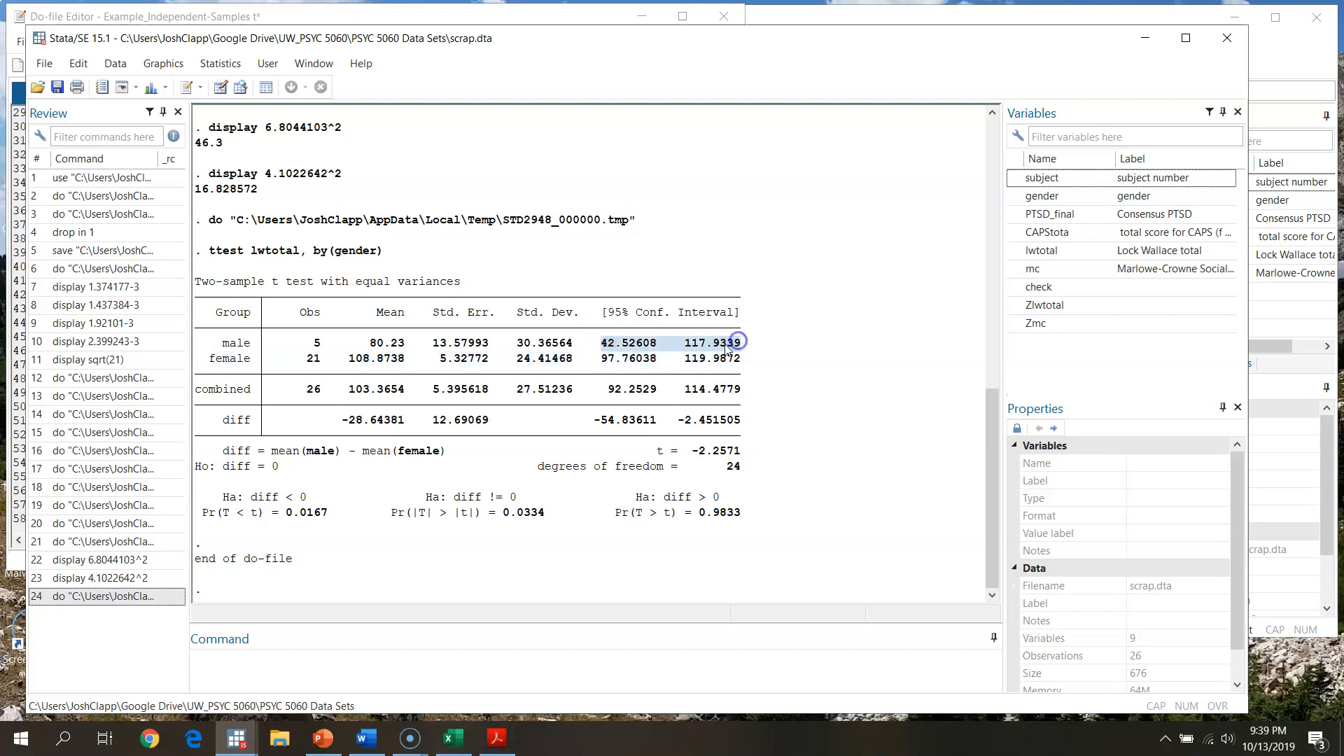
pyautogui.moveTo(600, 359); pyautogui.dragTo(725, 364)
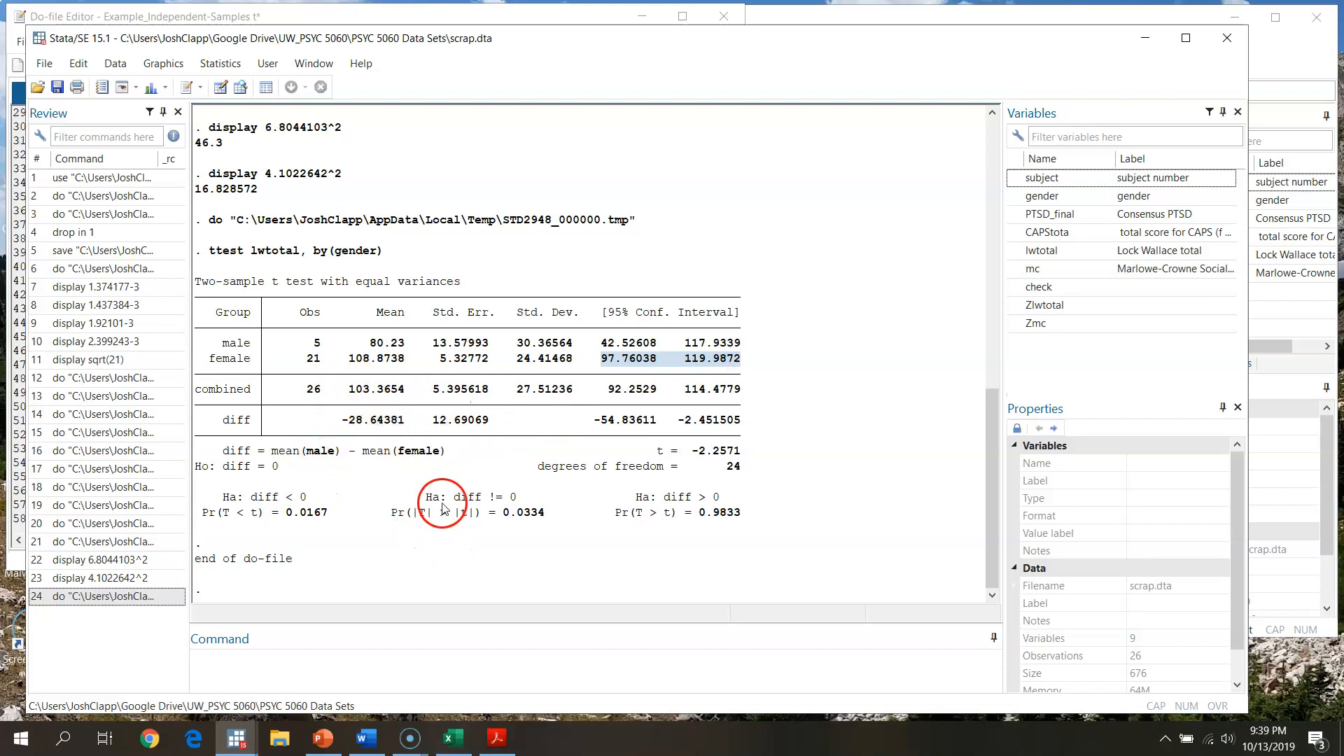
pyautogui.click(313, 390)
pyautogui.moveTo(350, 390); pyautogui.dragTo(398, 394)
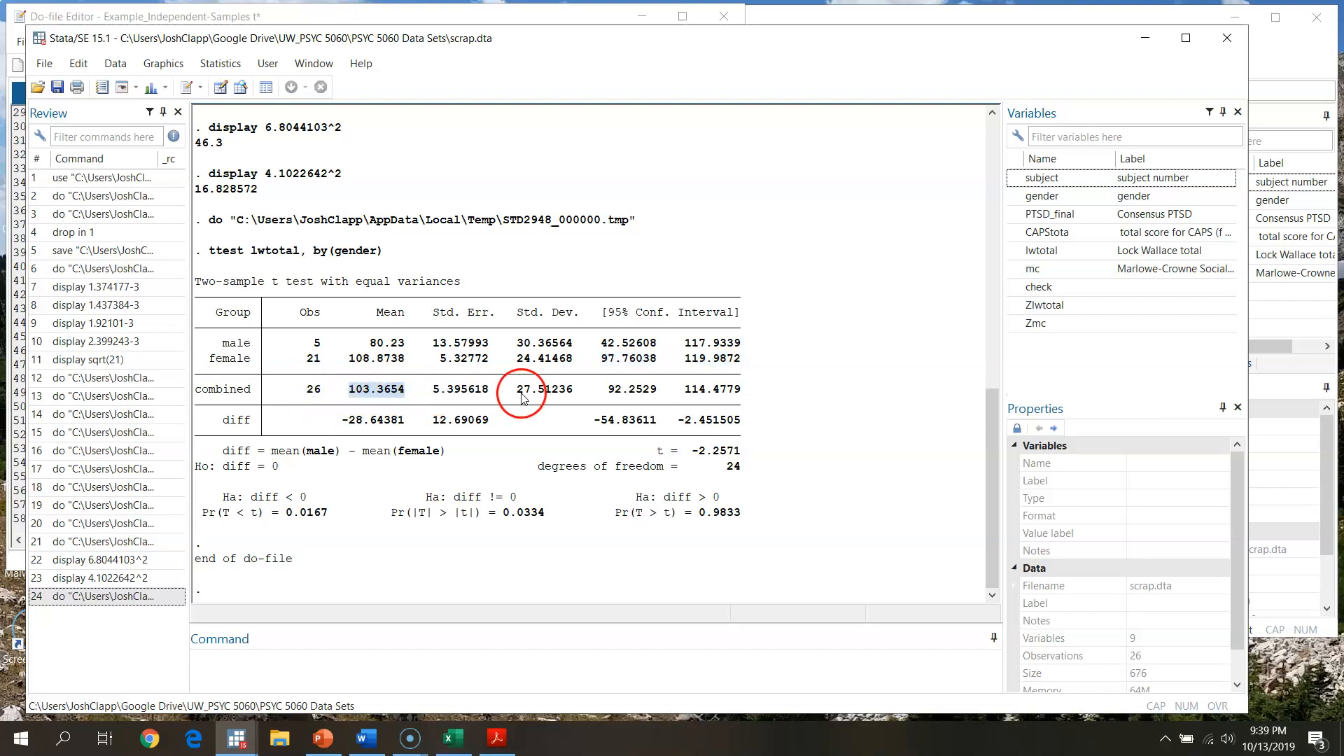
pyautogui.moveTo(608, 390); pyautogui.dragTo(756, 413)
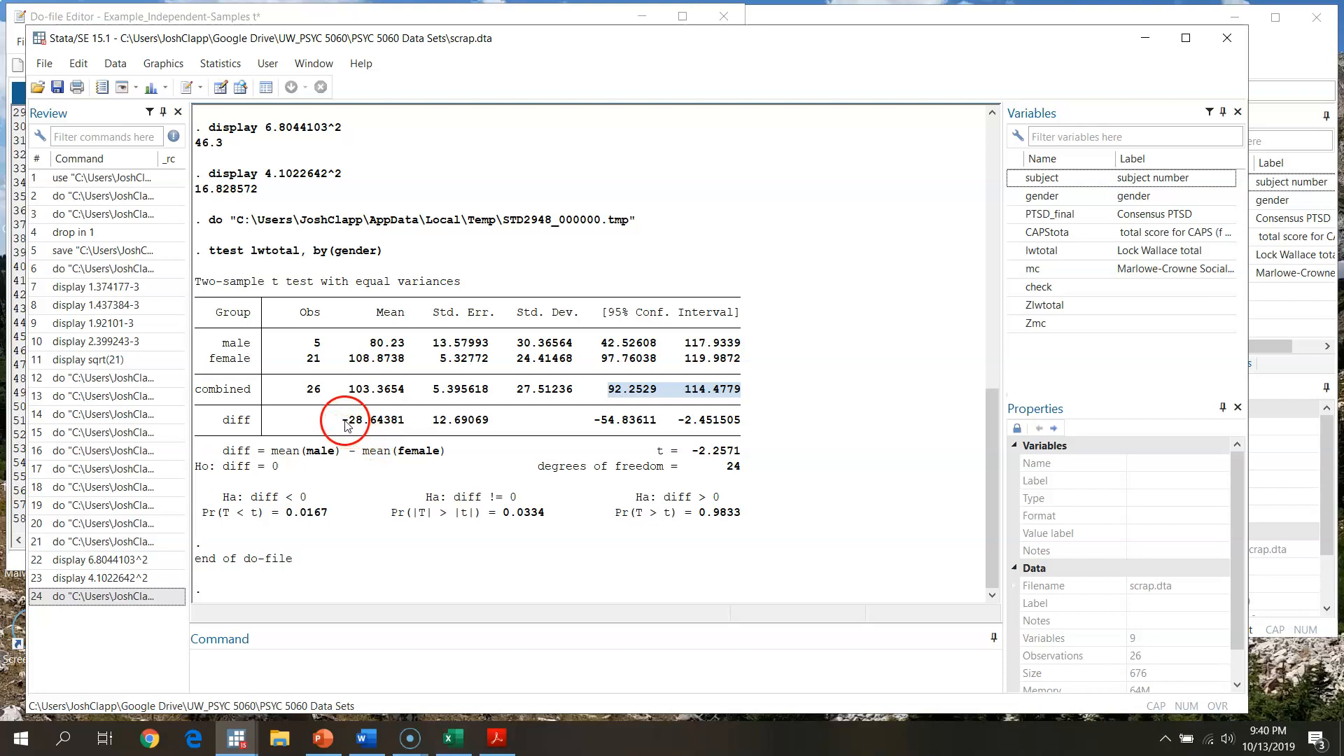
# Step: Examine the diff row of the lwtotal t-test: the mean difference, its standard error and its 95% confidence limits
pyautogui.moveTo(346, 425); pyautogui.dragTo(352, 422)
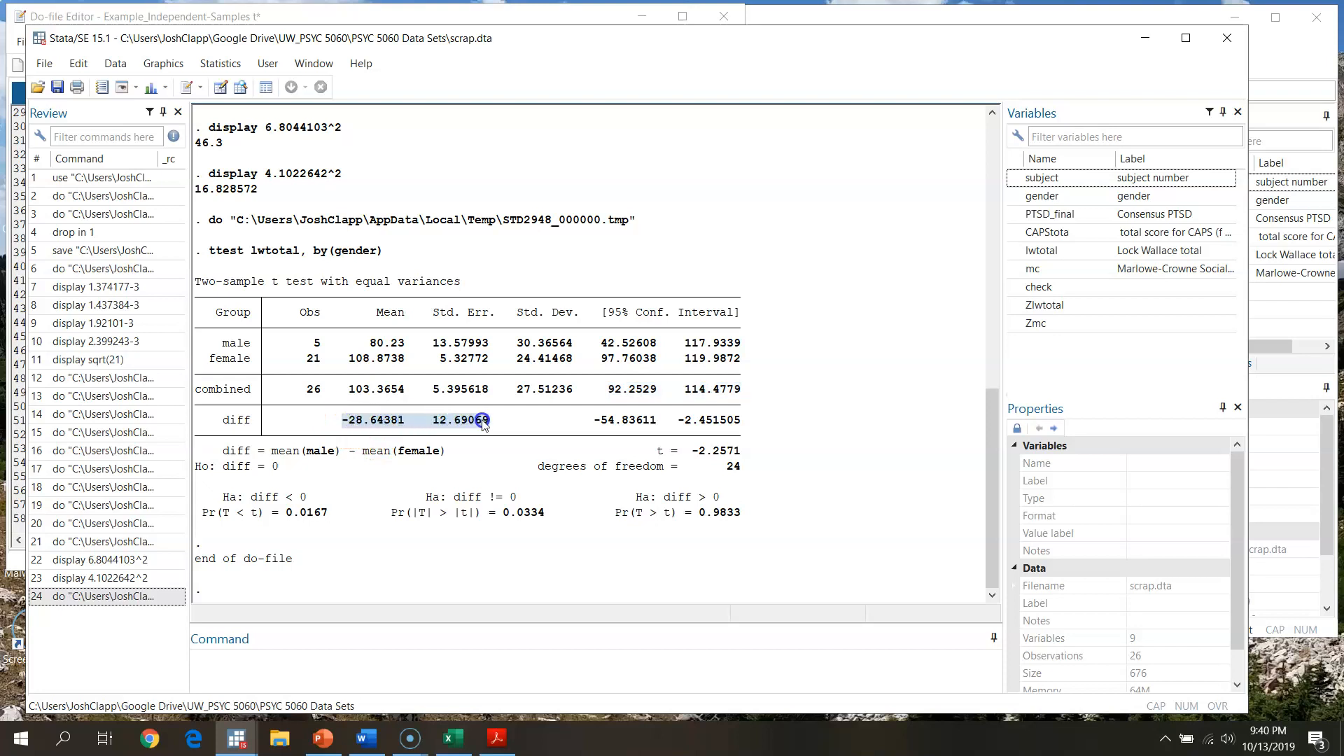
pyautogui.moveTo(484, 421); pyautogui.dragTo(486, 421)
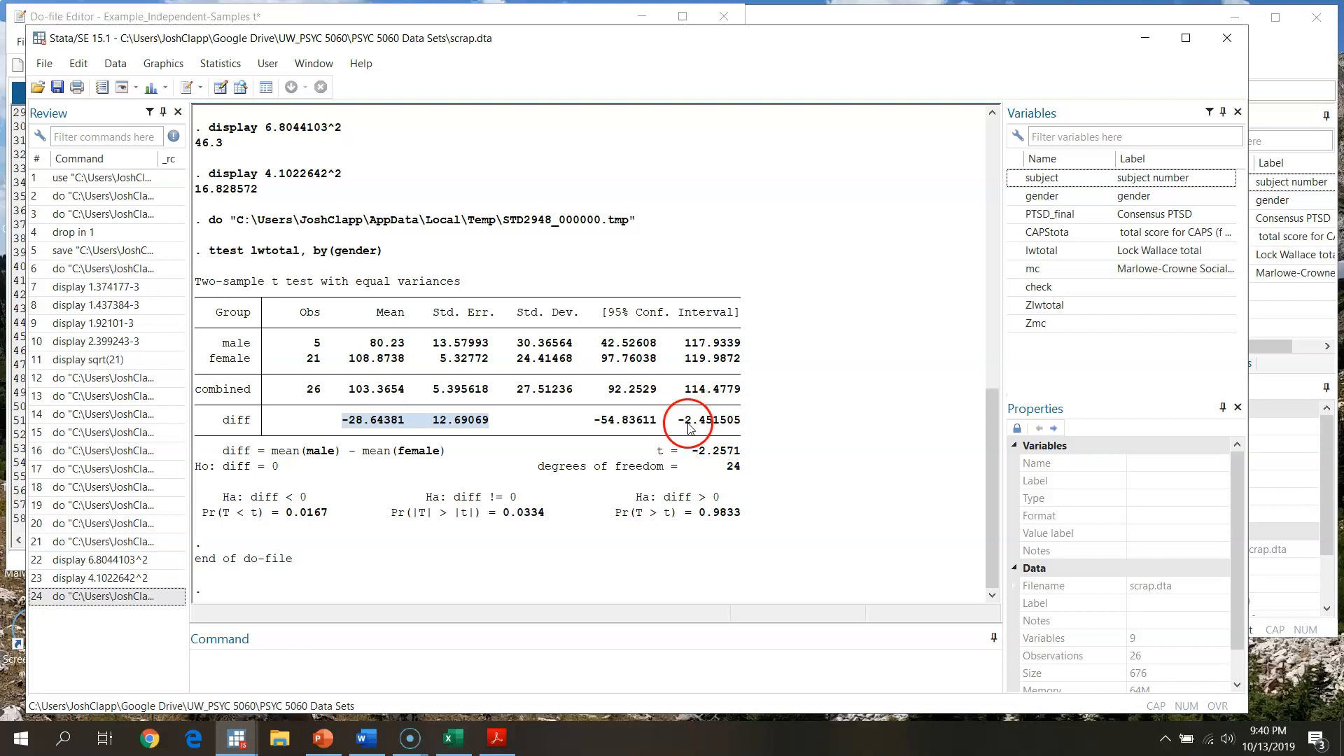
pyautogui.click(386, 430)
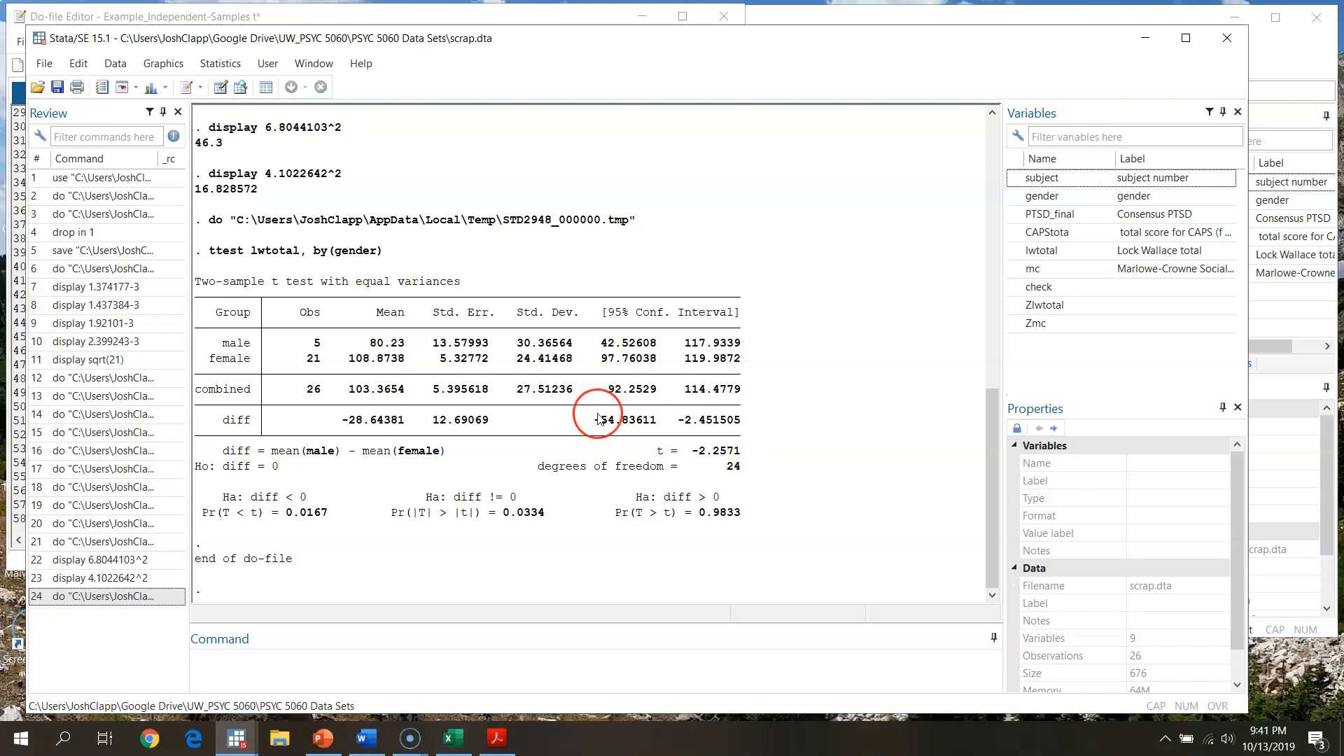
pyautogui.click(656, 427)
pyautogui.click(619, 428)
pyautogui.click(702, 427)
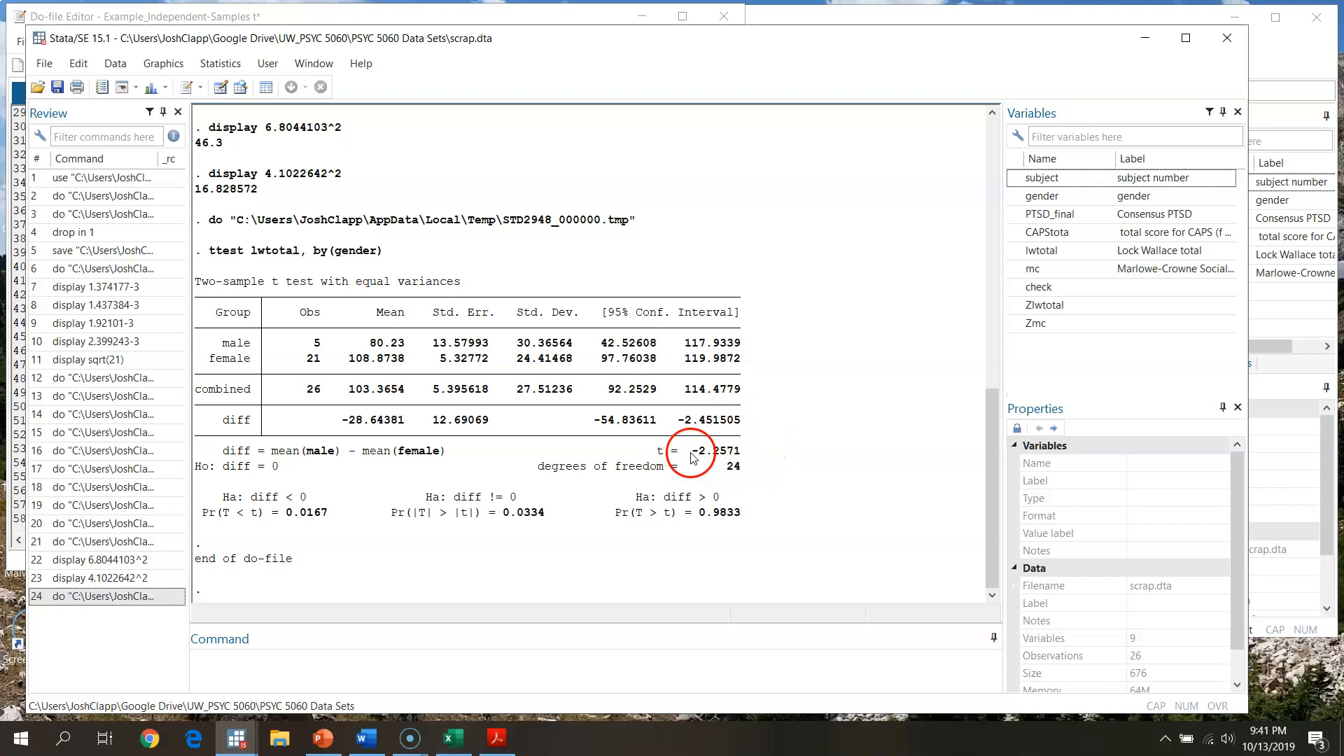
# Step: Examine the t statistic, degrees of freedom and two-tailed p-value for lwtotal, then compare them with the difference's confidence interval
pyautogui.click(738, 480)
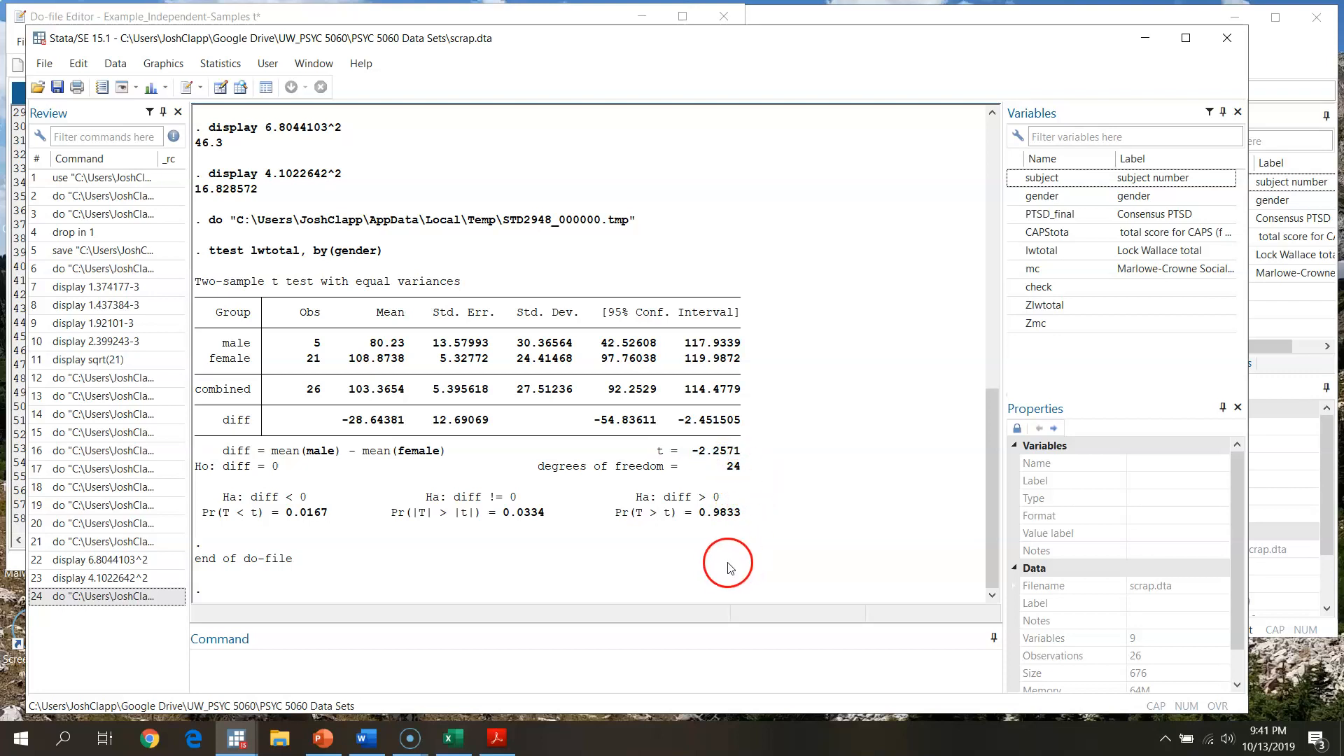
pyautogui.moveTo(498, 522); pyautogui.dragTo(535, 516)
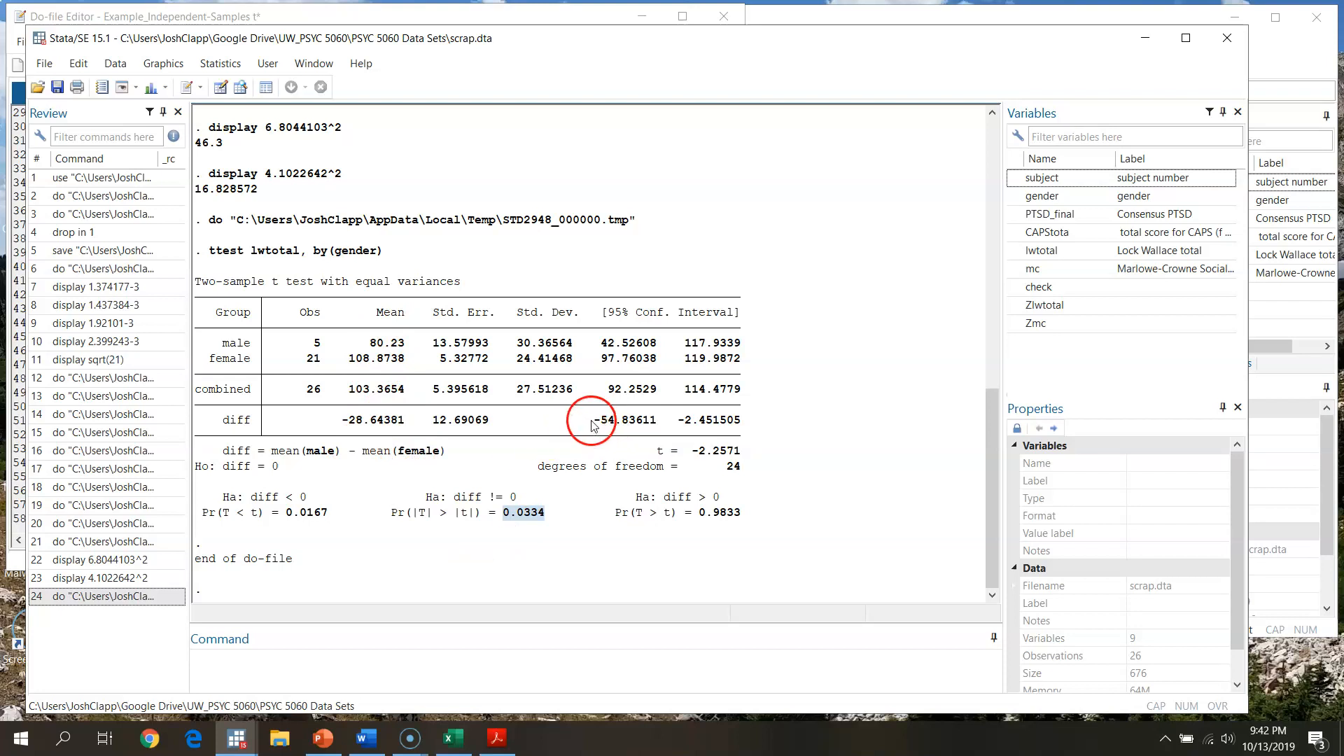
pyautogui.moveTo(593, 424); pyautogui.dragTo(736, 425)
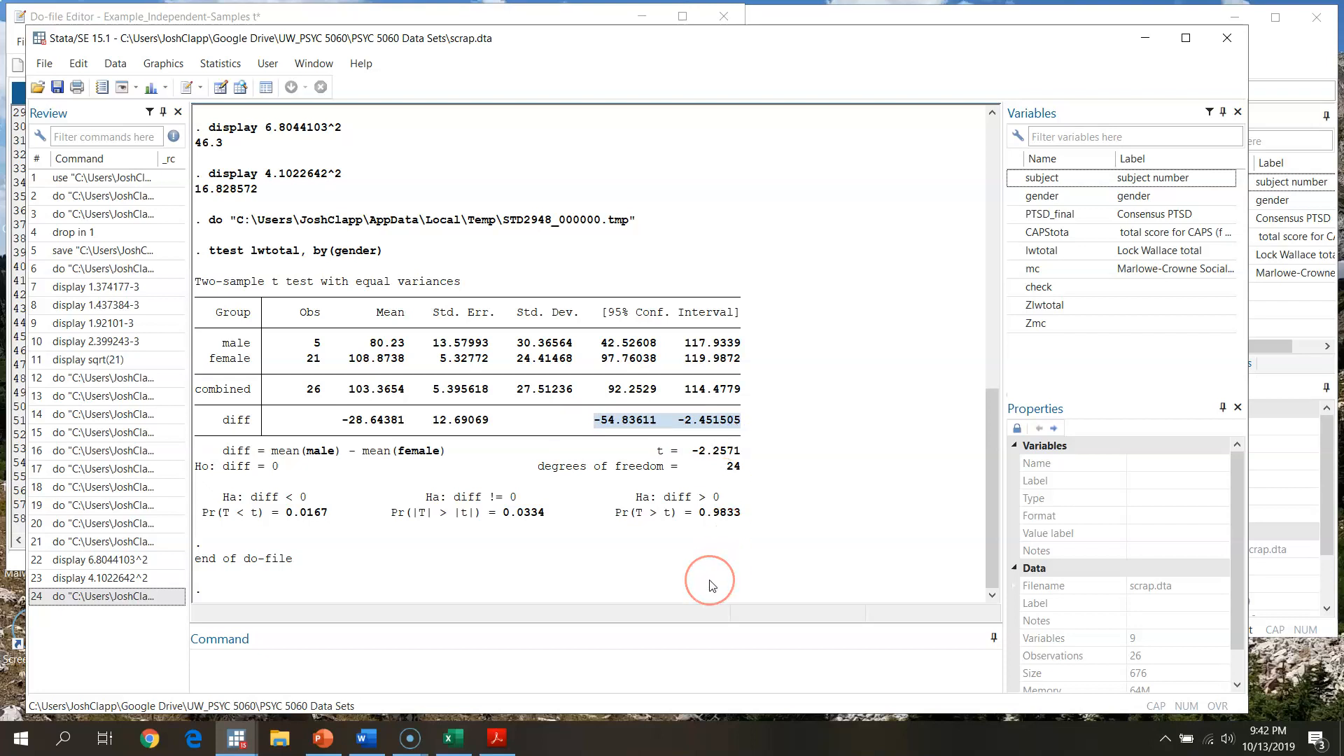
pyautogui.click(700, 574)
pyautogui.click(700, 574)
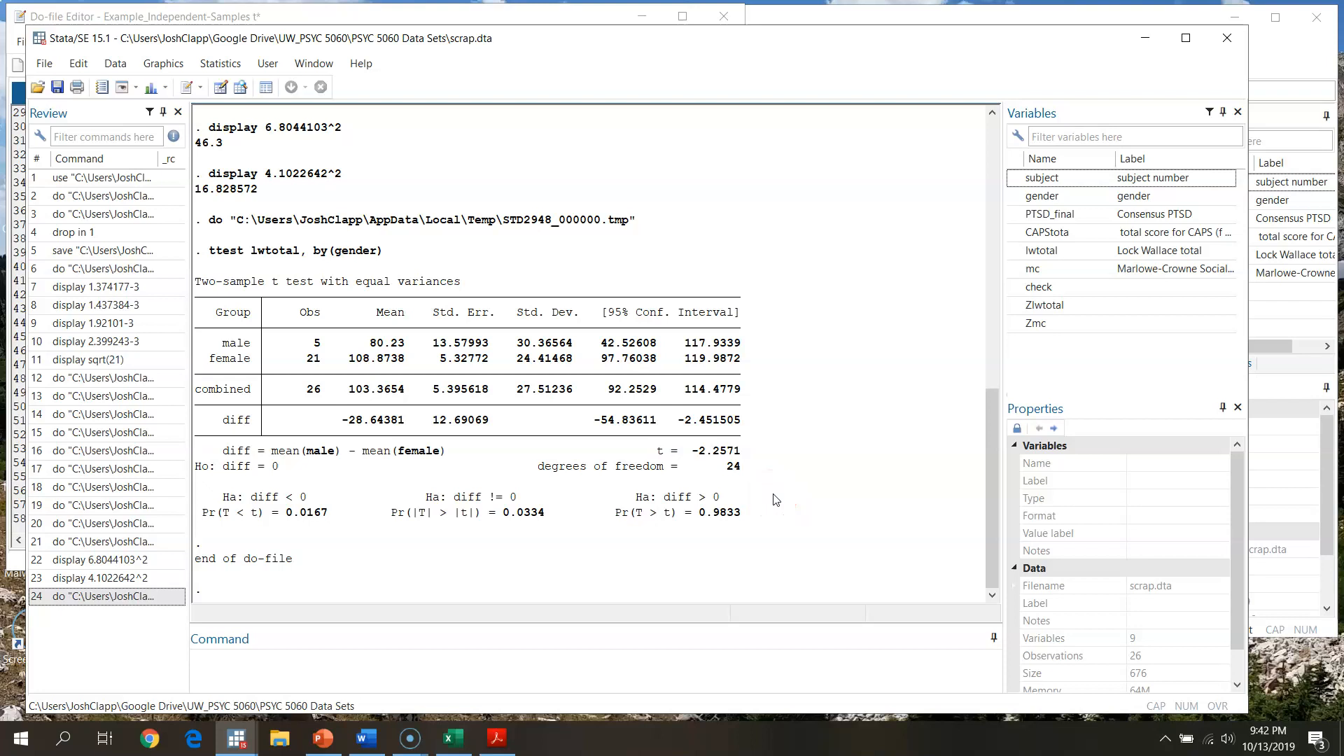
# Step: Return to the do-file and review the syntax of the esize twosample lwtotal line, including its all option
pyautogui.click(569, 15)
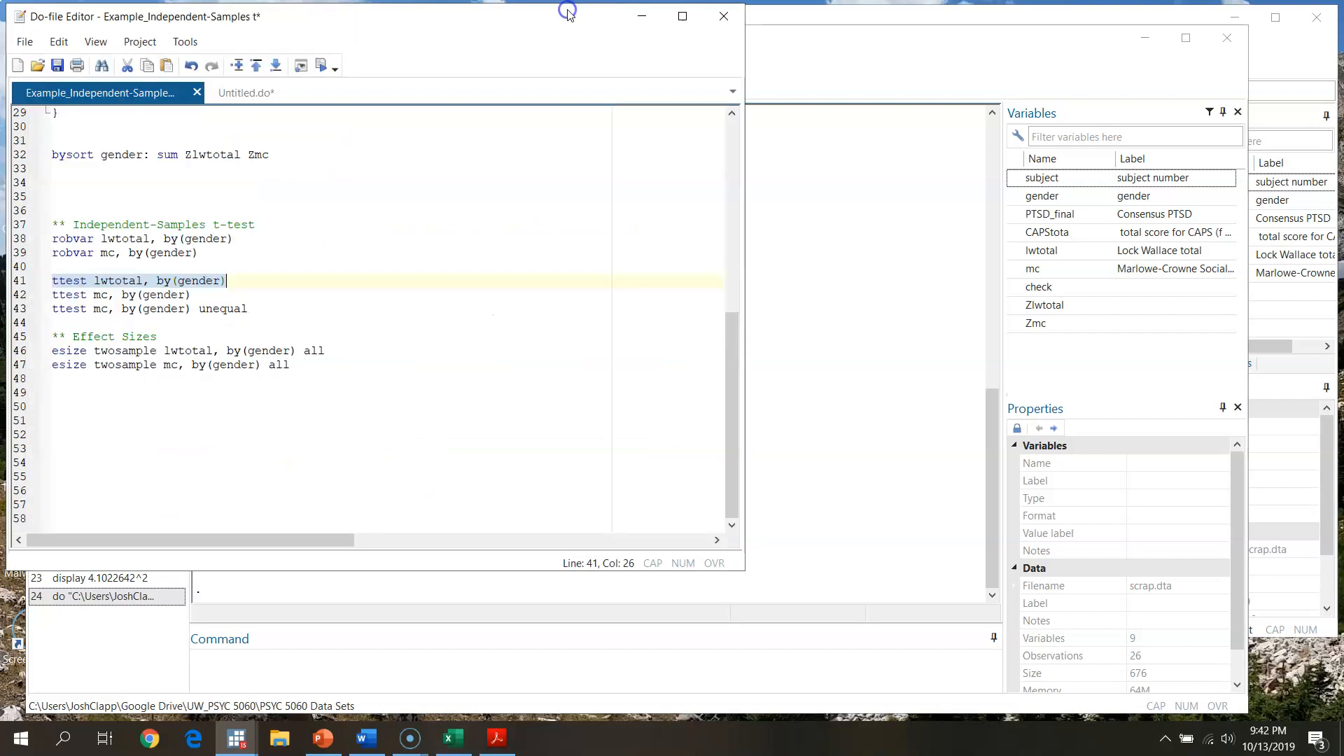
pyautogui.click(21, 350)
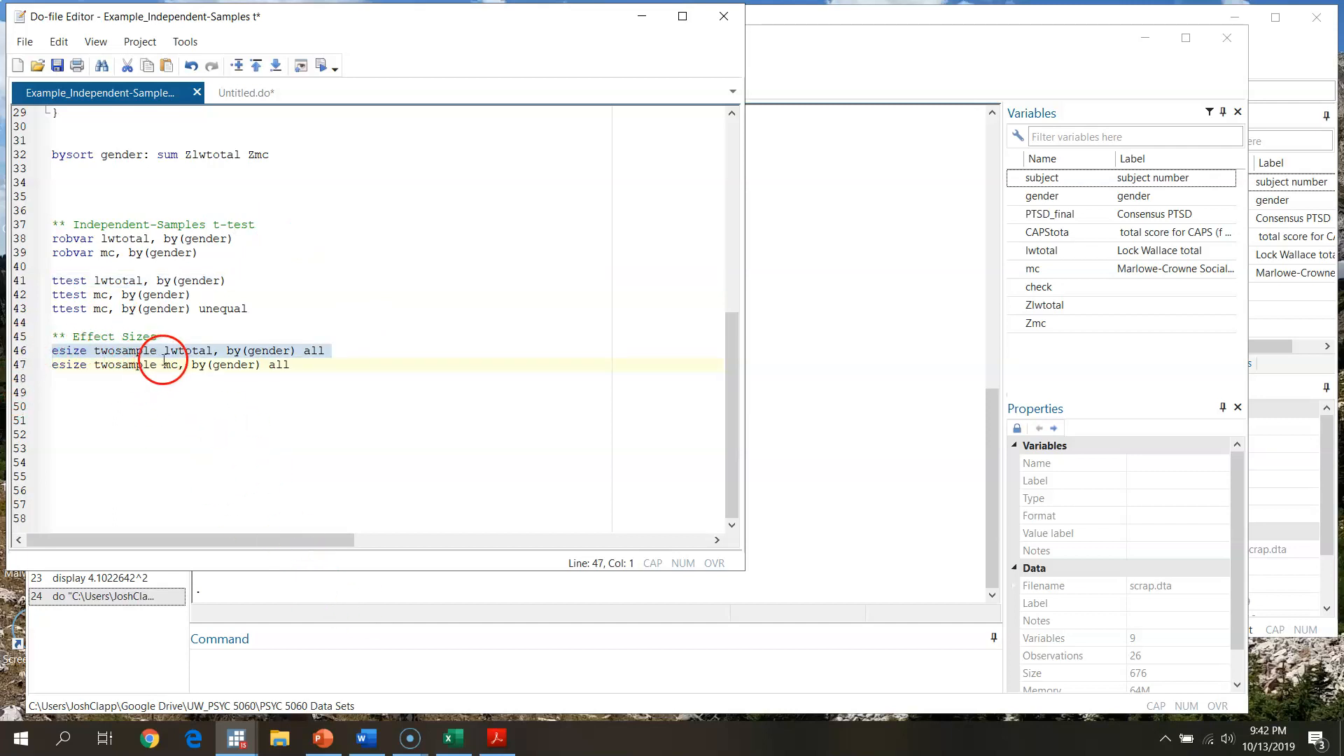
pyautogui.click(121, 351)
pyautogui.click(189, 352)
pyautogui.click(83, 352)
pyautogui.click(17, 353)
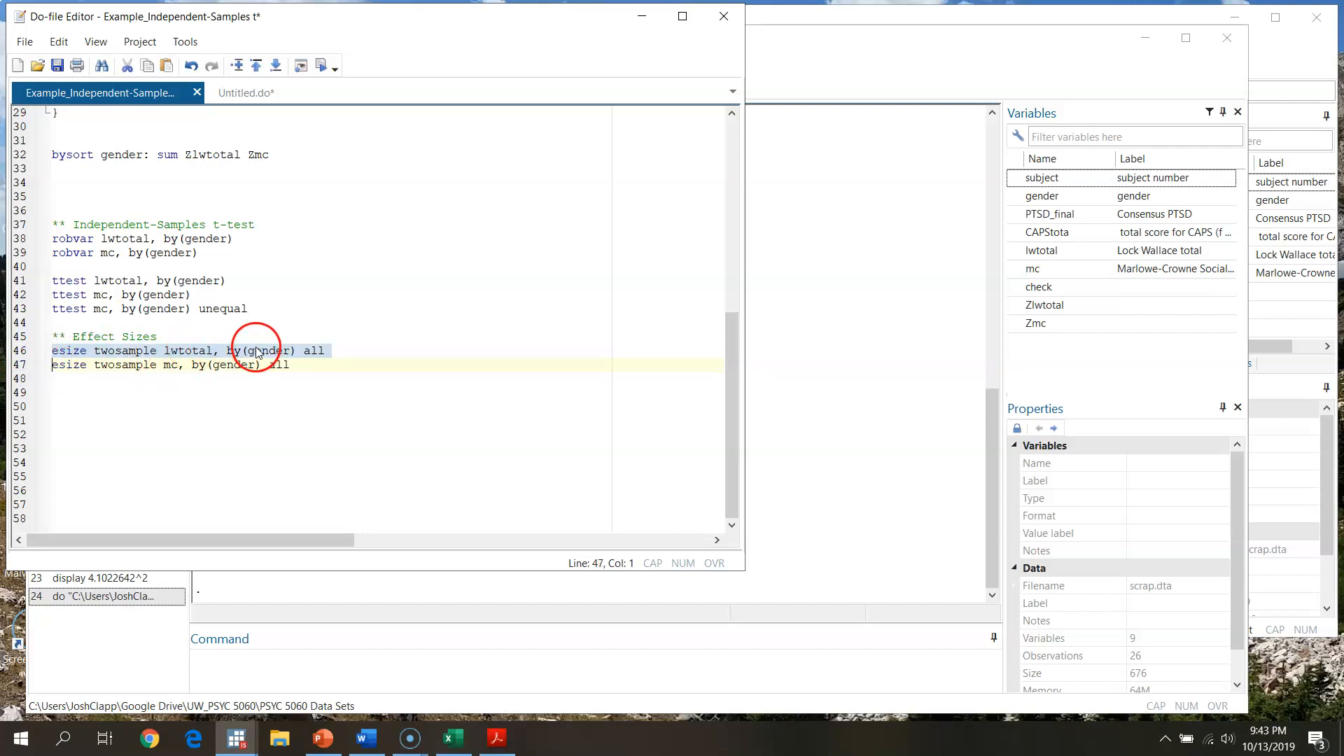
pyautogui.doubleClick(317, 353)
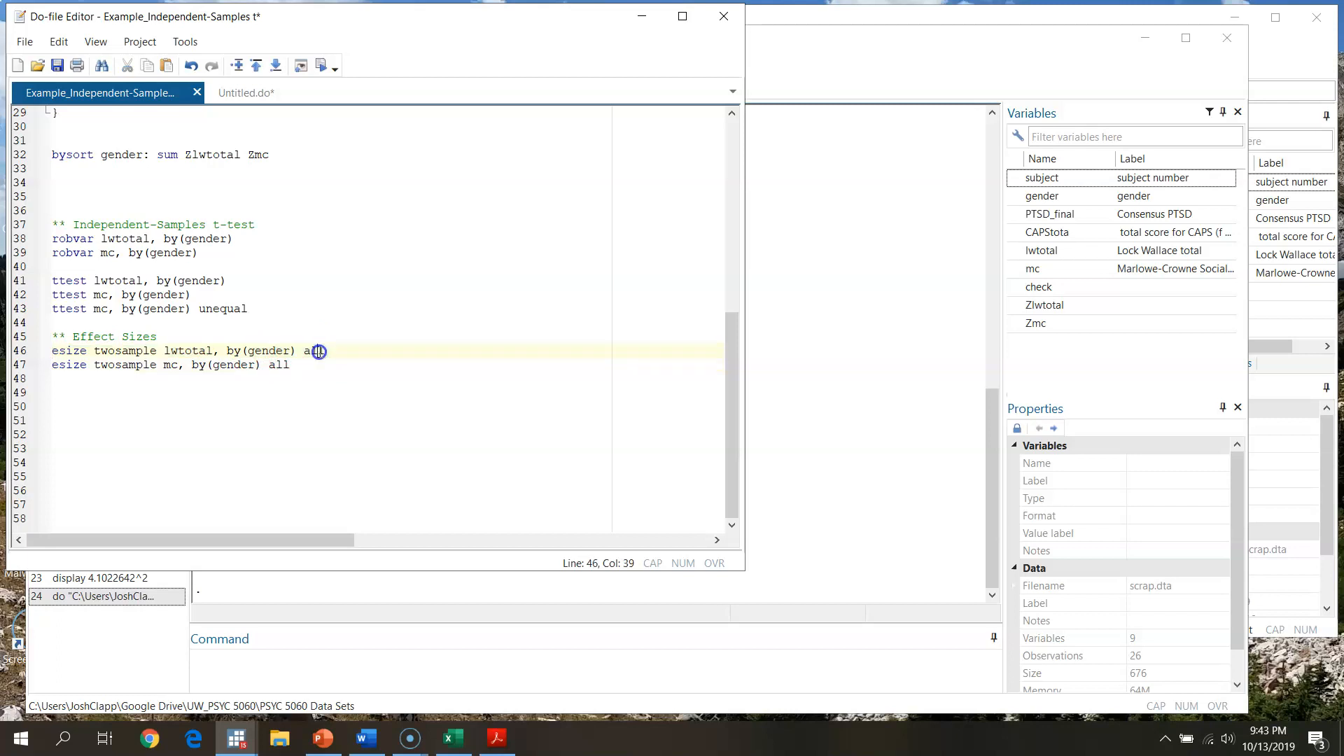
pyautogui.click(306, 448)
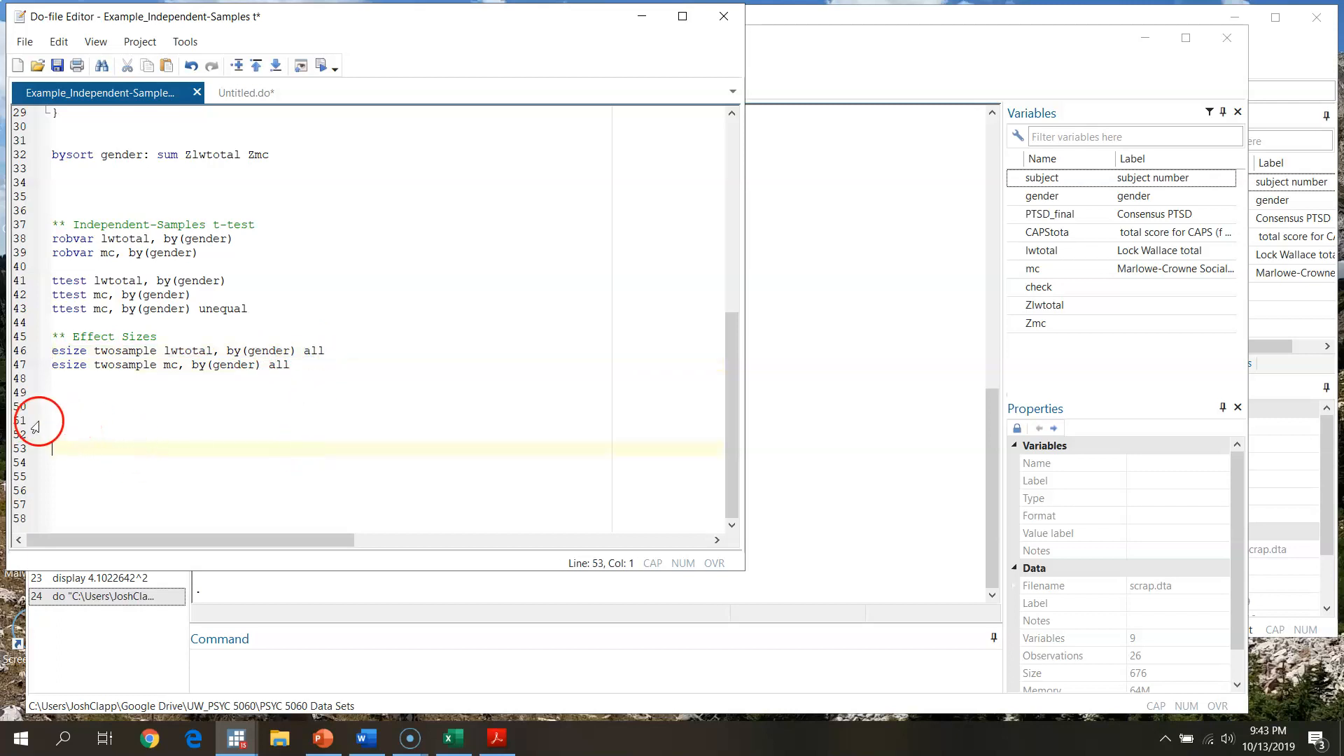
# Step: Run the do-file line esize twosample lwtotal, by(gender) all and bring its results to the front
pyautogui.click(24, 352)
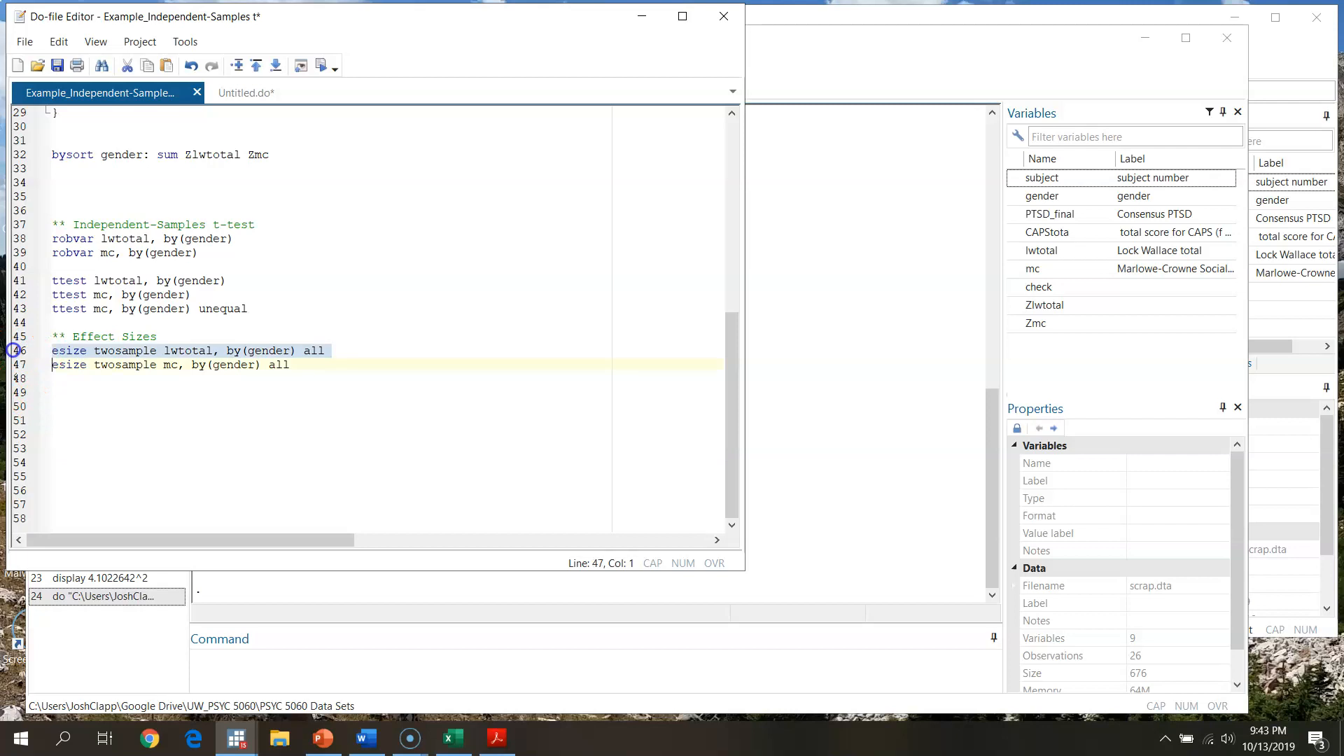
pyautogui.click(322, 66)
pyautogui.click(912, 73)
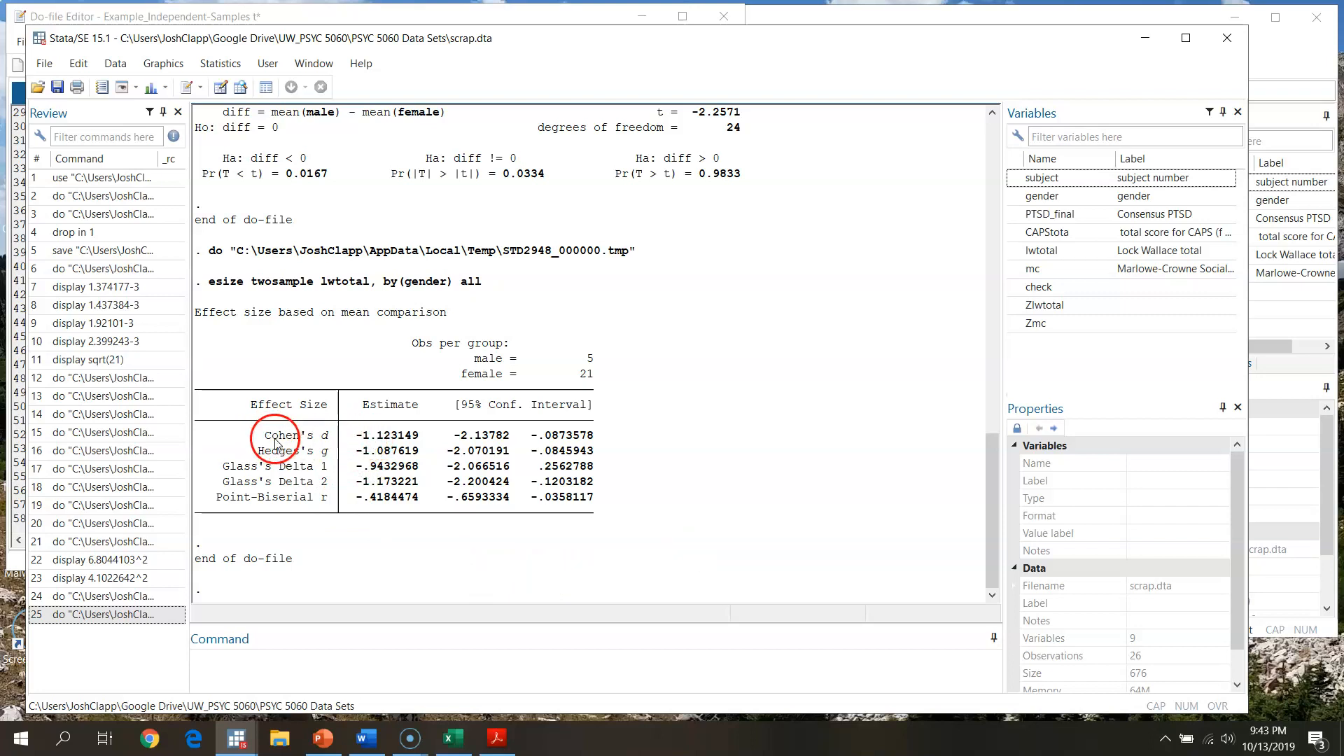
# Step: Compare the lwtotal effect size estimates with the Hedges' g and unbiased g formulas on the PowerPoint Effect Size slide
pyautogui.click(322, 738)
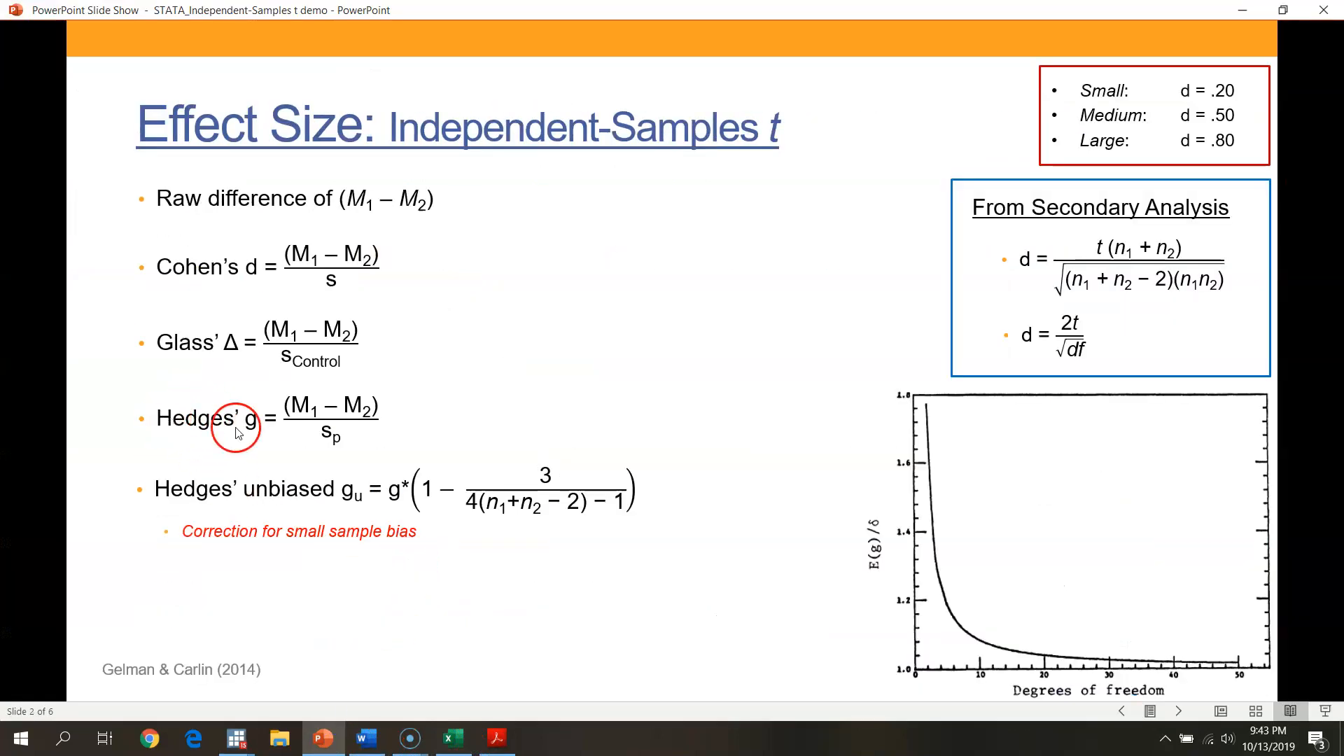
pyautogui.click(1243, 10)
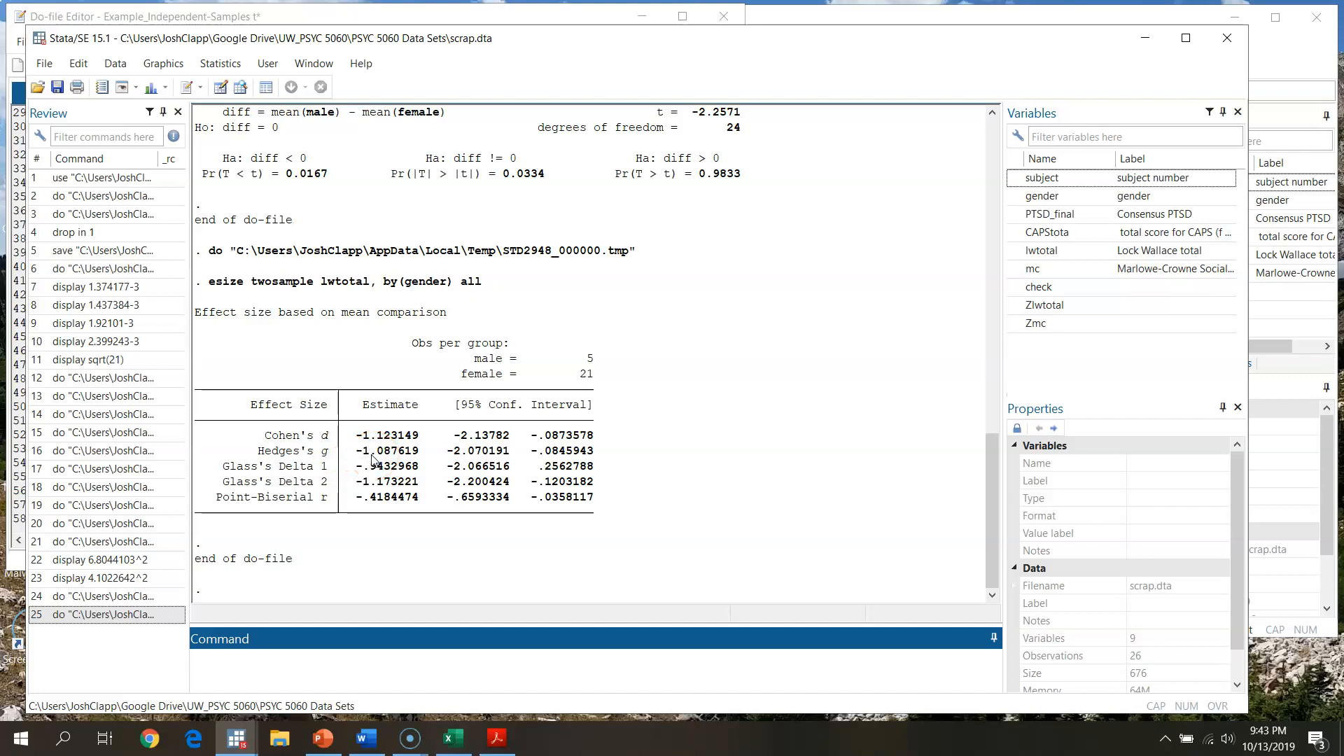
pyautogui.click(308, 747)
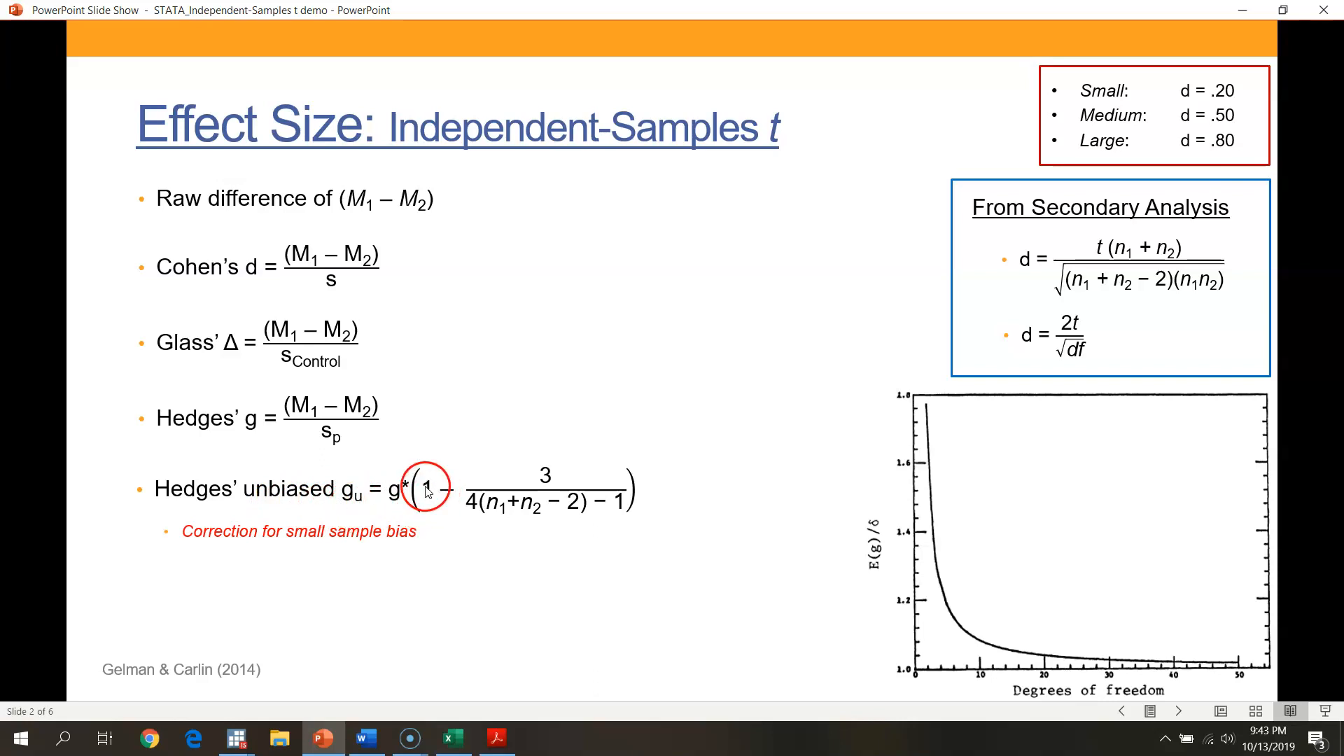
pyautogui.click(1244, 11)
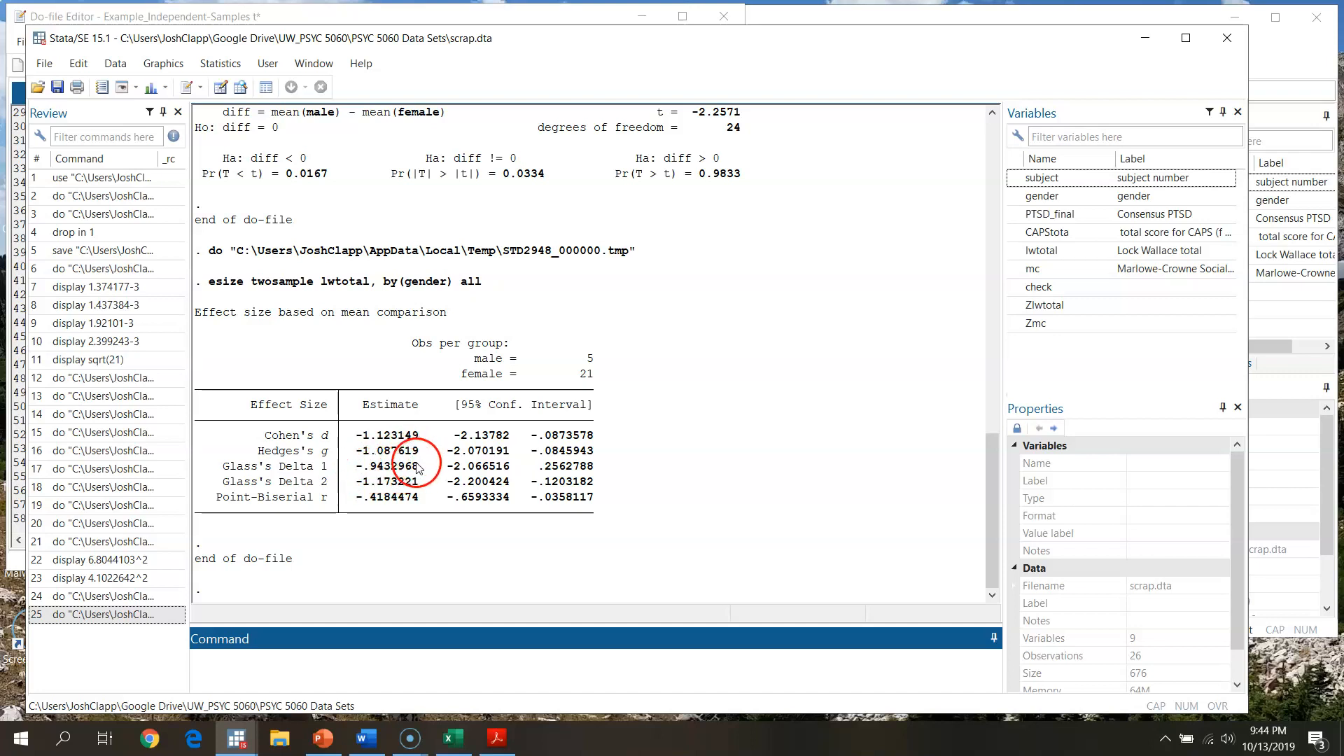
# Step: Compare the Glass's Delta estimates for lwtotal with the male and female standard deviations in the t-test table
pyautogui.moveTo(990, 486); pyautogui.dragTo(1000, 397)
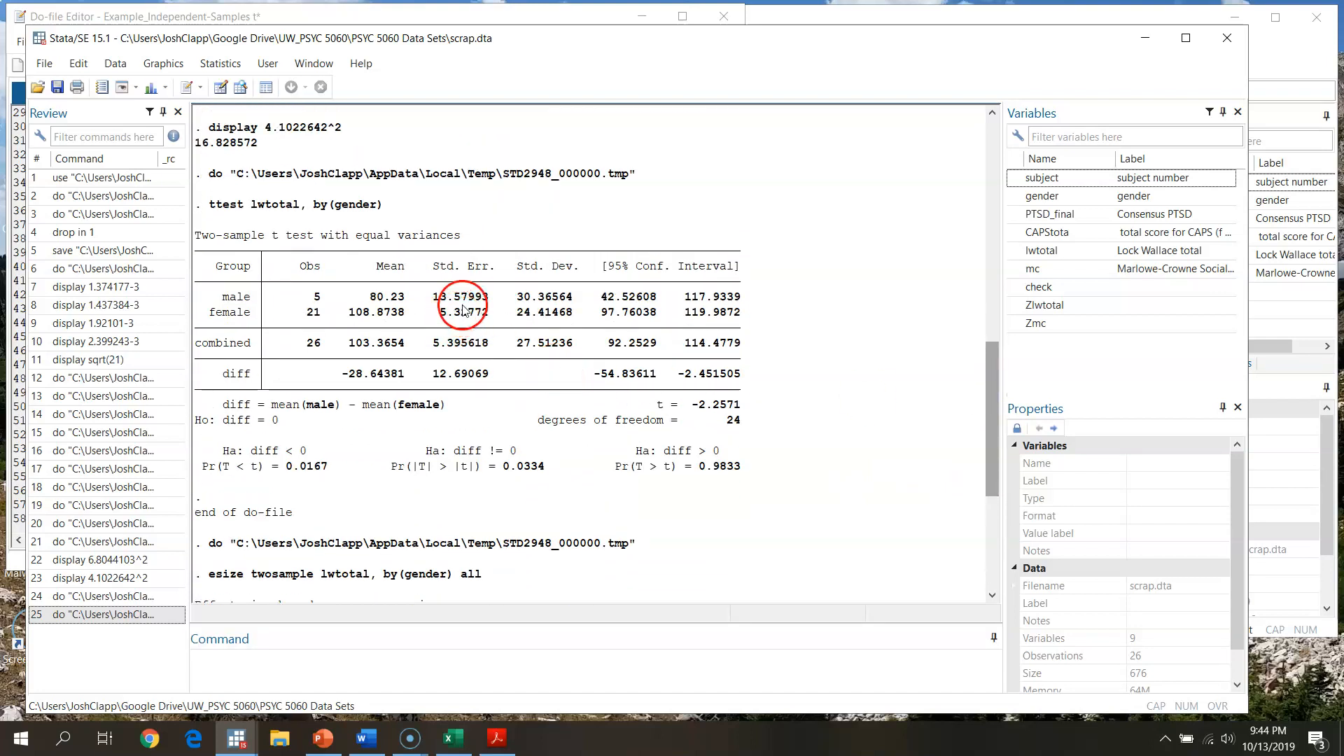
pyautogui.moveTo(990, 375); pyautogui.dragTo(982, 480)
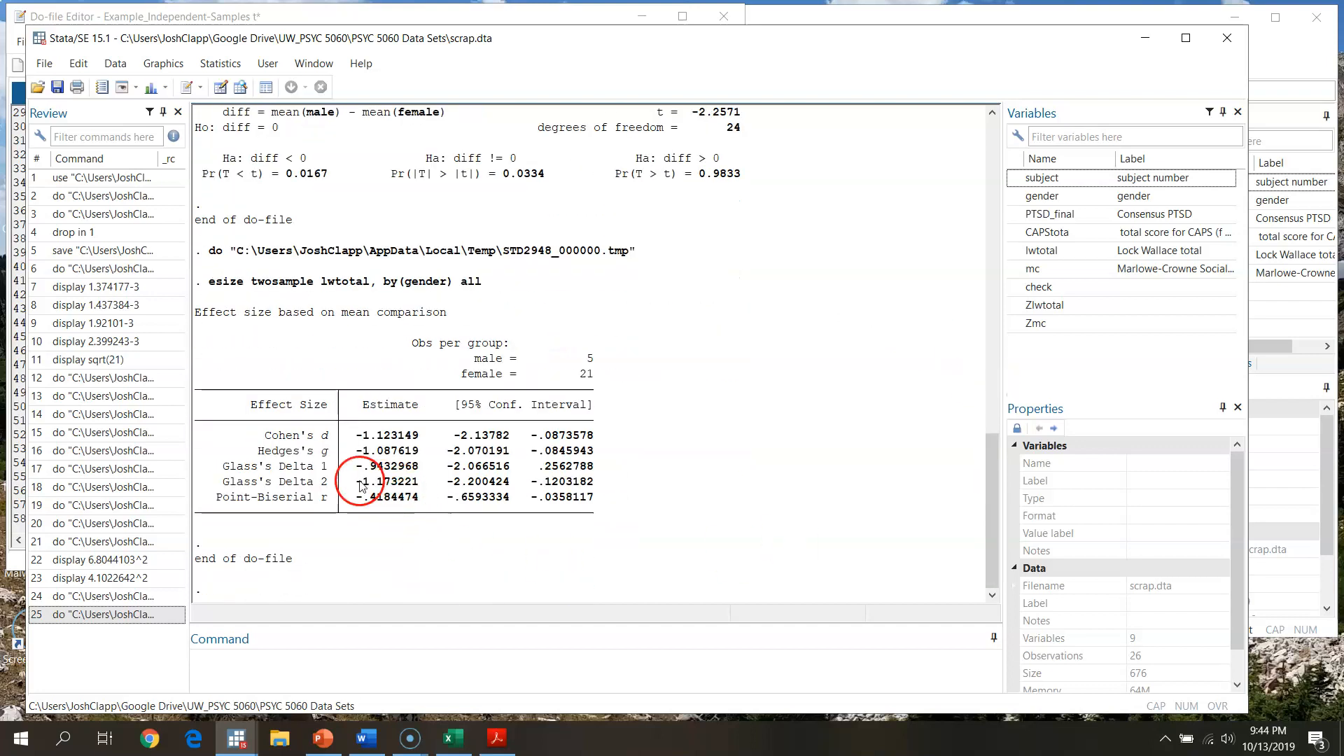
pyautogui.moveTo(353, 485); pyautogui.dragTo(420, 487)
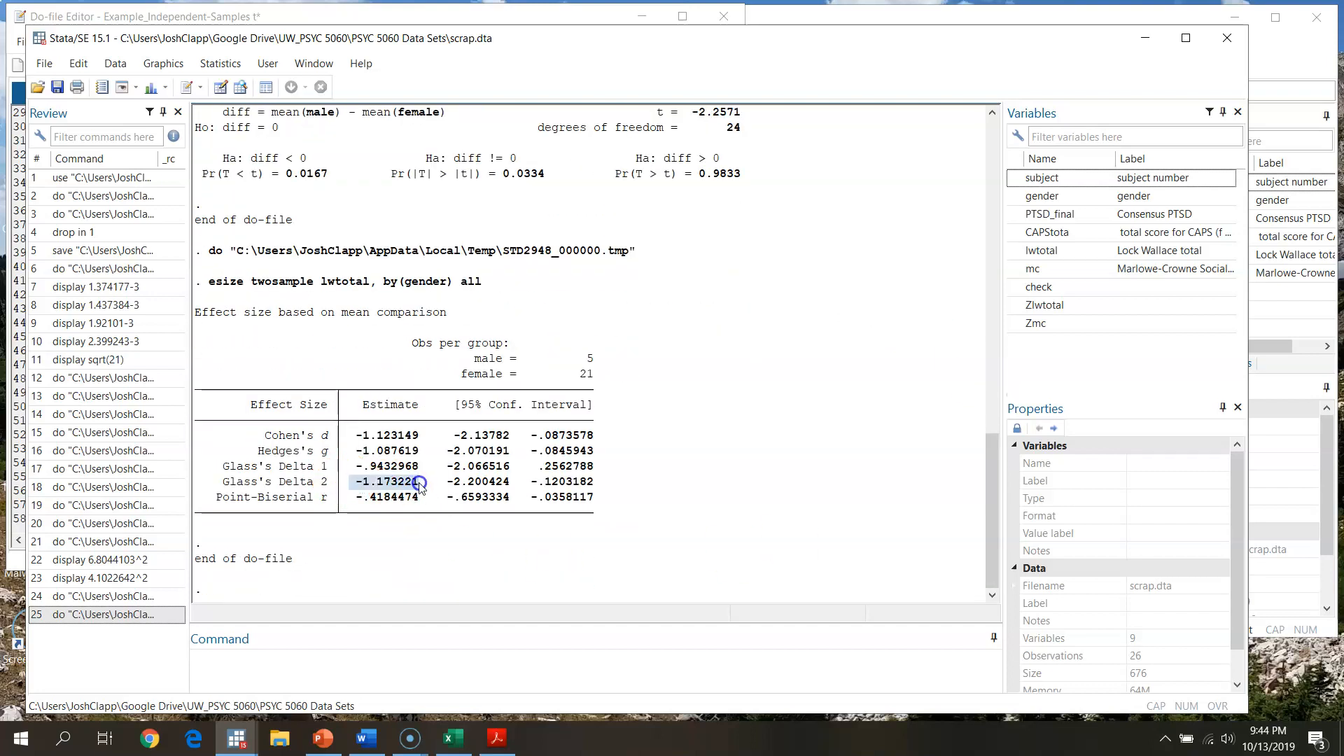
pyautogui.moveTo(994, 549); pyautogui.dragTo(995, 472)
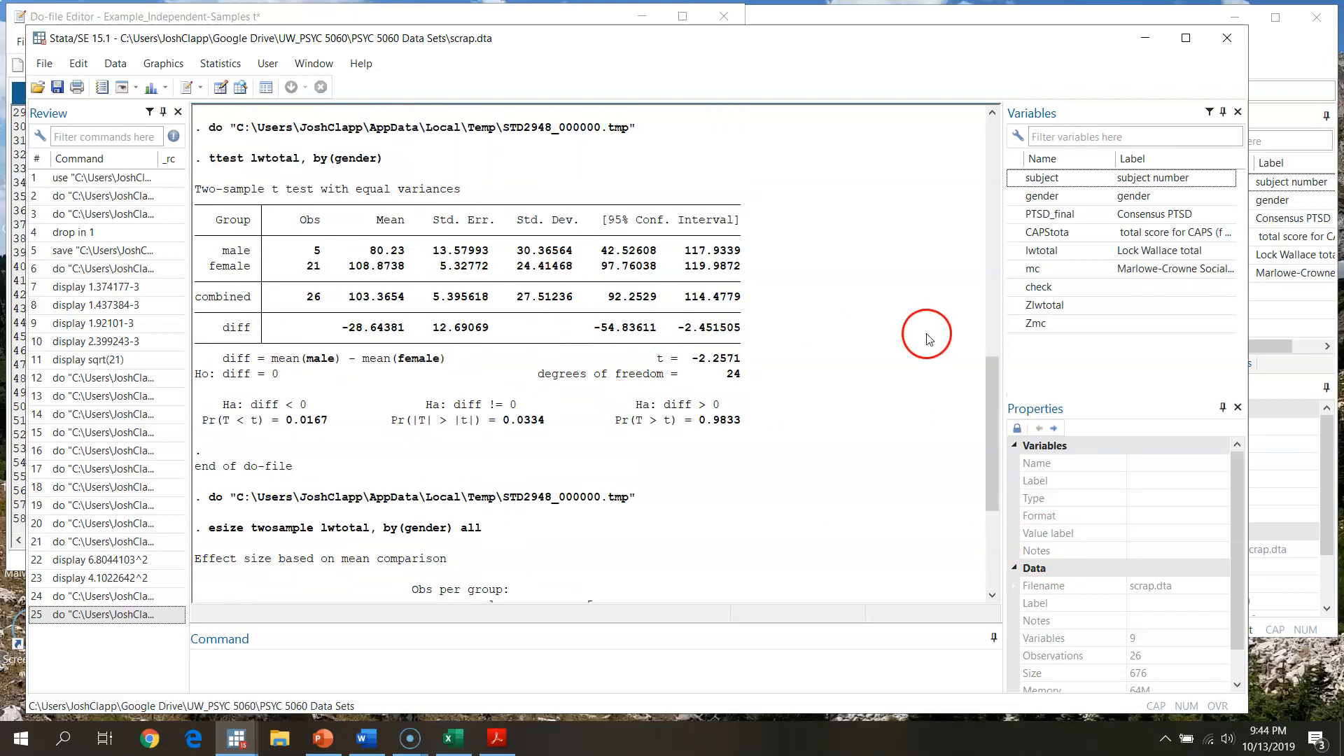
# Step: Examine the point-biserial r estimate for lwtotal alongside the Cohen's d, Hedges' g and Glass's Delta estimates
pyautogui.moveTo(994, 414); pyautogui.dragTo(999, 492)
pyautogui.moveTo(357, 498); pyautogui.dragTo(410, 508)
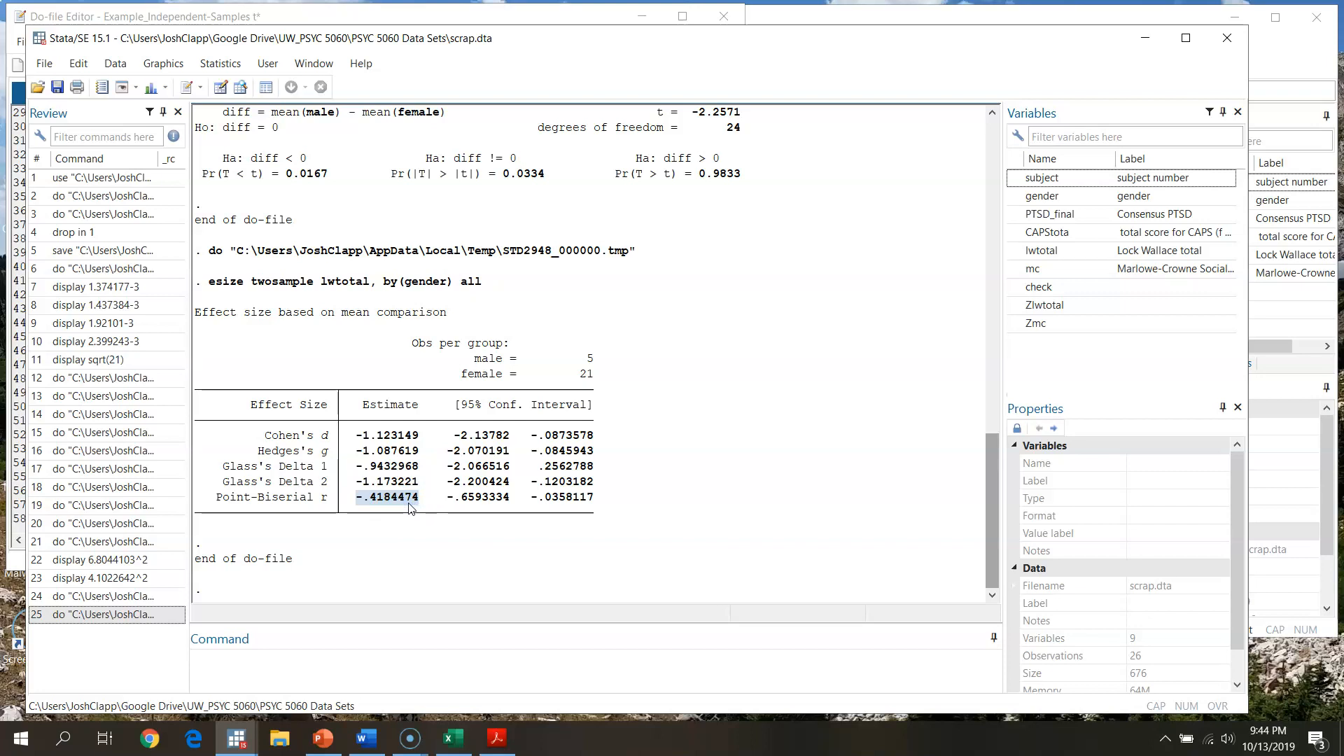
pyautogui.moveTo(413, 503); pyautogui.dragTo(400, 505)
pyautogui.click(399, 527)
pyautogui.click(376, 468)
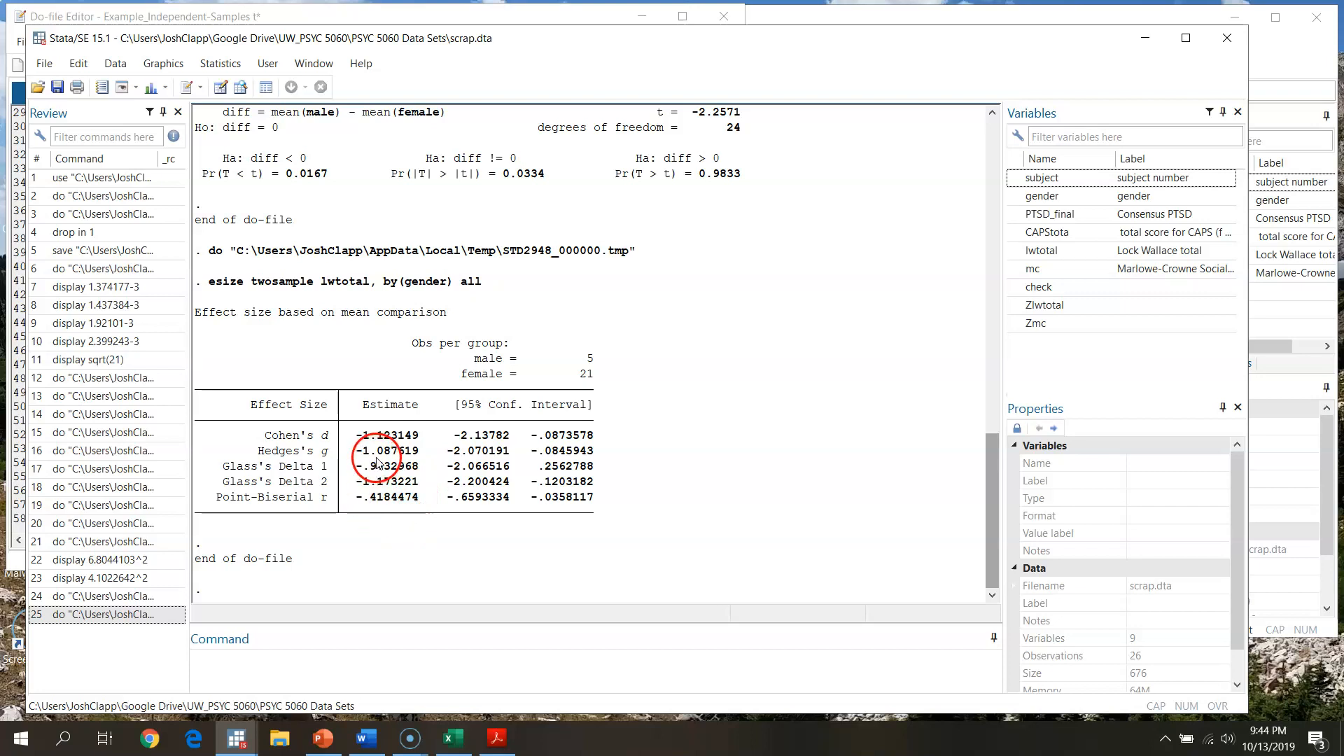
pyautogui.moveTo(357, 437); pyautogui.dragTo(419, 483)
pyautogui.click(394, 468)
# Step: Examine the 95% confidence intervals of Cohen's d, Hedges' g and both Glass's Delta estimates
pyautogui.moveTo(453, 436); pyautogui.dragTo(563, 439)
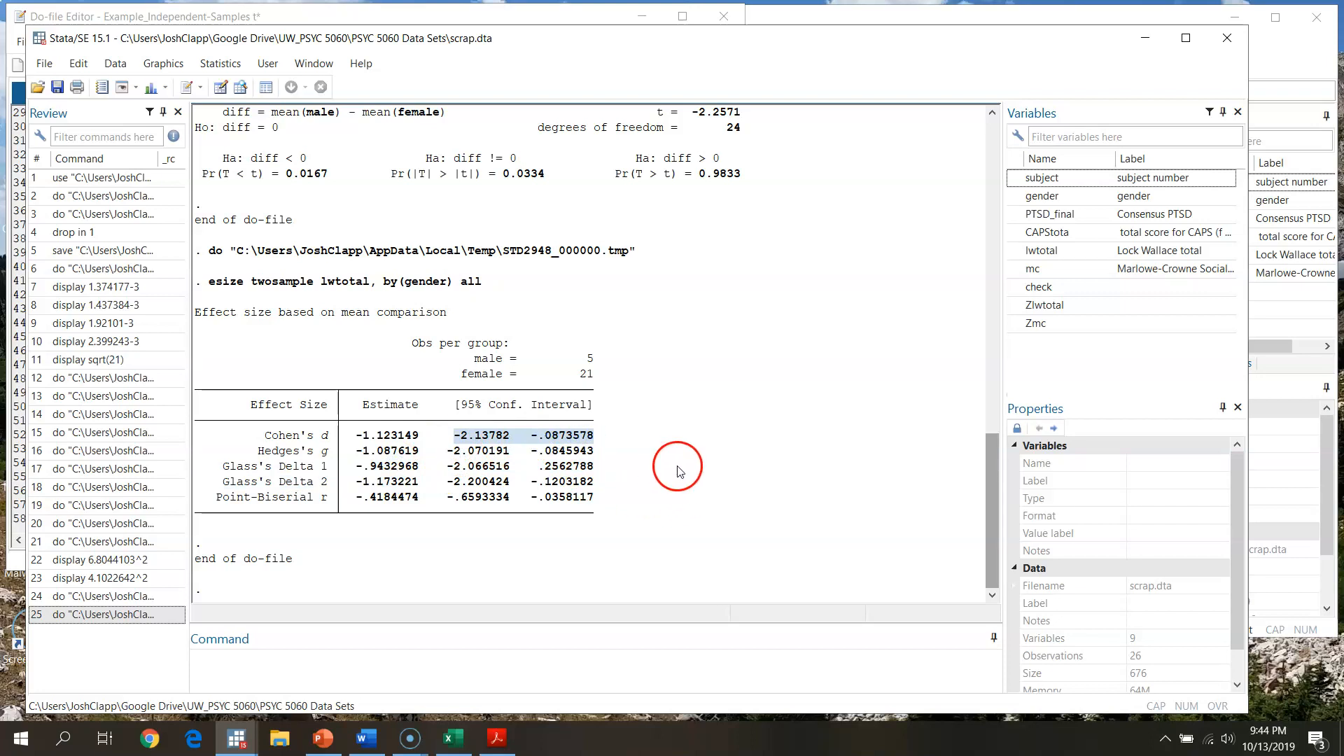
pyautogui.click(452, 452)
pyautogui.moveTo(452, 452); pyautogui.dragTo(543, 451)
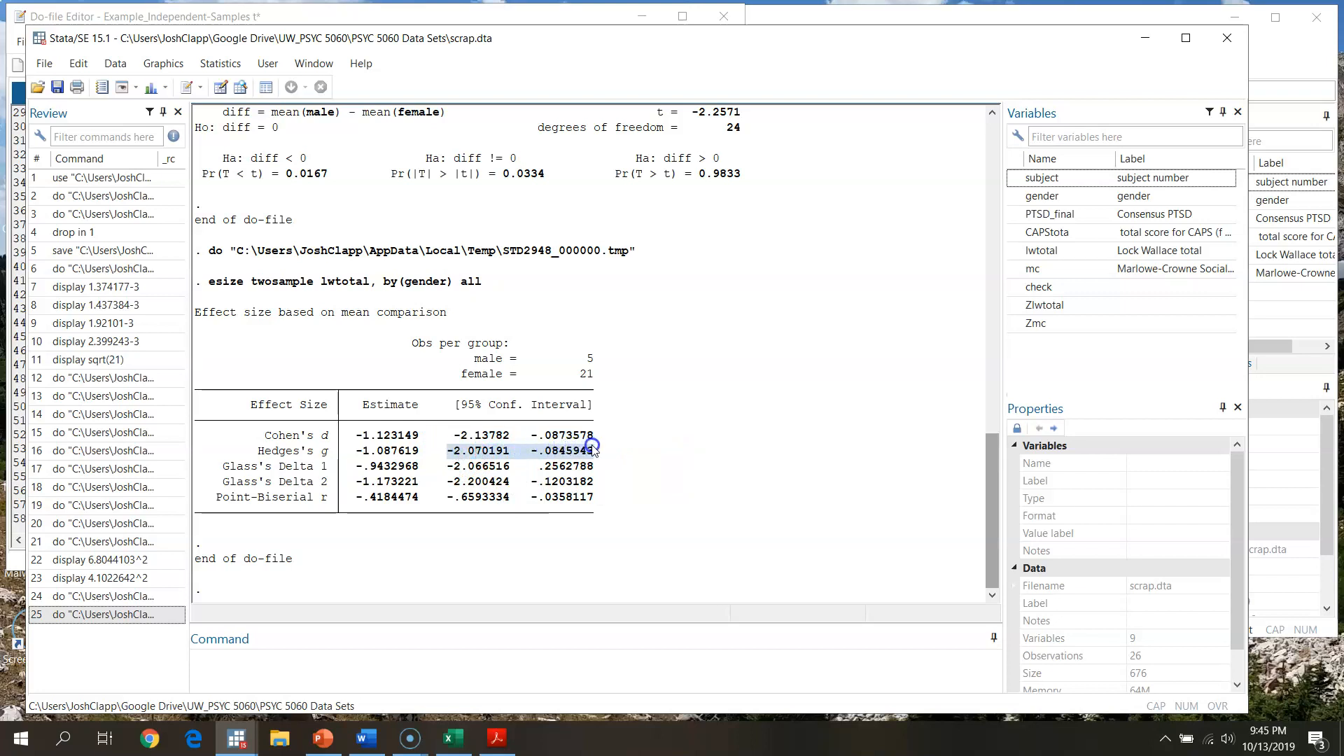
pyautogui.moveTo(448, 467); pyautogui.dragTo(614, 482)
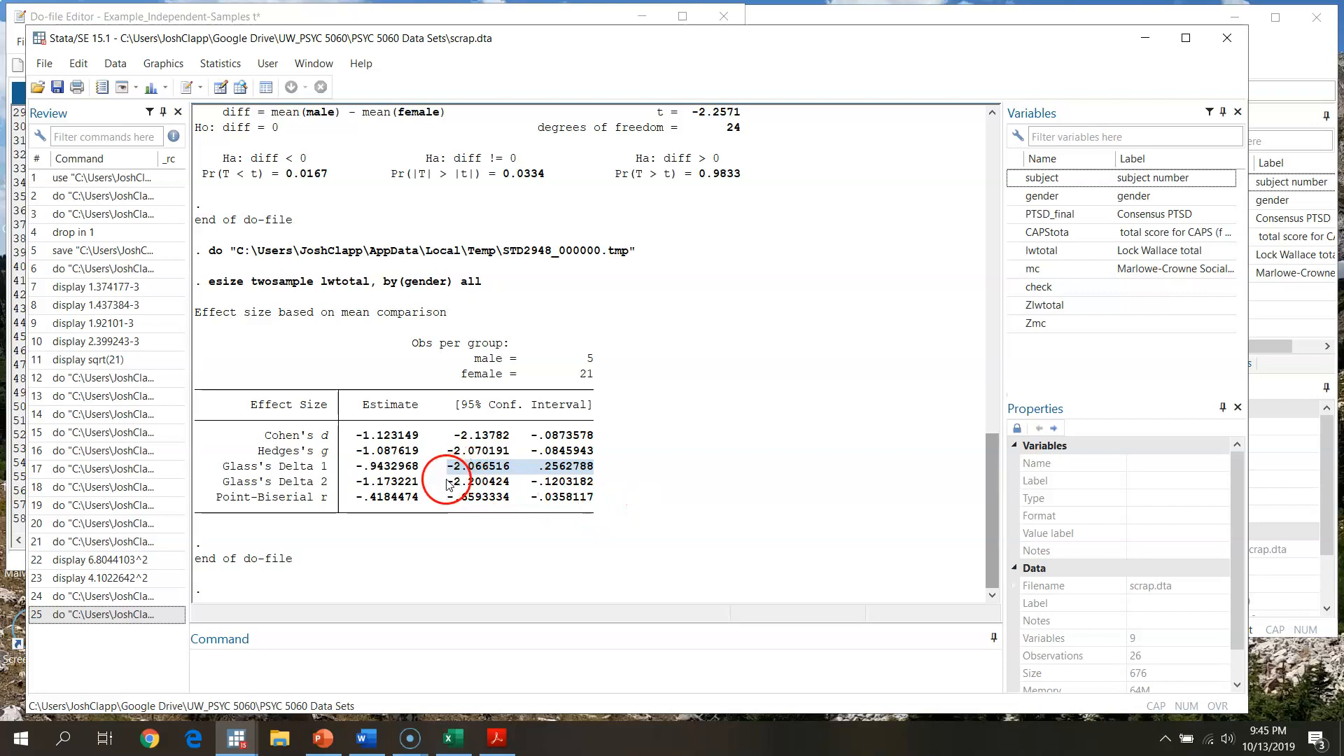
pyautogui.moveTo(449, 481); pyautogui.dragTo(594, 483)
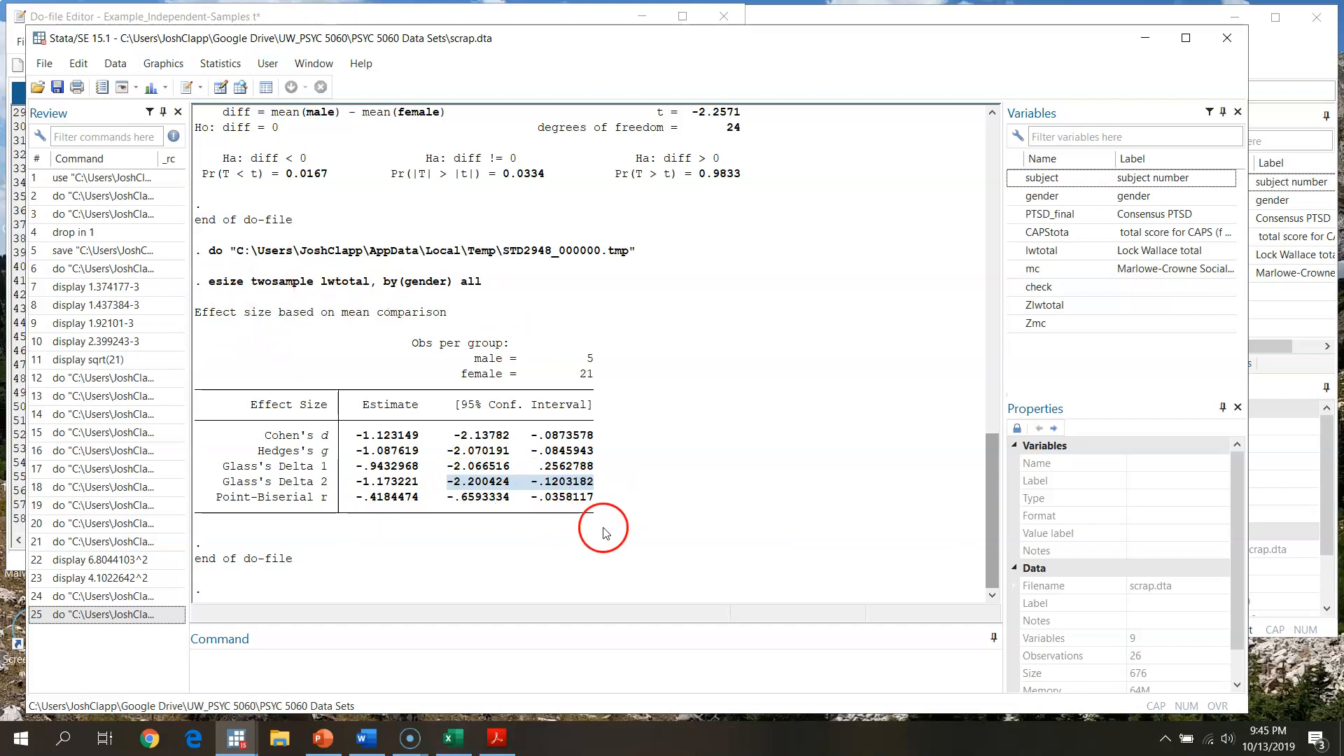
pyautogui.click(757, 440)
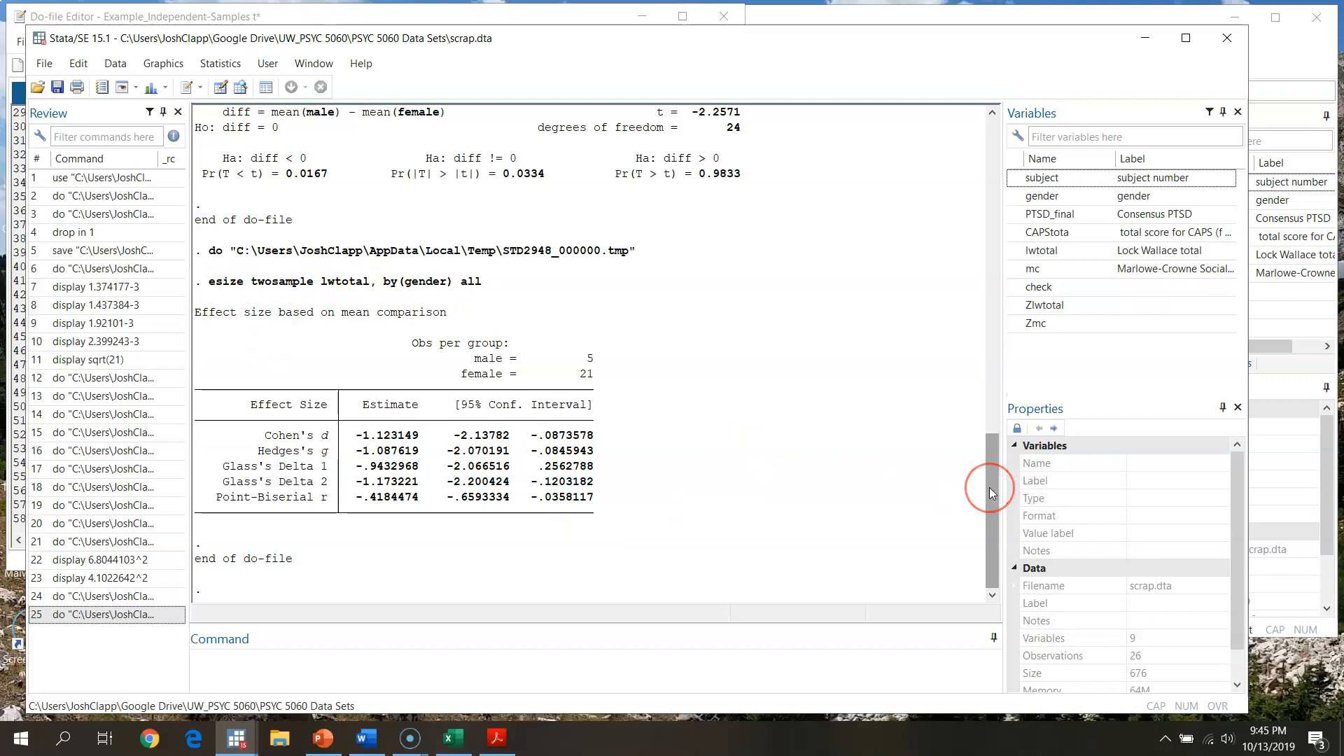
# Step: Compare the mean difference's 95% confidence interval in the lwtotal t-test output with the effect size intervals
pyautogui.moveTo(989, 487); pyautogui.dragTo(1016, 413)
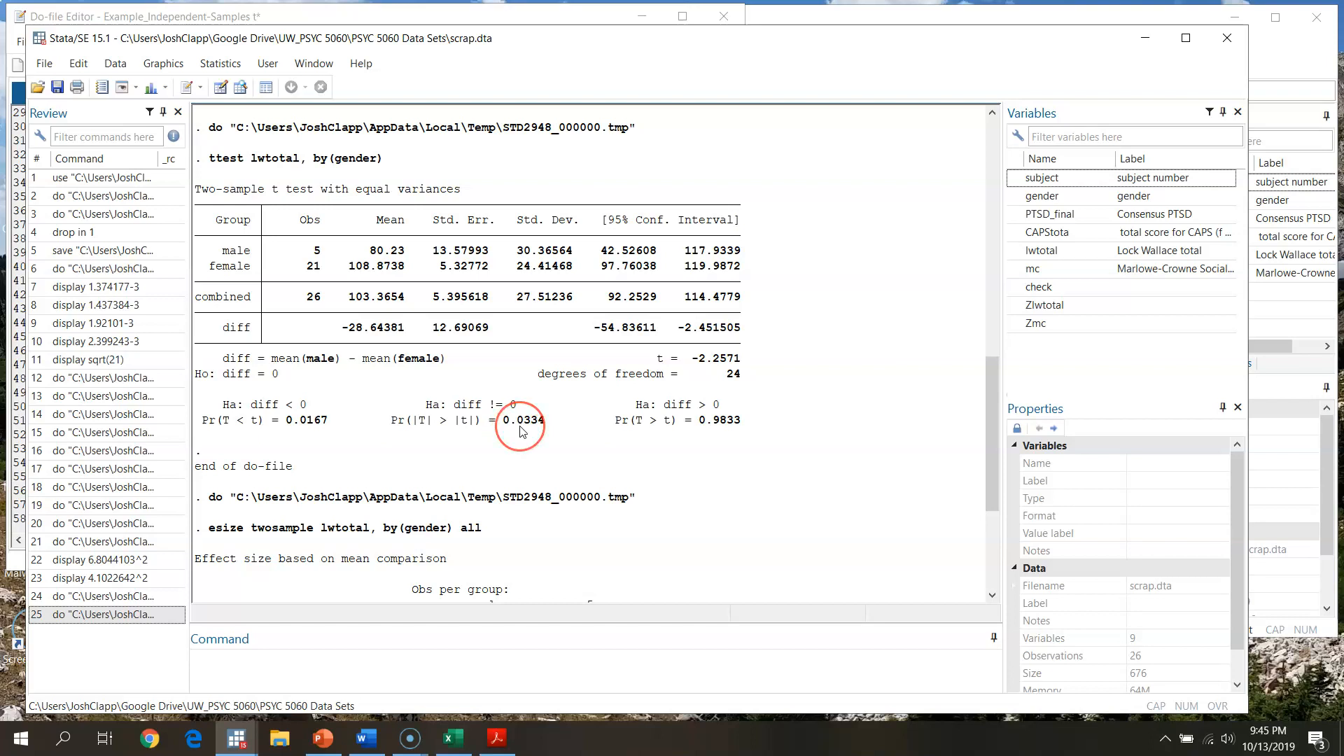
pyautogui.moveTo(594, 328); pyautogui.dragTo(740, 329)
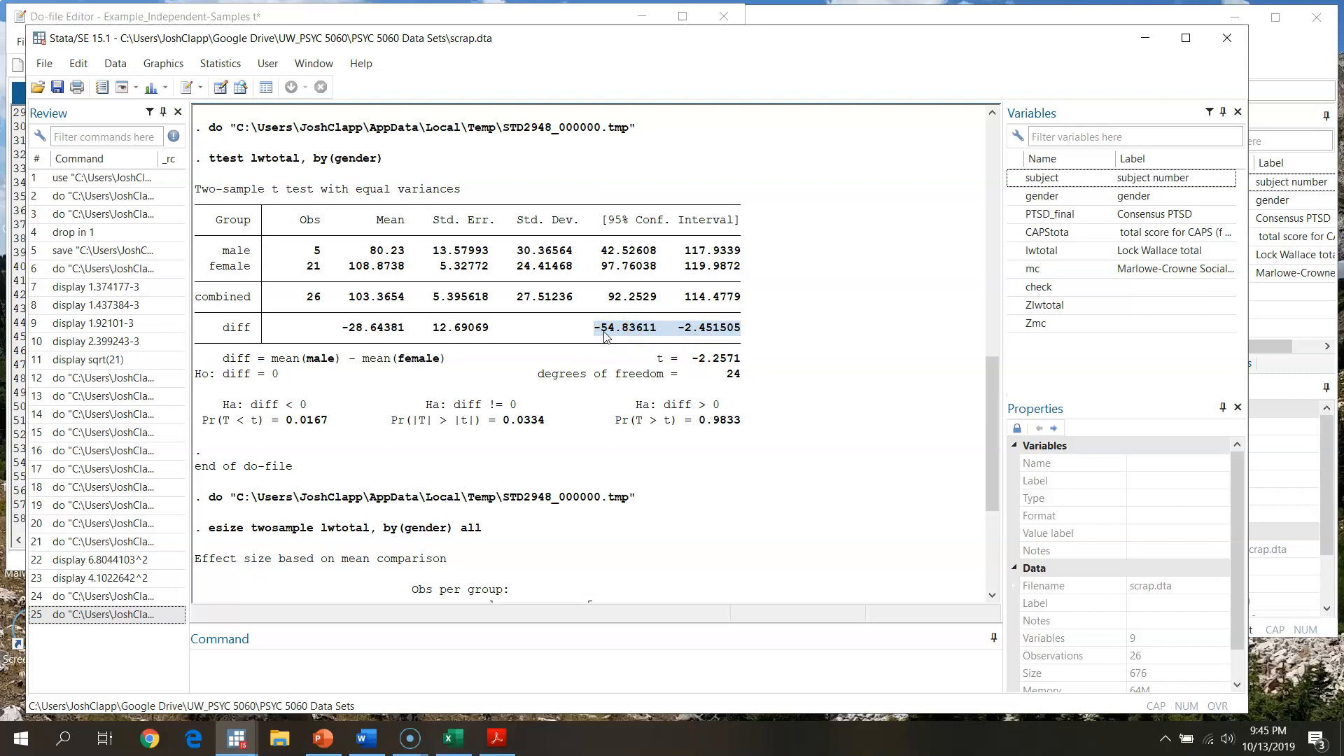
pyautogui.moveTo(990, 384); pyautogui.dragTo(988, 455)
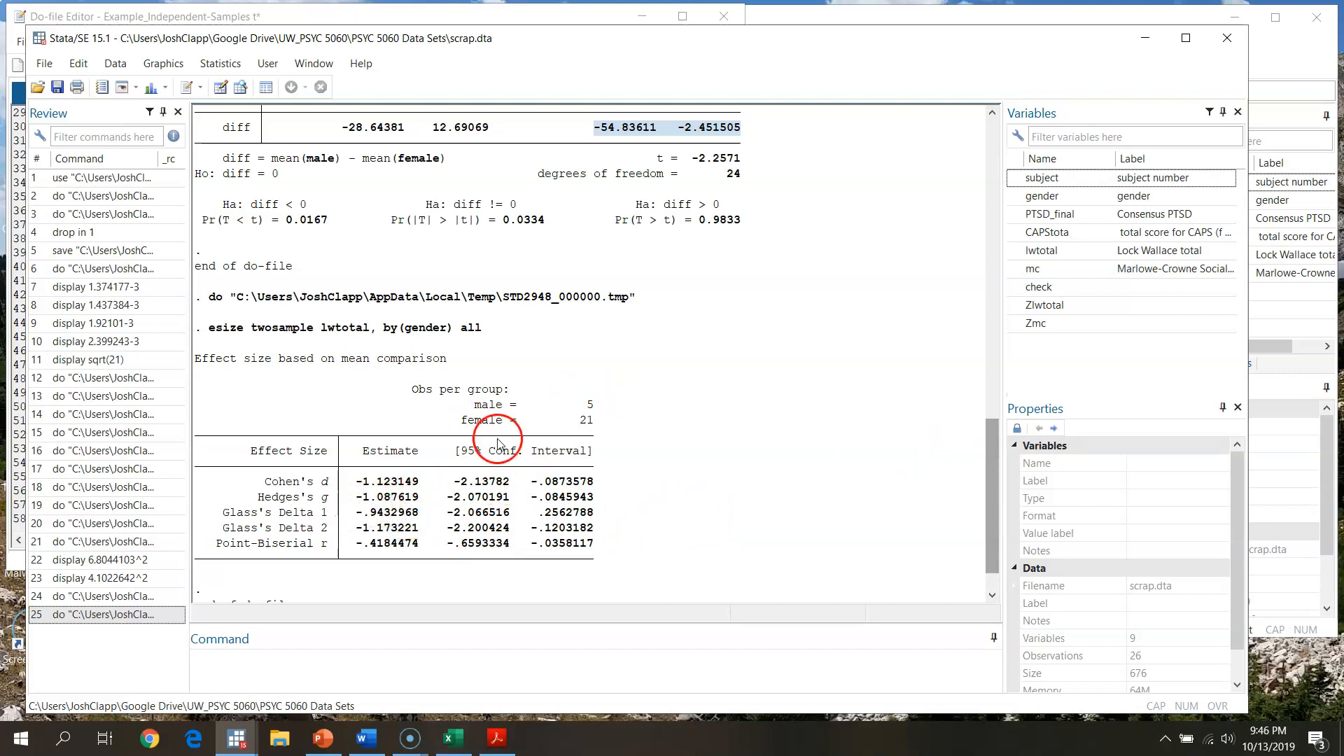
# Step: Compare the Hedges' g estimate for lwtotal with the small, medium and large benchmarks on the PowerPoint Effect Size slide
pyautogui.click(359, 500)
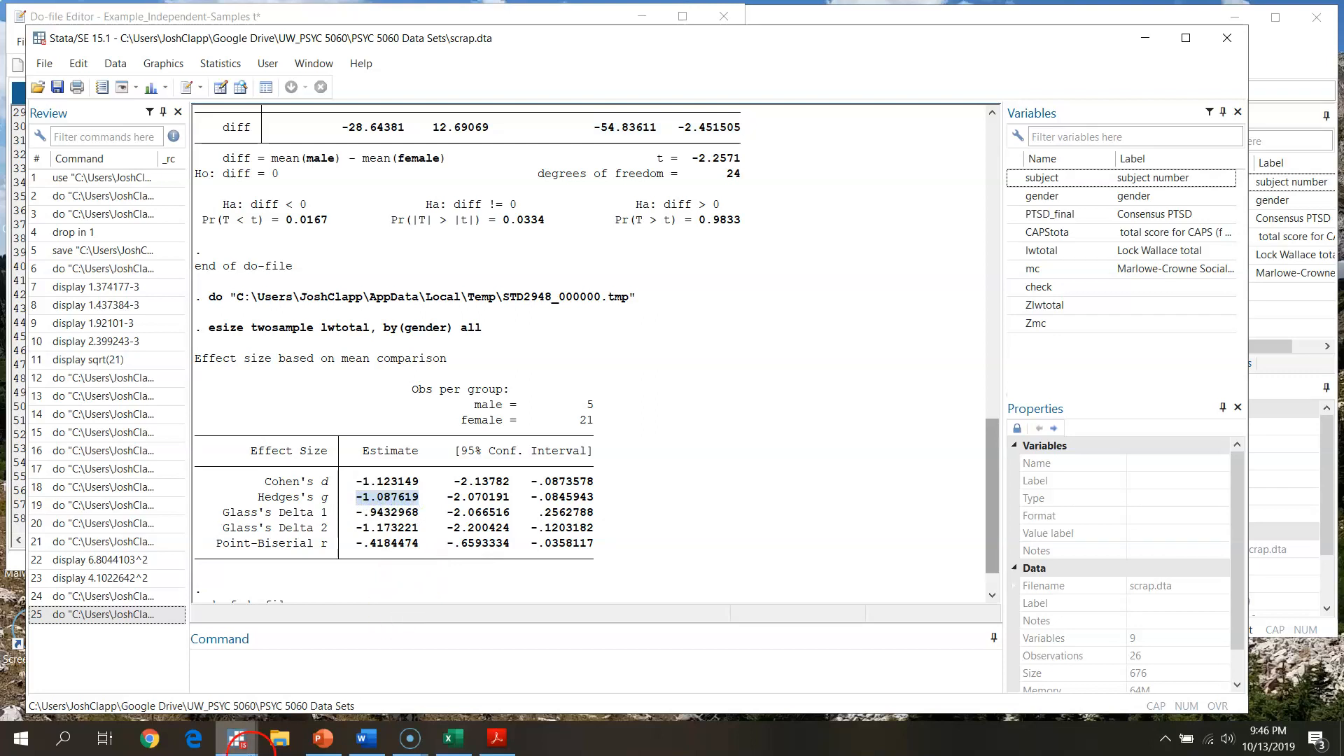
pyautogui.moveTo(327, 745)
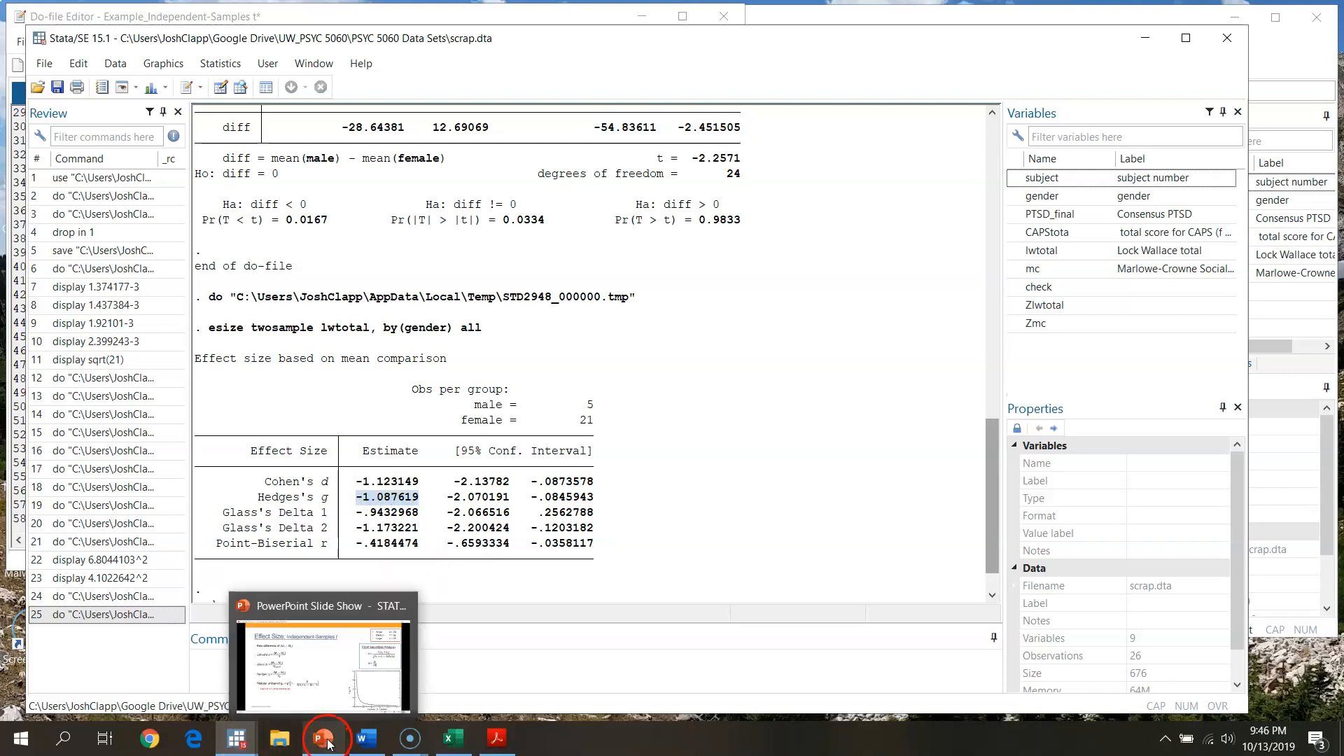
pyautogui.click(324, 740)
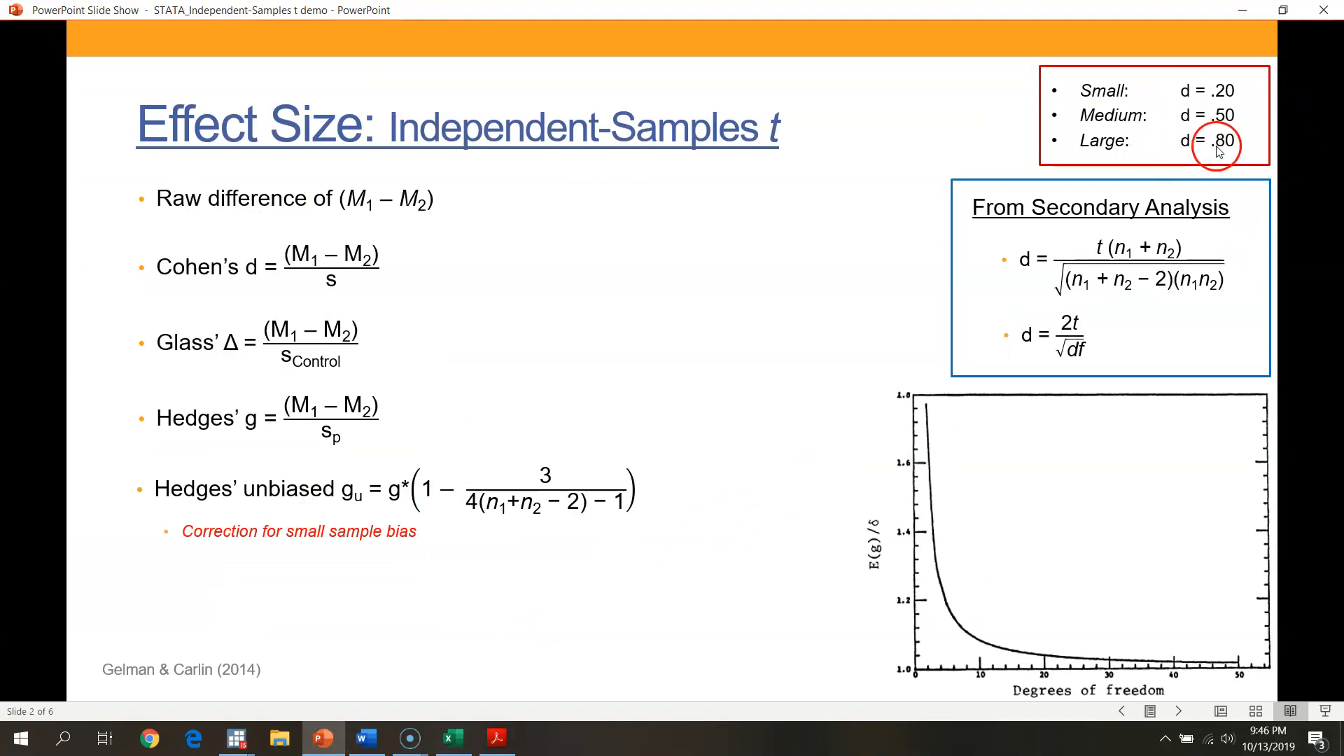
pyautogui.click(1243, 10)
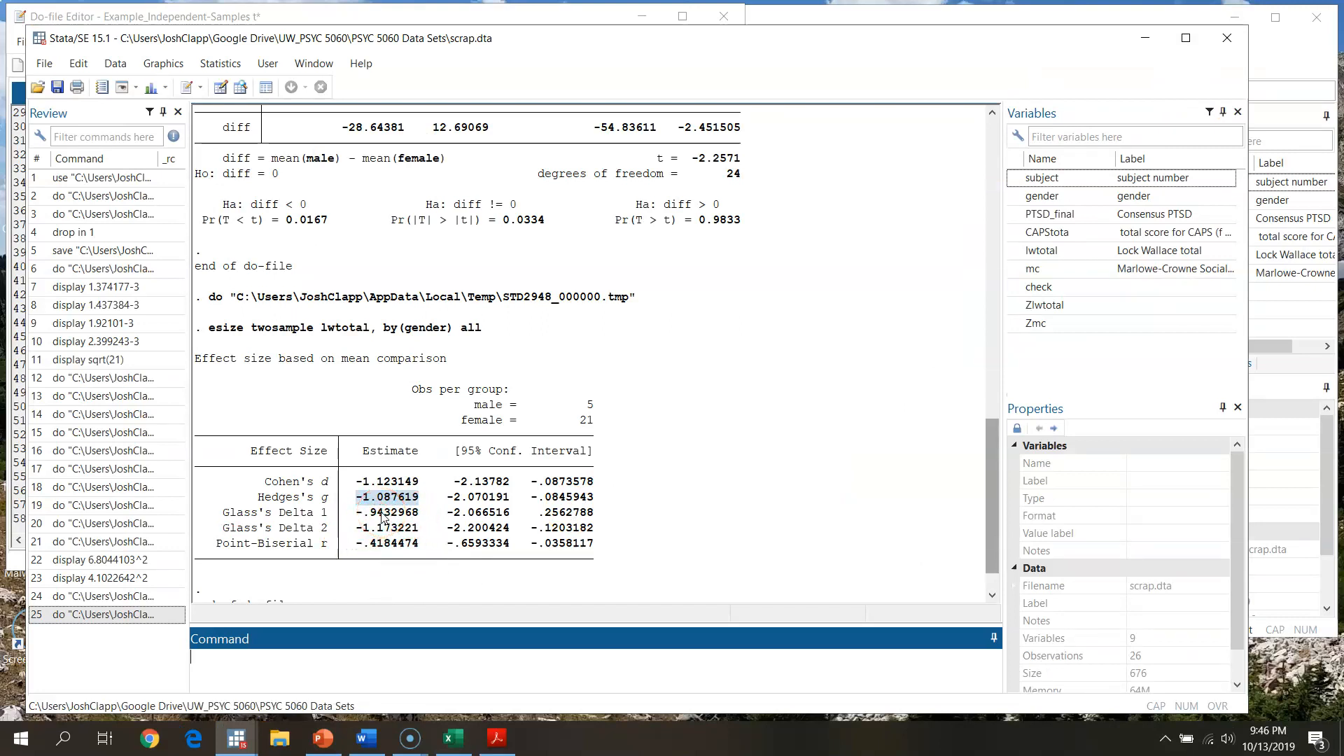
pyautogui.moveTo(383, 506); pyautogui.dragTo(361, 500)
# Step: Review the lwtotal t-test's two-tailed p-value and mean difference confidence interval together with the Hedges' g estimate
pyautogui.moveTo(994, 472); pyautogui.dragTo(1033, 402)
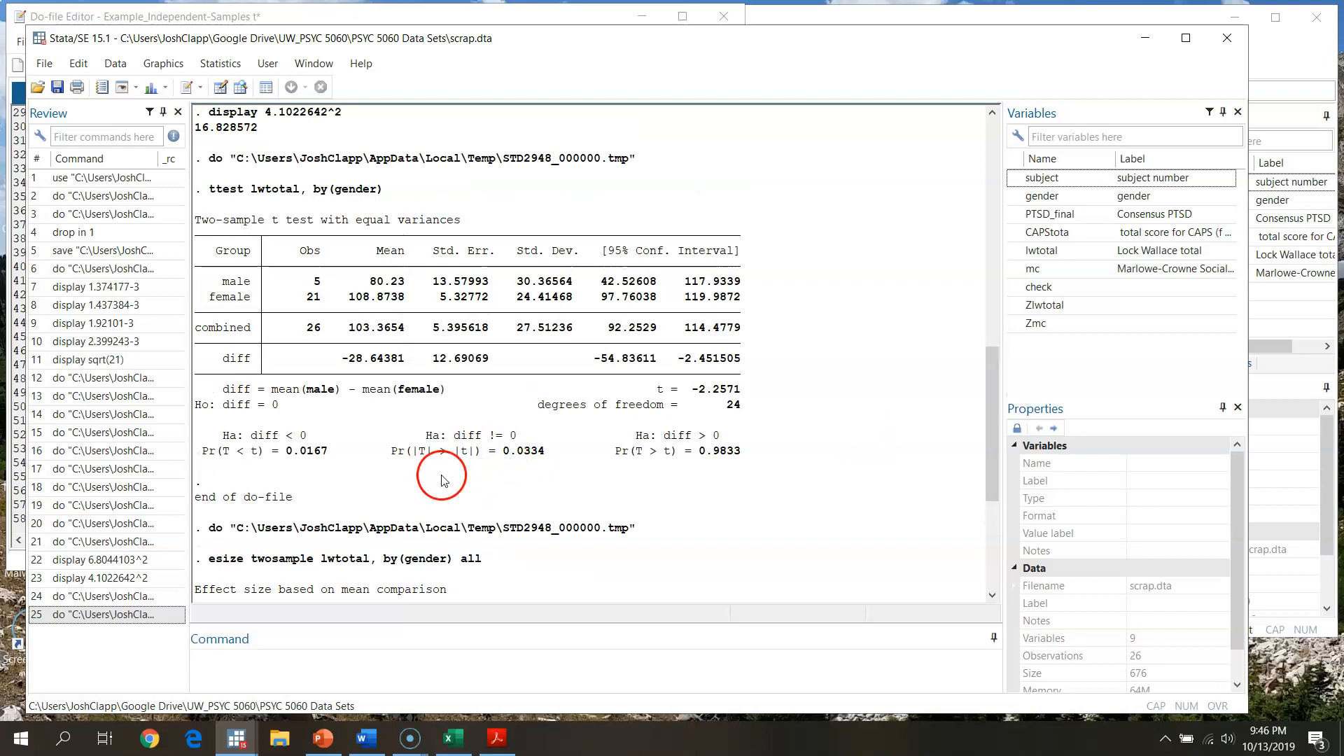
pyautogui.click(555, 453)
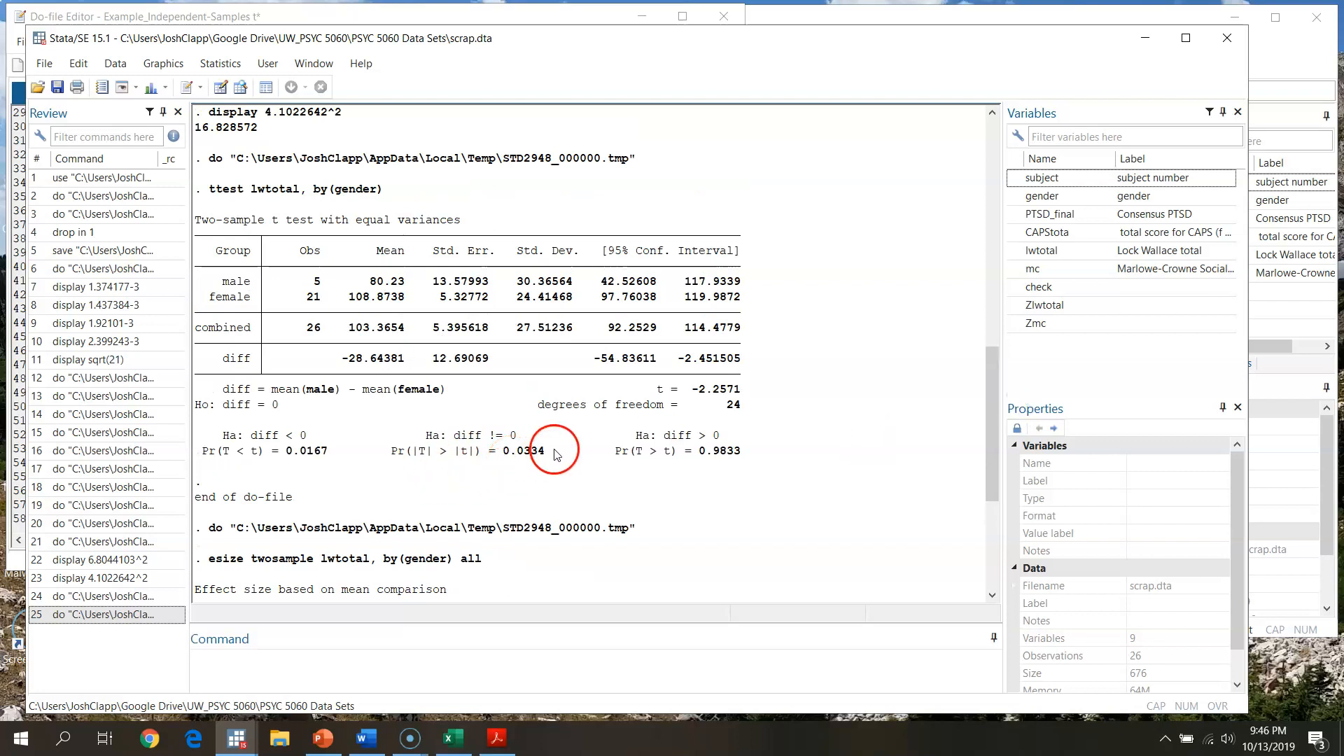
pyautogui.click(497, 503)
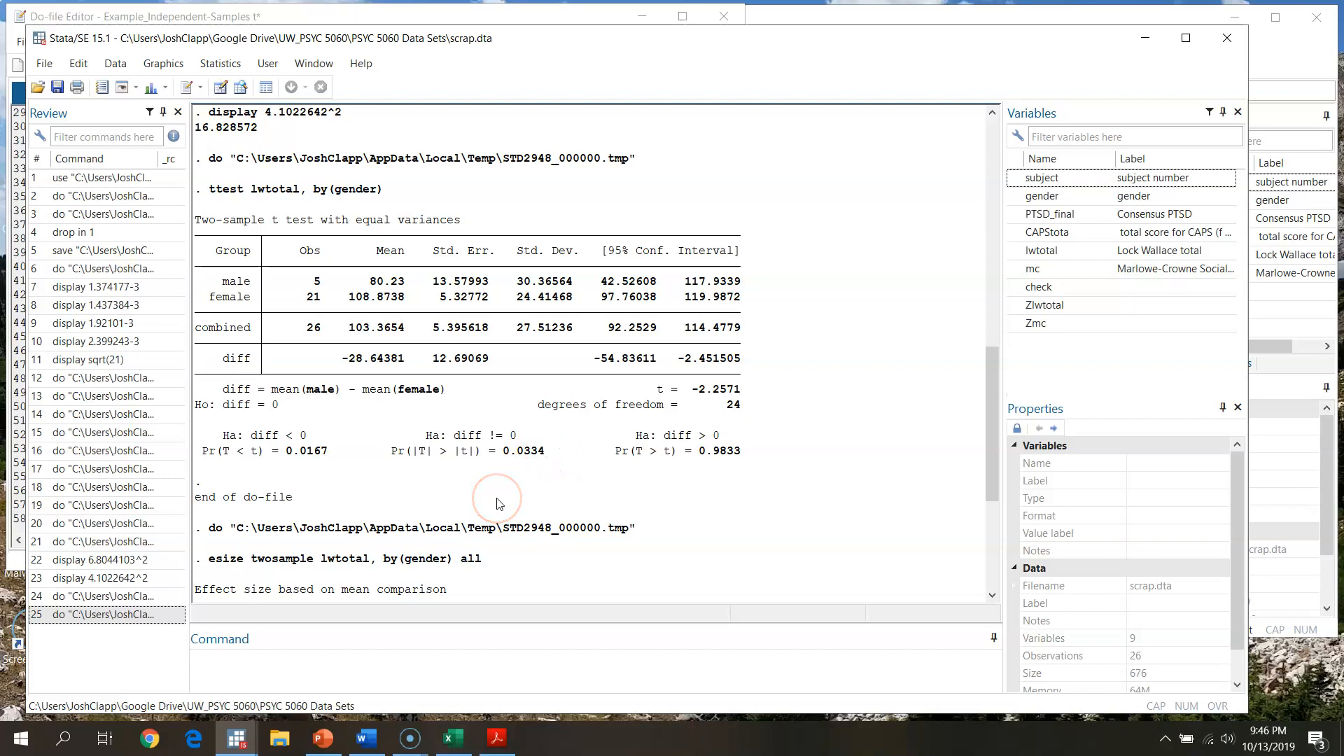
pyautogui.click(585, 476)
pyautogui.click(715, 358)
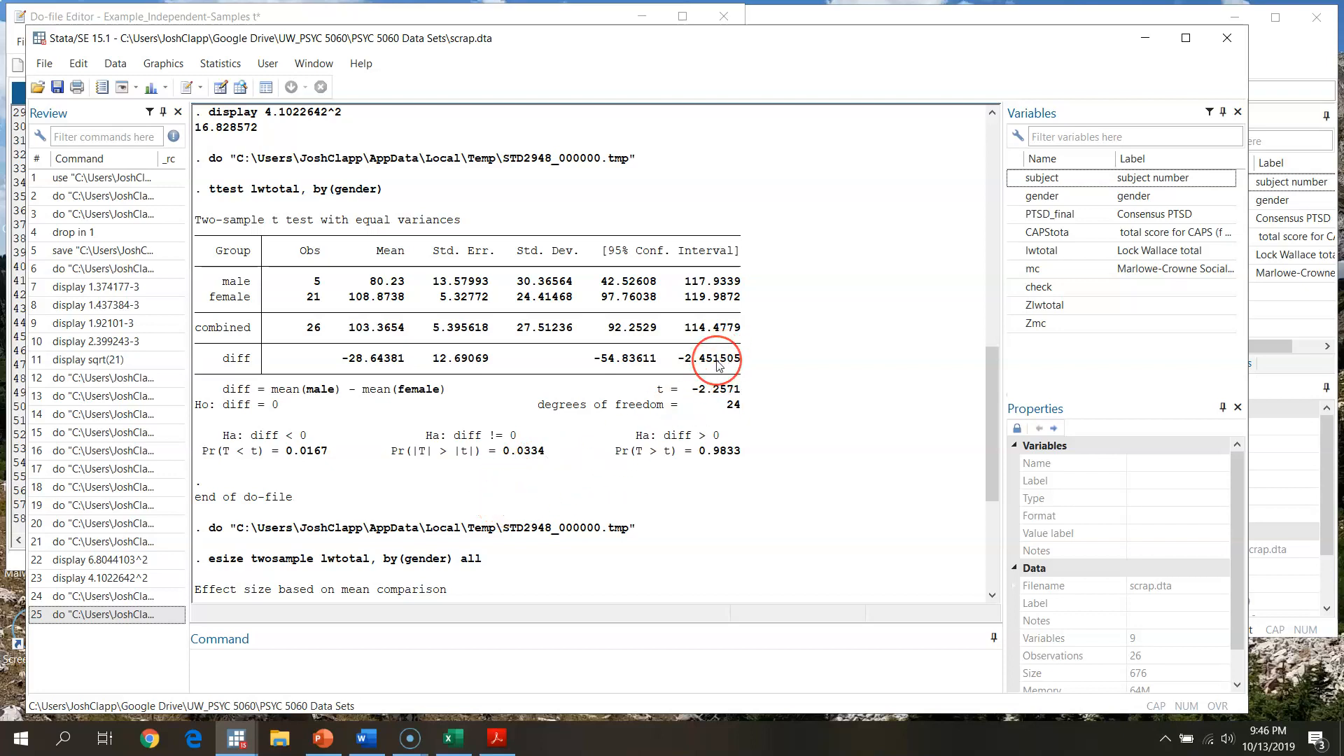
pyautogui.click(658, 360)
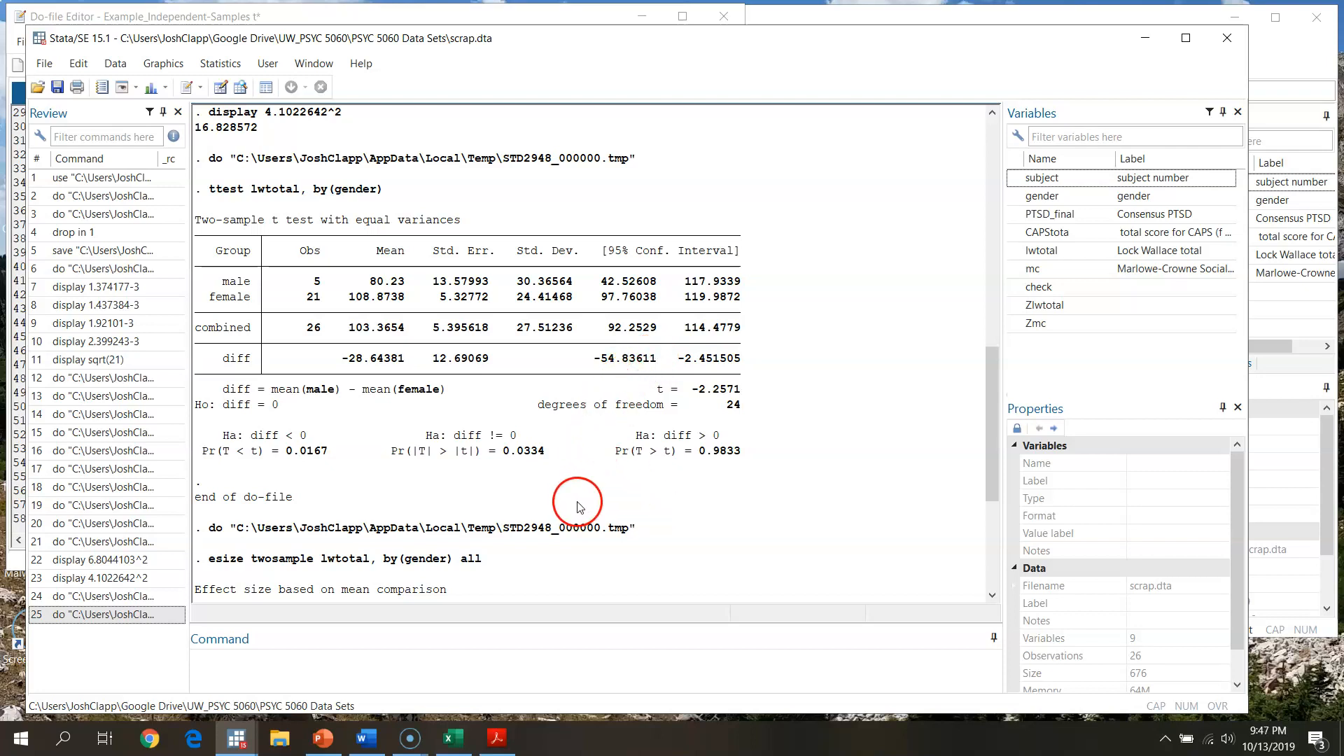
pyautogui.scroll(-5, 410, 505)
pyautogui.doubleClick(405, 496)
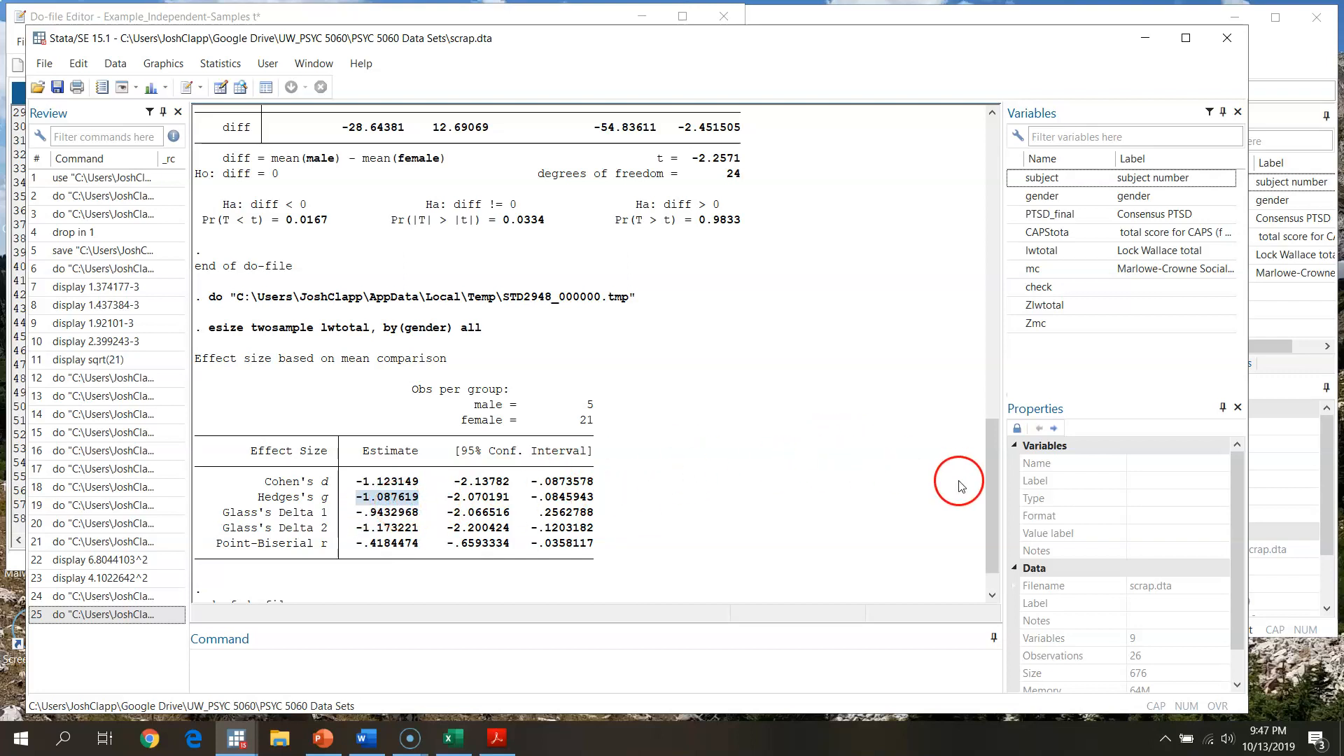
# Step: Copy the lwtotal t statistic, -2.2571, from Stata into the t cell B2 of the Excel workbook Calculator_s-values and BFB
pyautogui.moveTo(991, 504); pyautogui.dragTo(1003, 434)
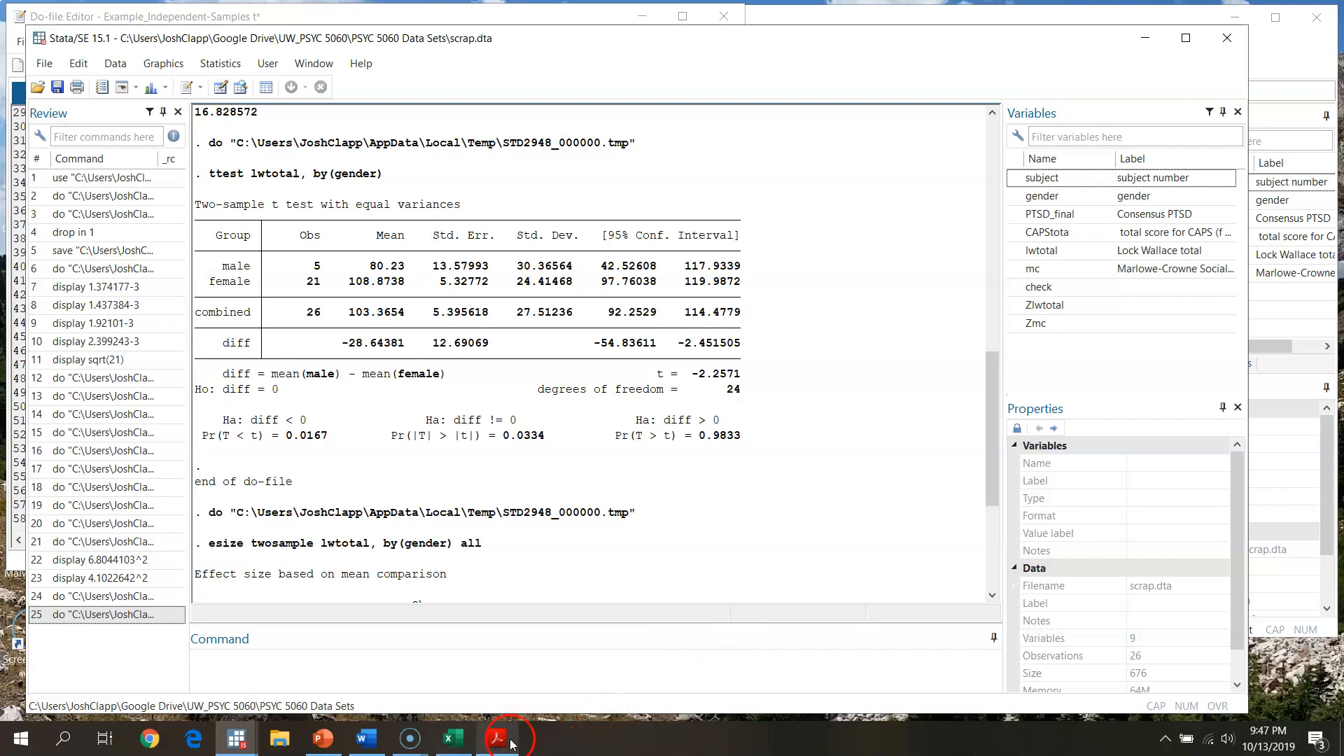
pyautogui.moveTo(460, 746)
pyautogui.click(453, 658)
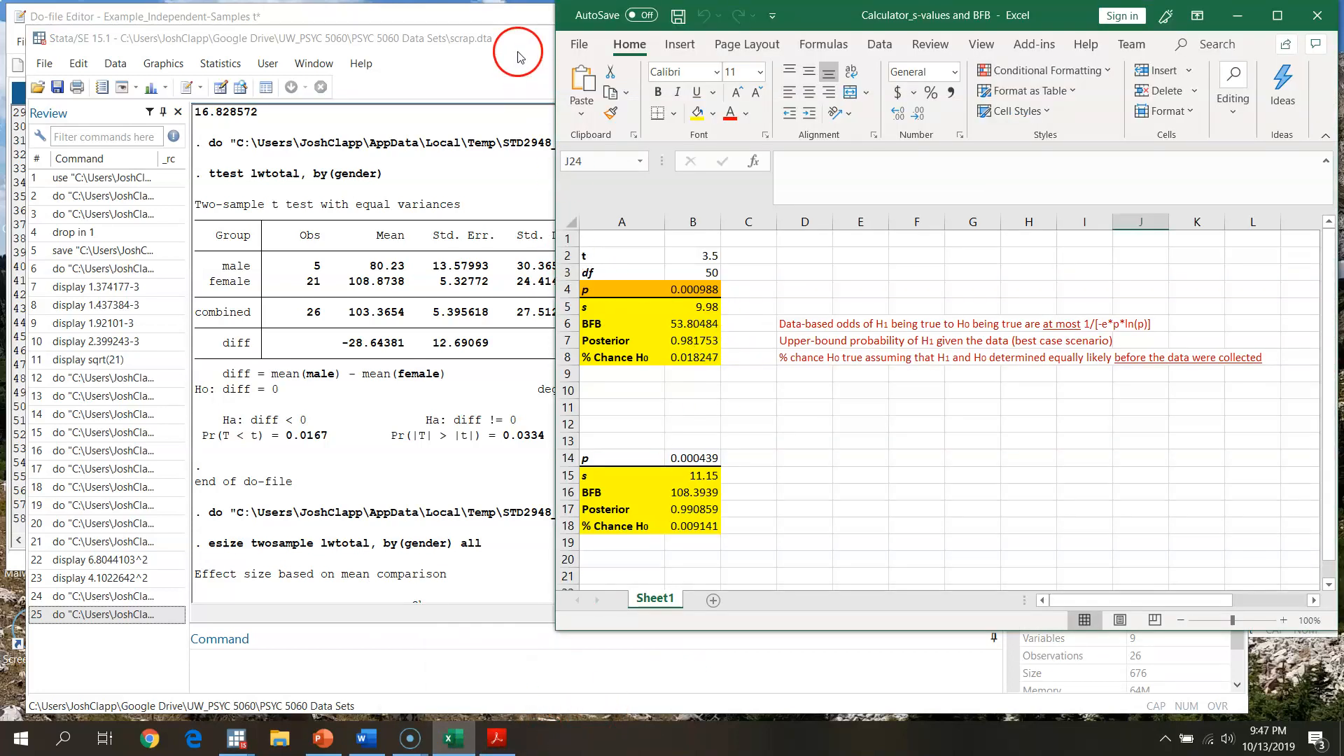
pyautogui.click(708, 258)
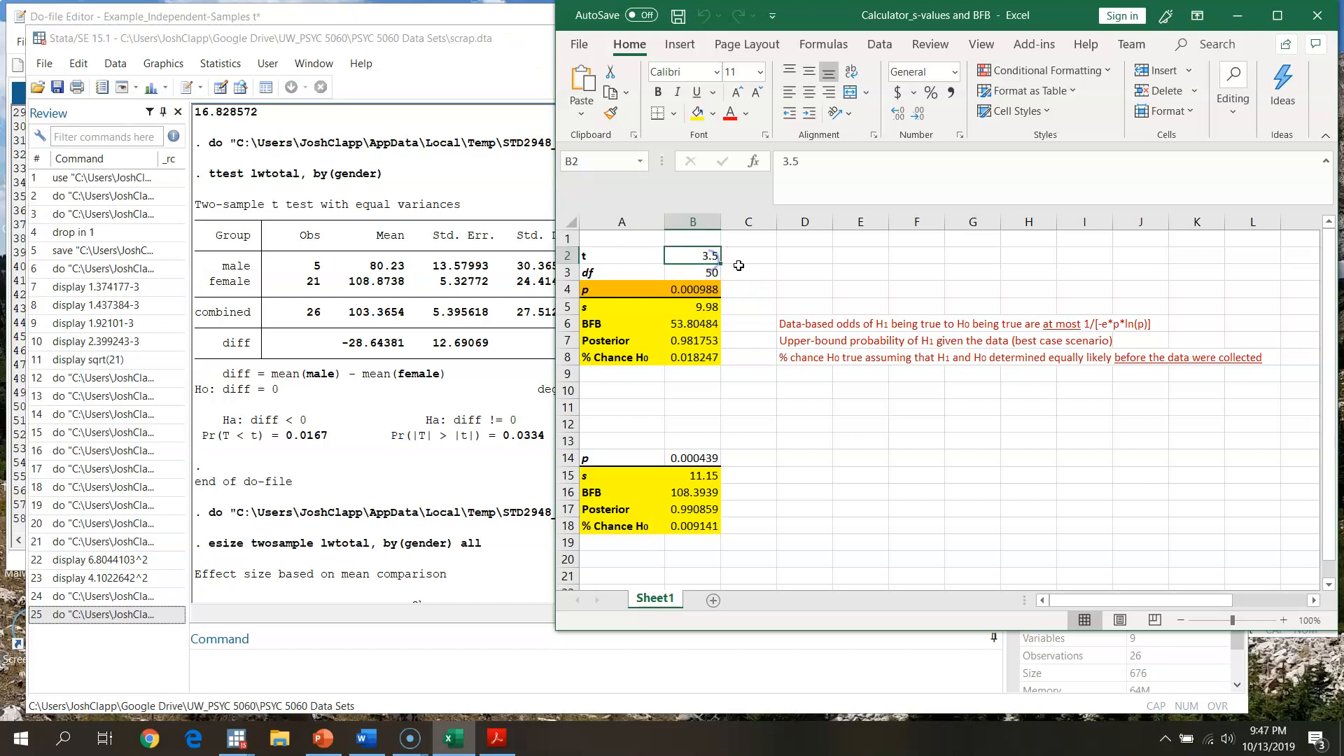
pyautogui.click(467, 83)
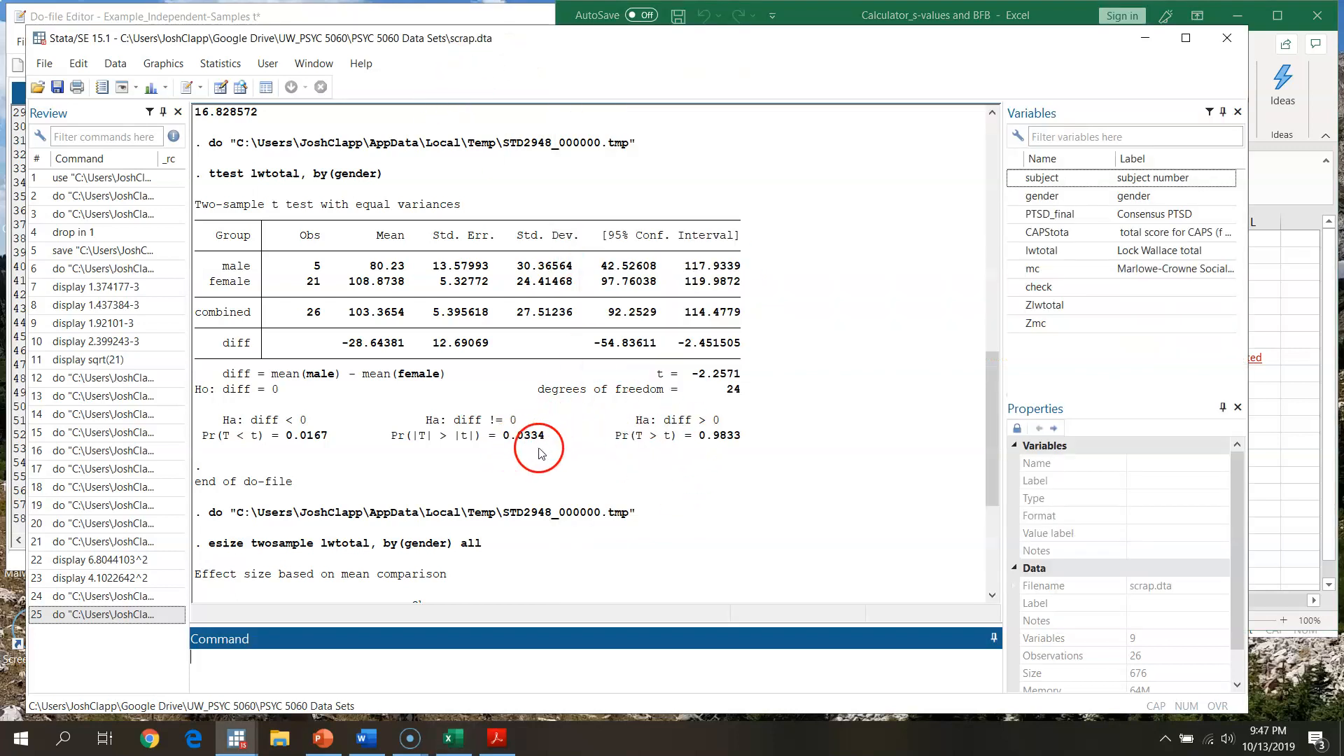
pyautogui.click(1333, 103)
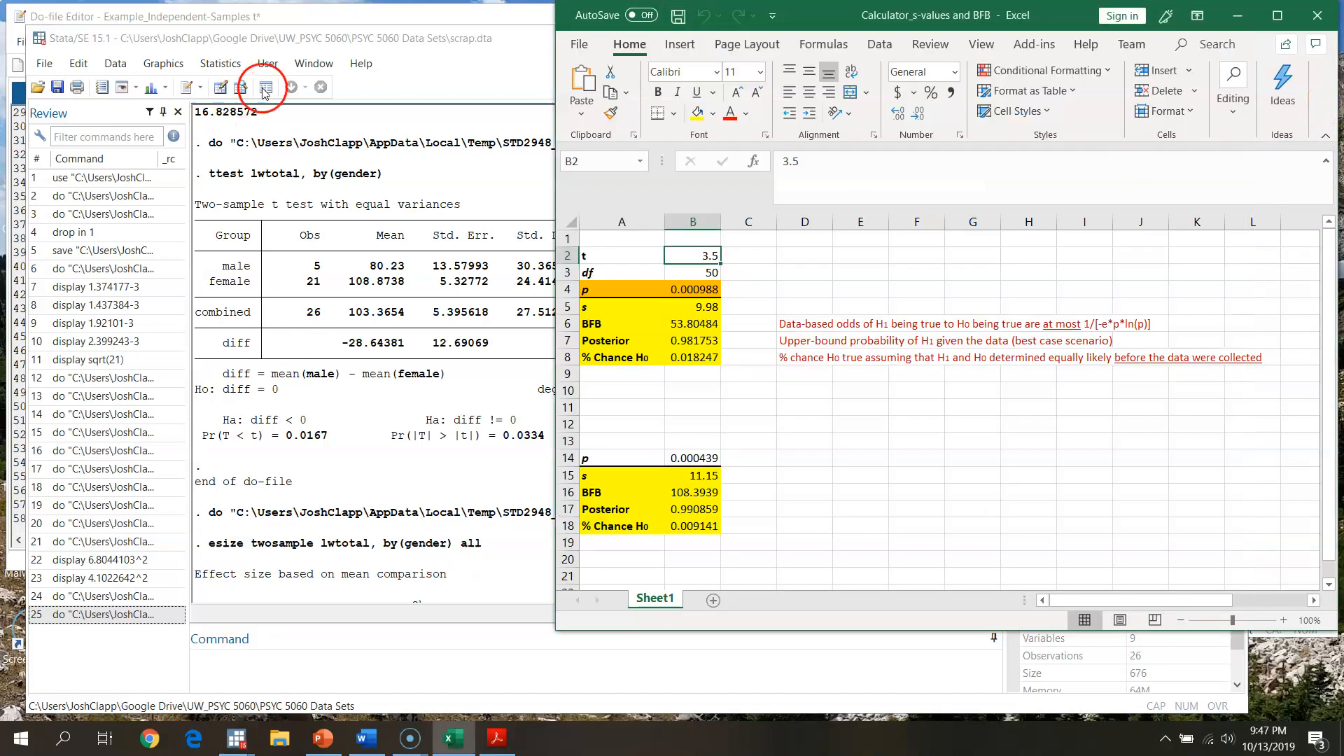
pyautogui.click(511, 82)
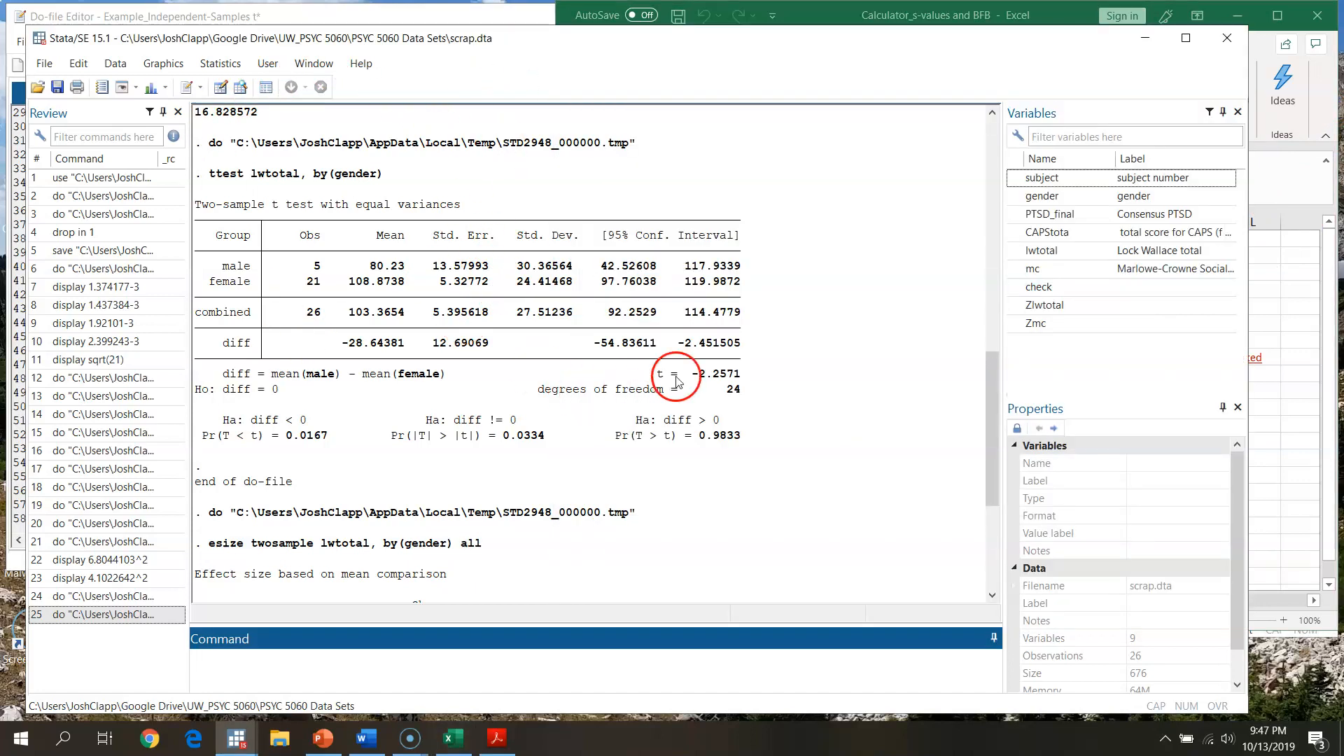
pyautogui.moveTo(694, 377); pyautogui.dragTo(701, 376)
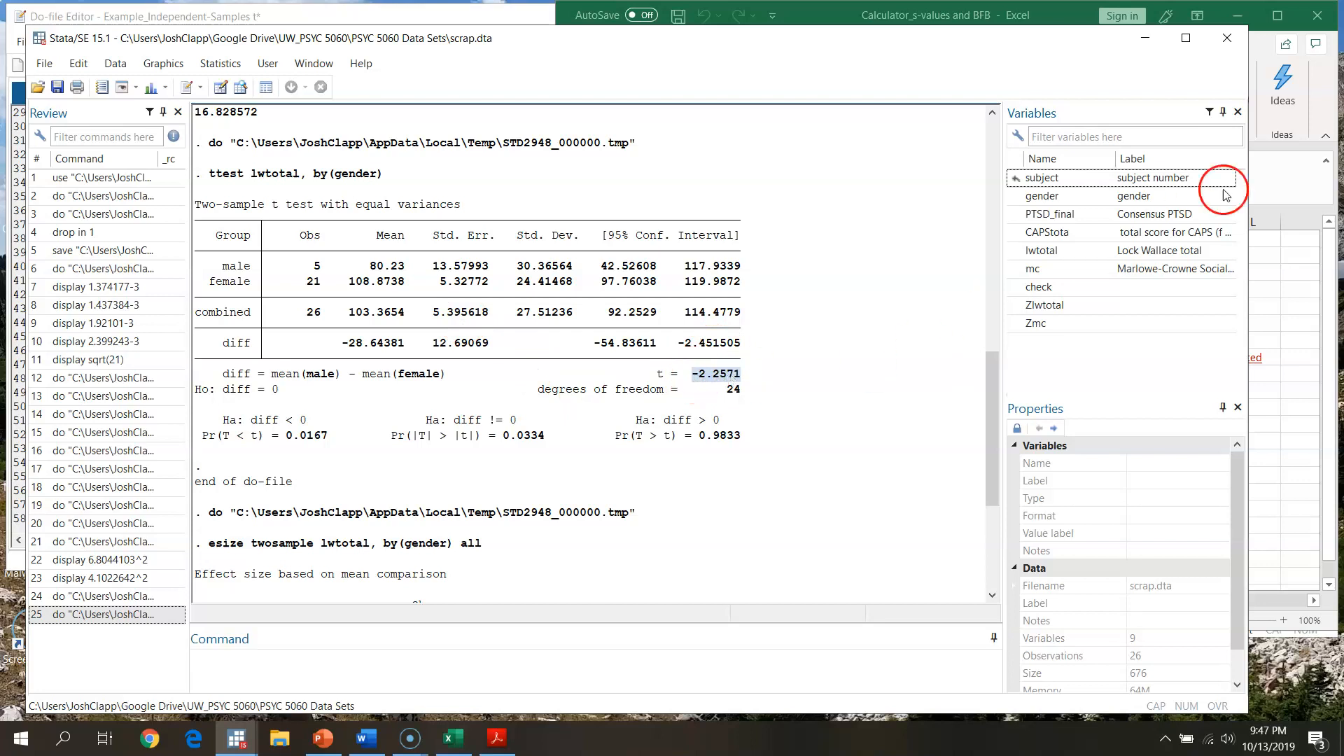
pyautogui.click(1323, 80)
pyautogui.write('-2.2571')
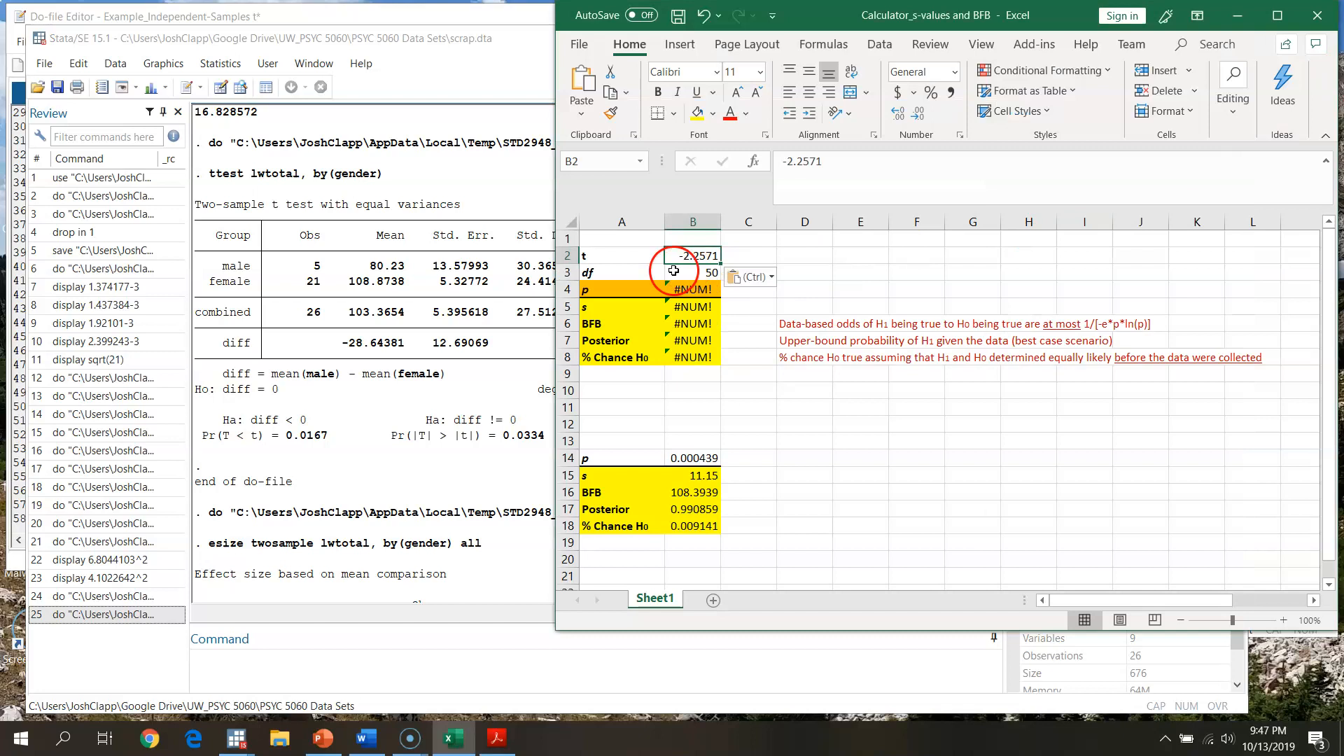
# Step: Check the degrees of freedom in the Stata t-test output and set df in cell B3 of the Excel calculator to 24
pyautogui.click(504, 65)
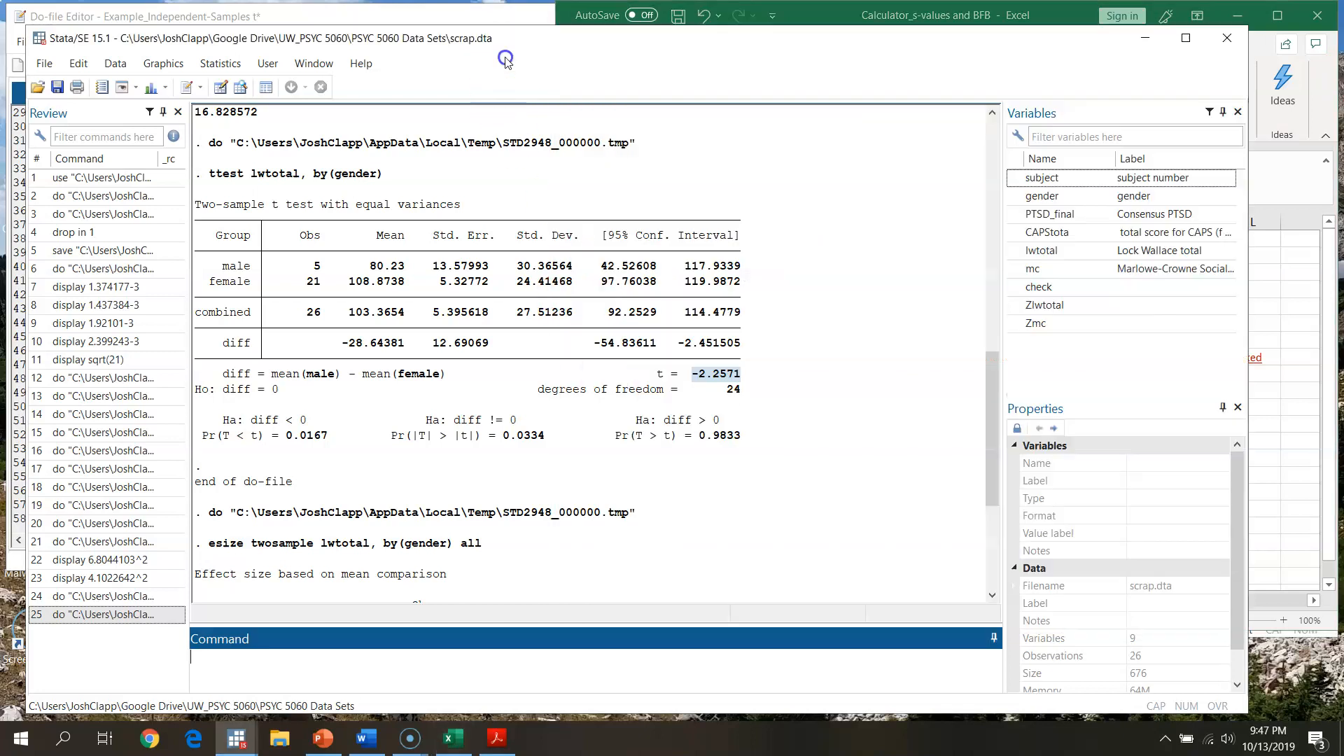
pyautogui.click(1320, 91)
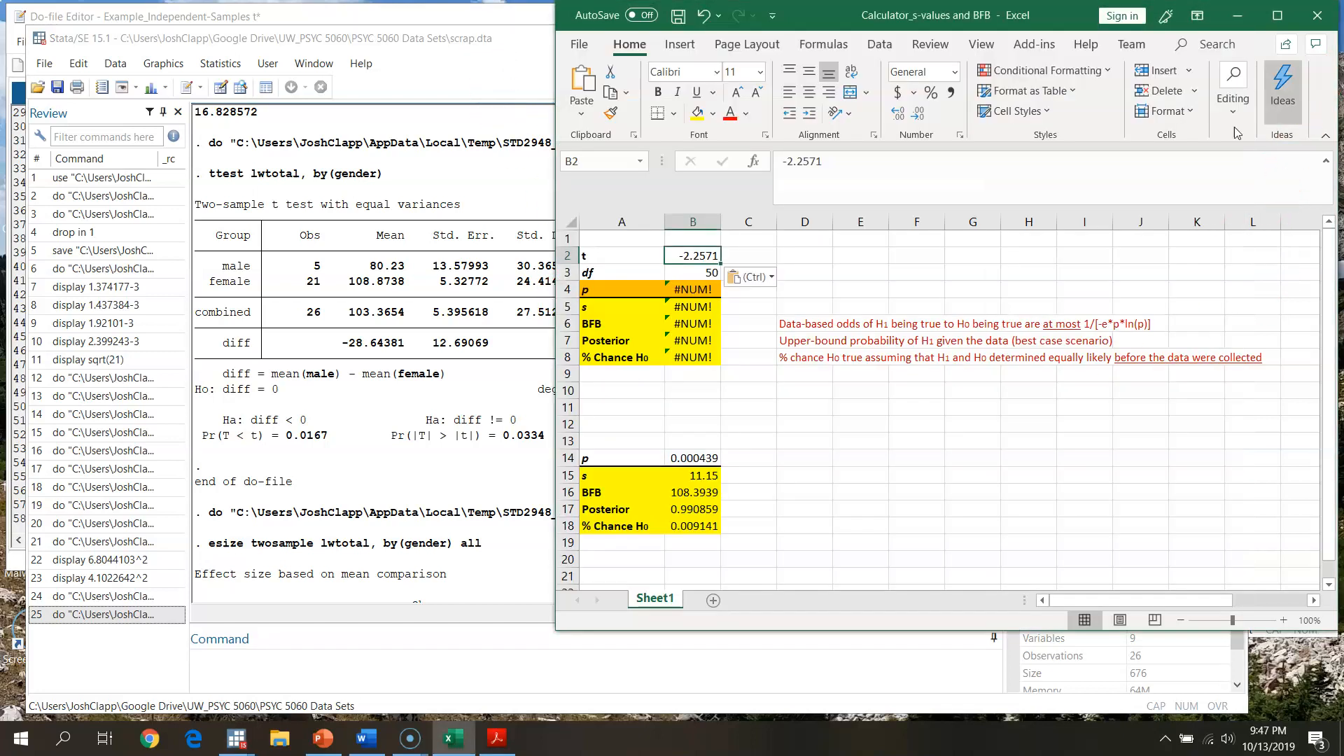
pyautogui.click(692, 274)
pyautogui.write('24')
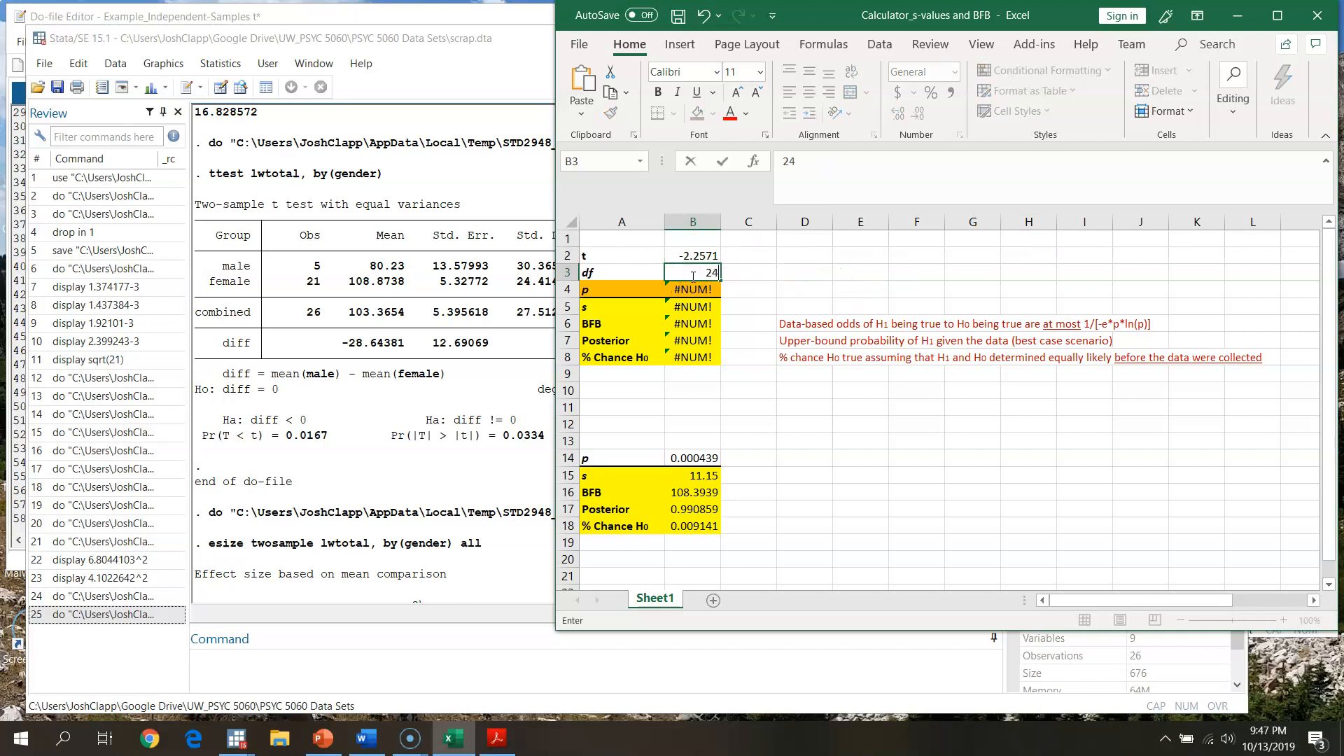
pyautogui.press('Return')
# Step: Change the t value in cell B2 to positive 2.2571 and return to the Stata output to compare the p-value
pyautogui.click(693, 257)
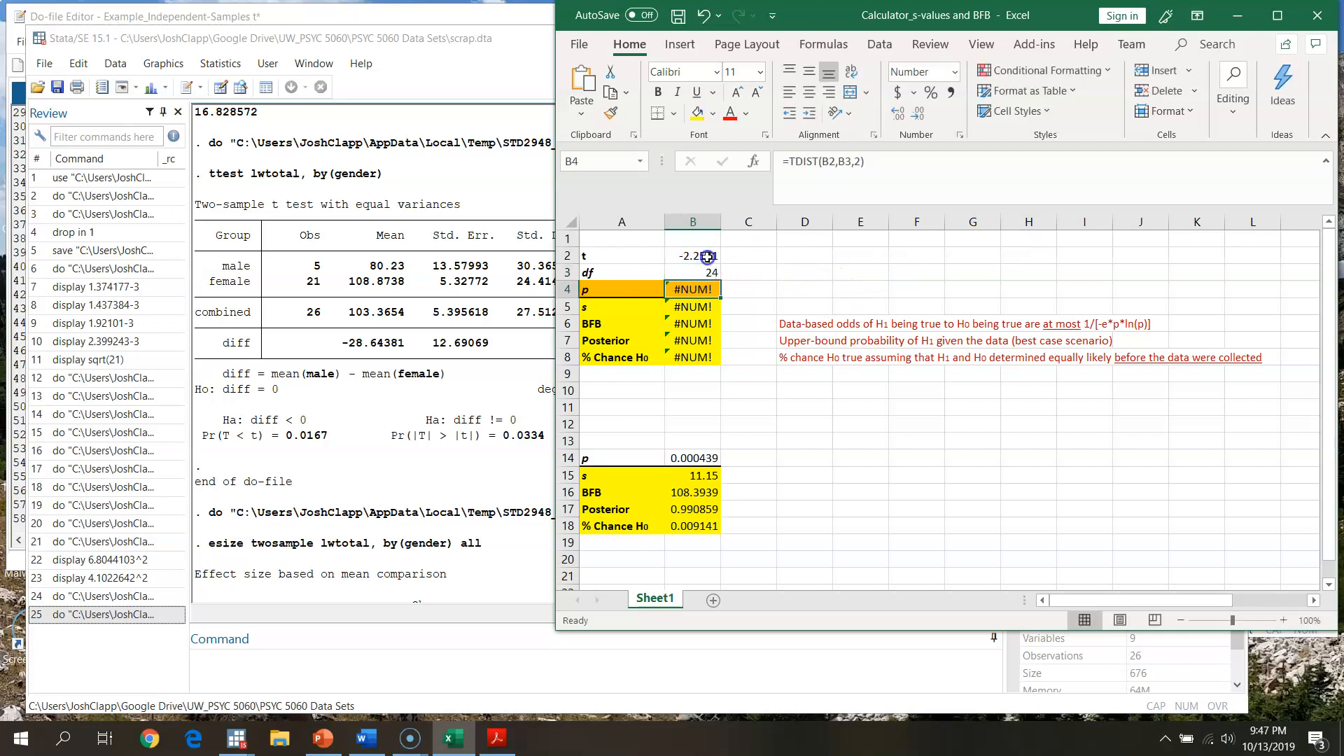
pyautogui.click(793, 162)
pyautogui.press('BackSpace')
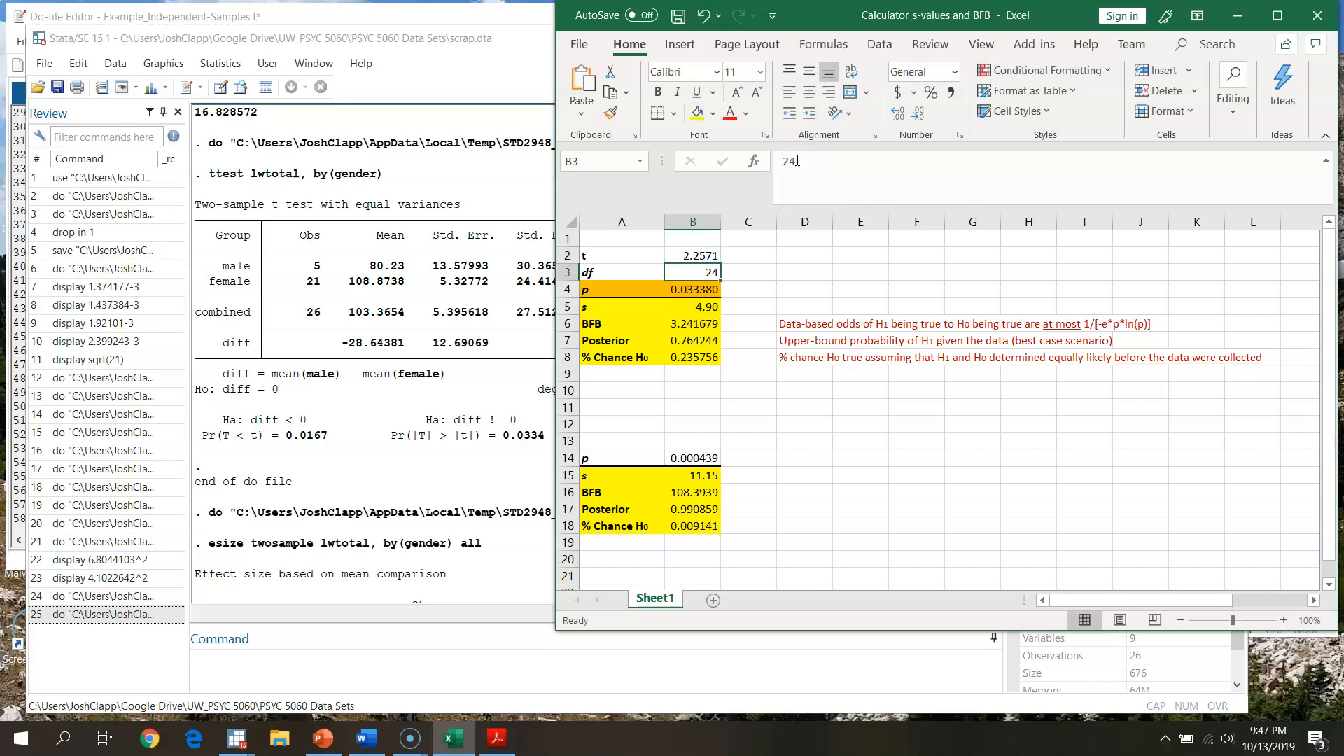
pyautogui.click(697, 258)
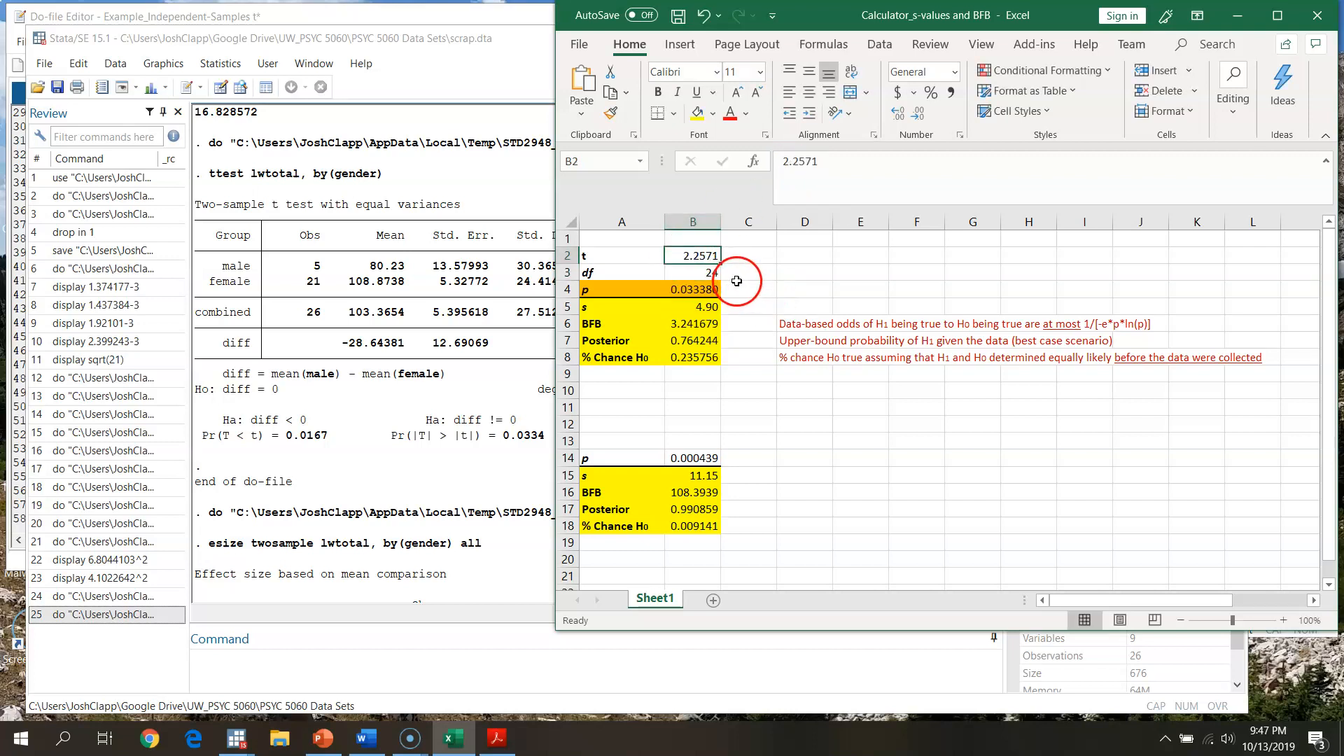
pyautogui.click(488, 51)
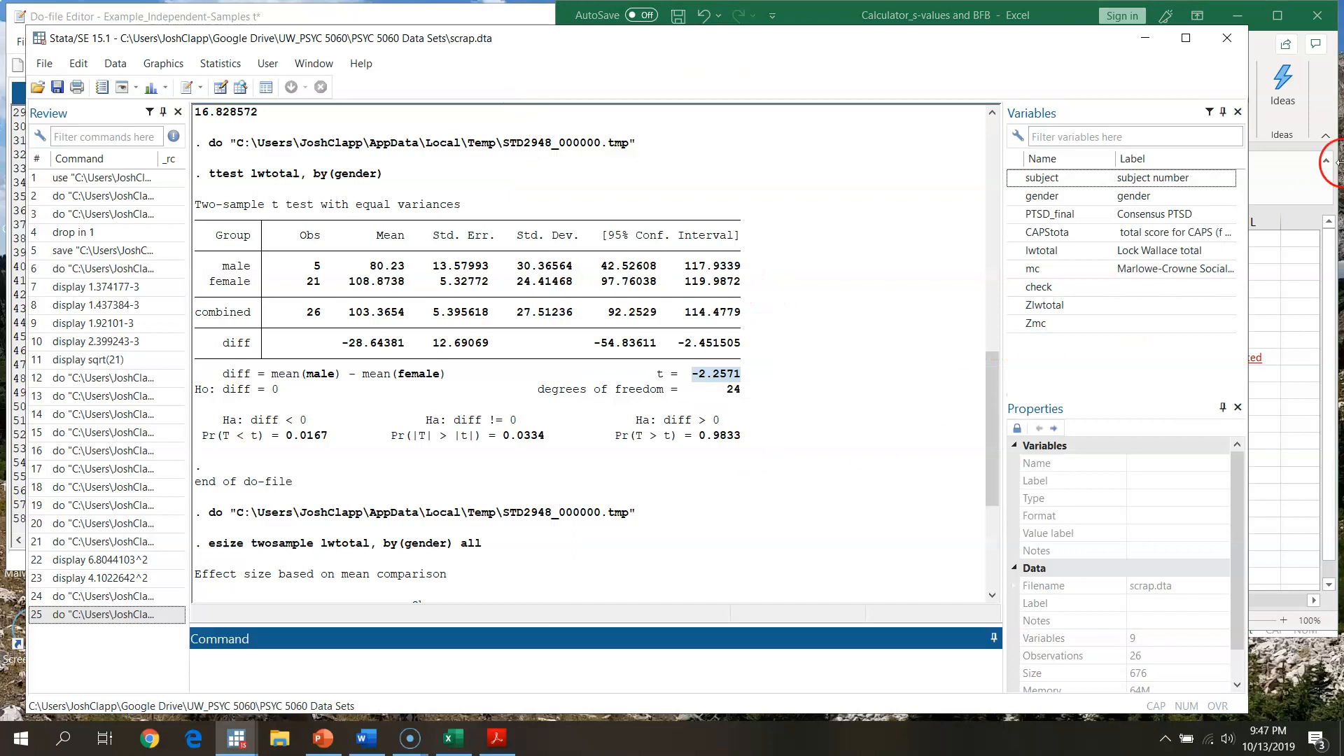
# Step: Examine the s-value in B5 and the Bayes factor bound in B6, with its explanatory note in D6, in the Excel calculator
pyautogui.click(1327, 98)
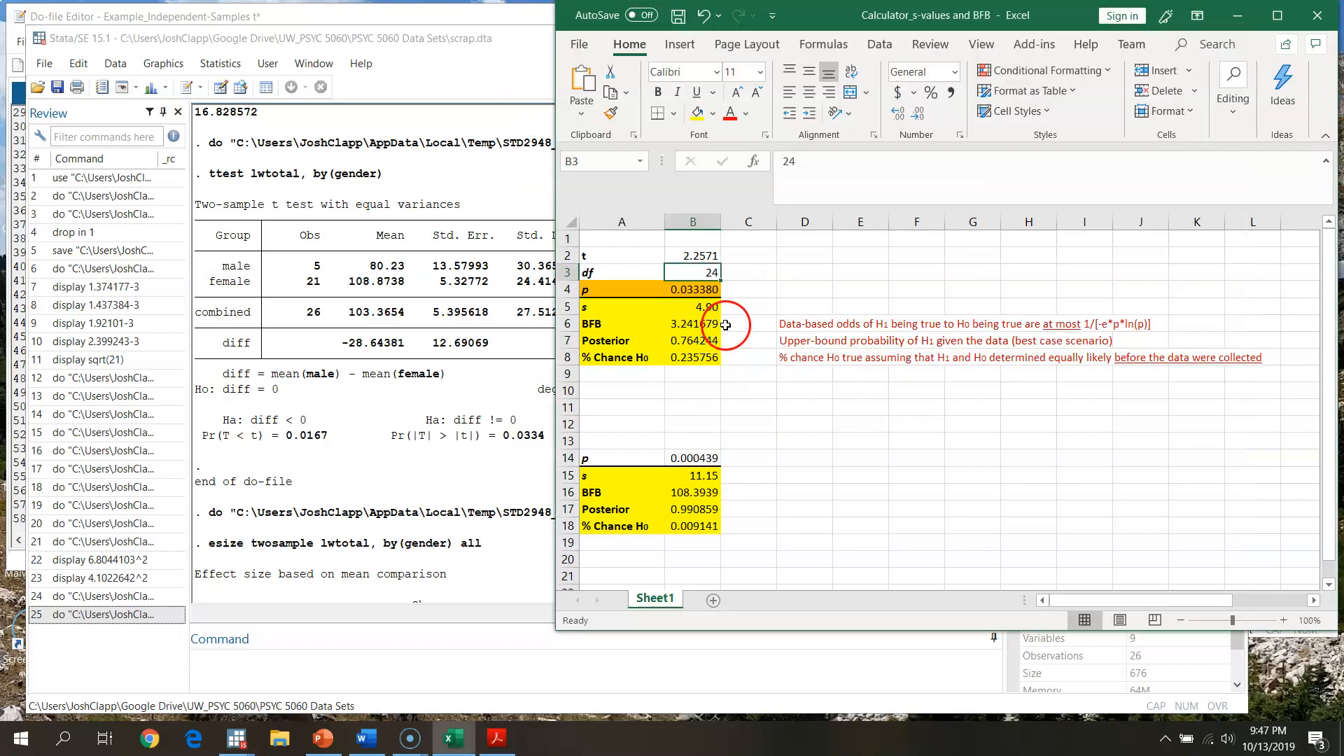
pyautogui.click(697, 307)
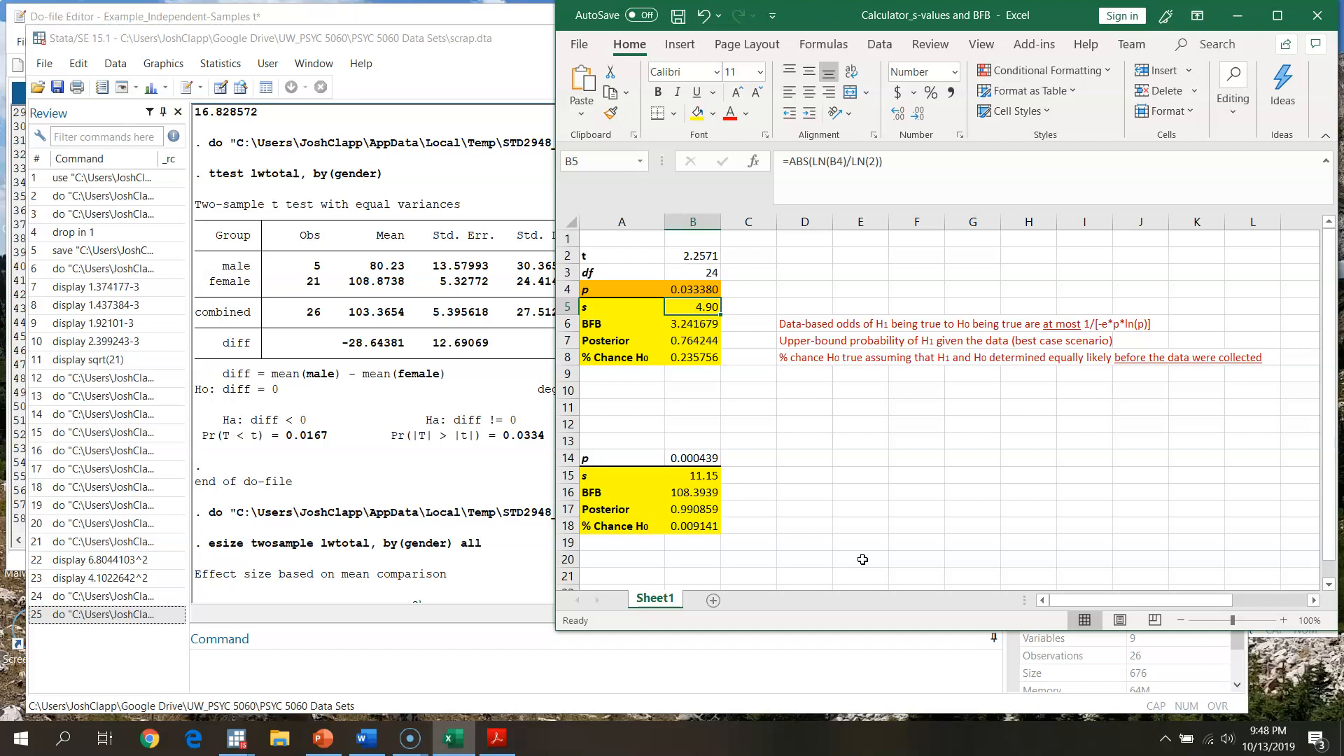
pyautogui.click(465, 74)
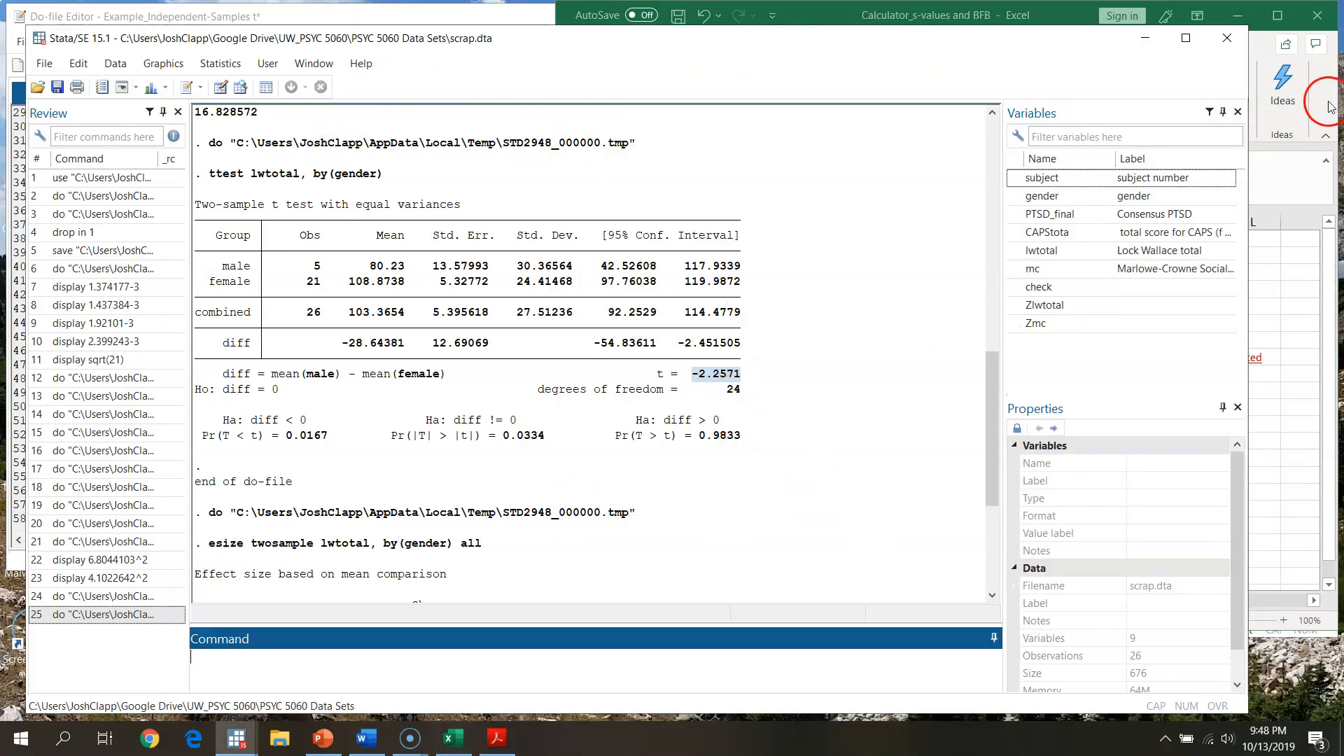
pyautogui.click(1292, 138)
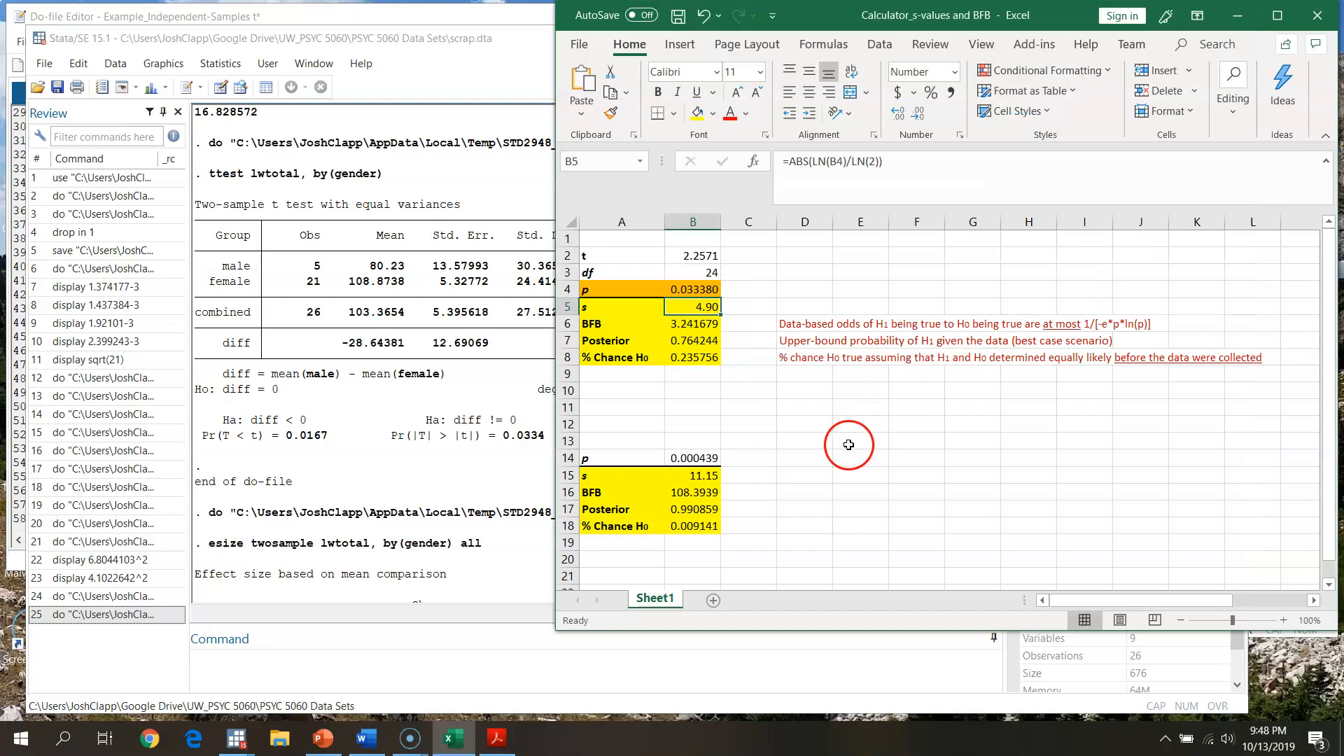
pyautogui.click(709, 324)
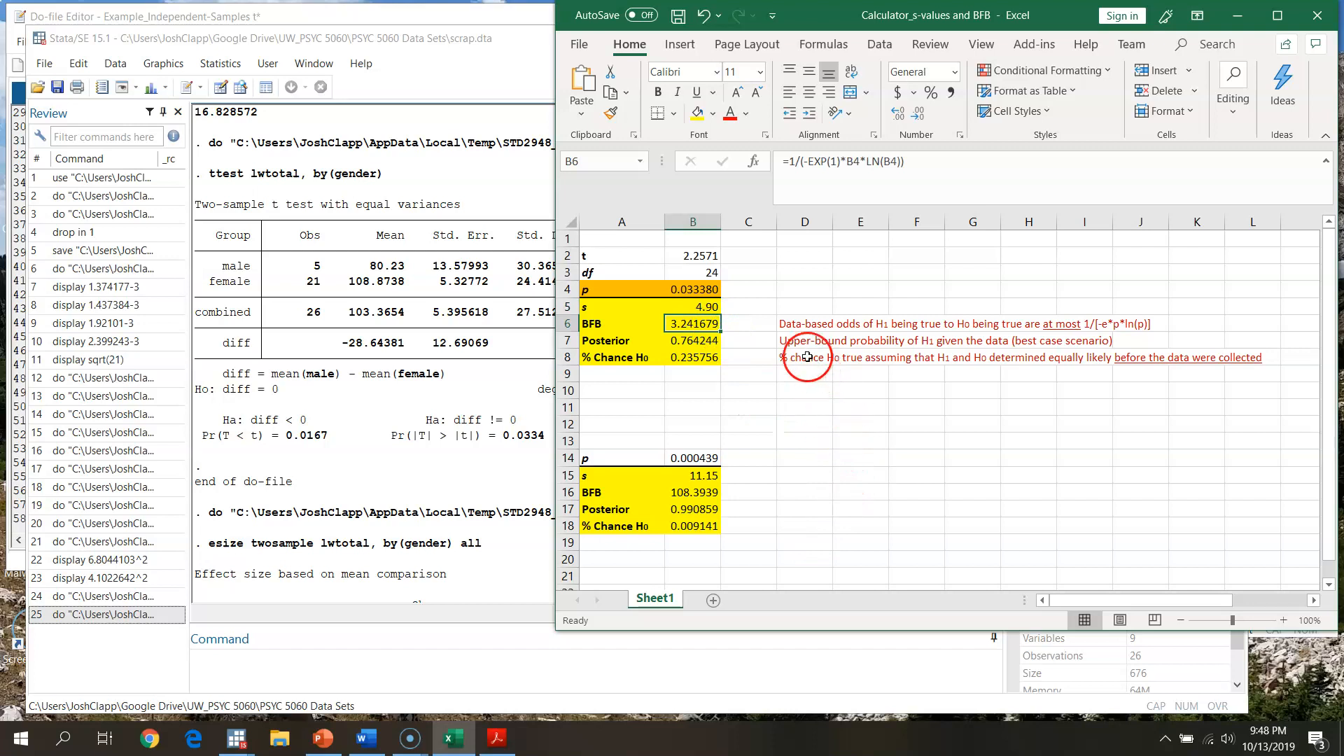
pyautogui.click(800, 324)
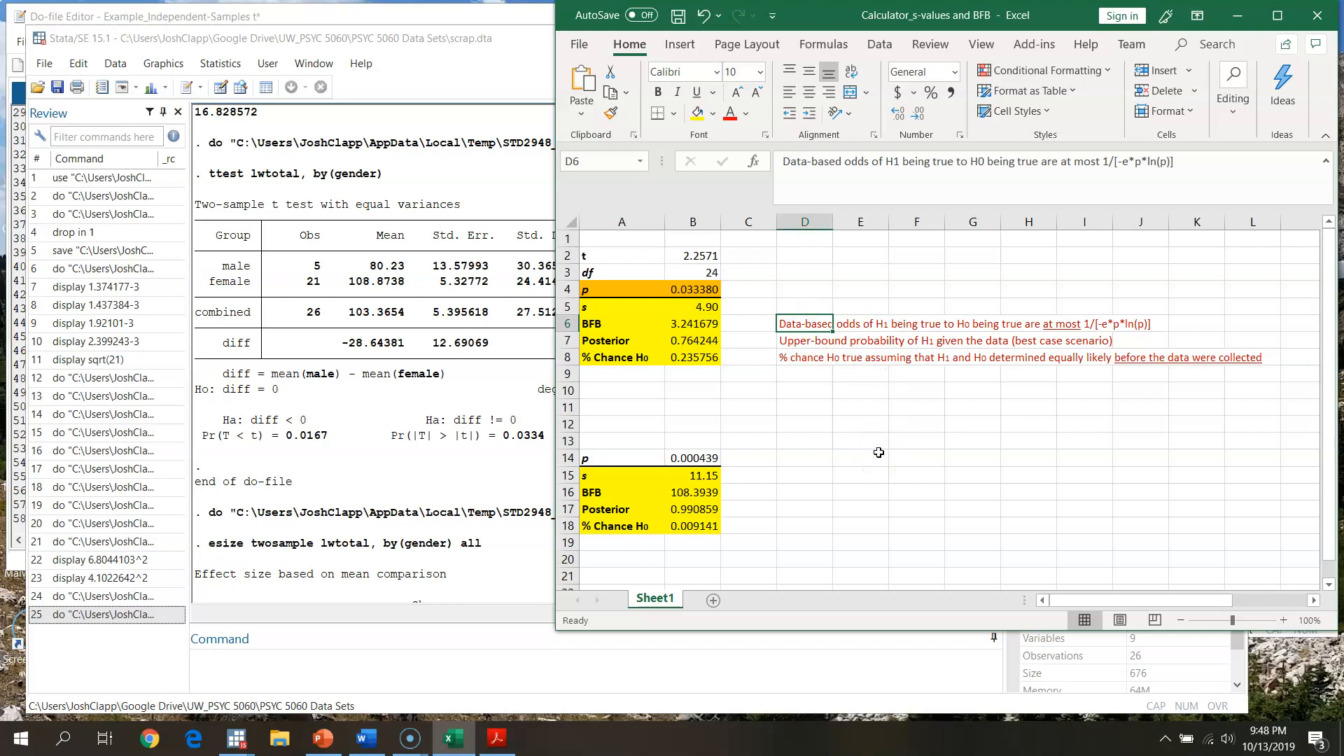
pyautogui.click(707, 324)
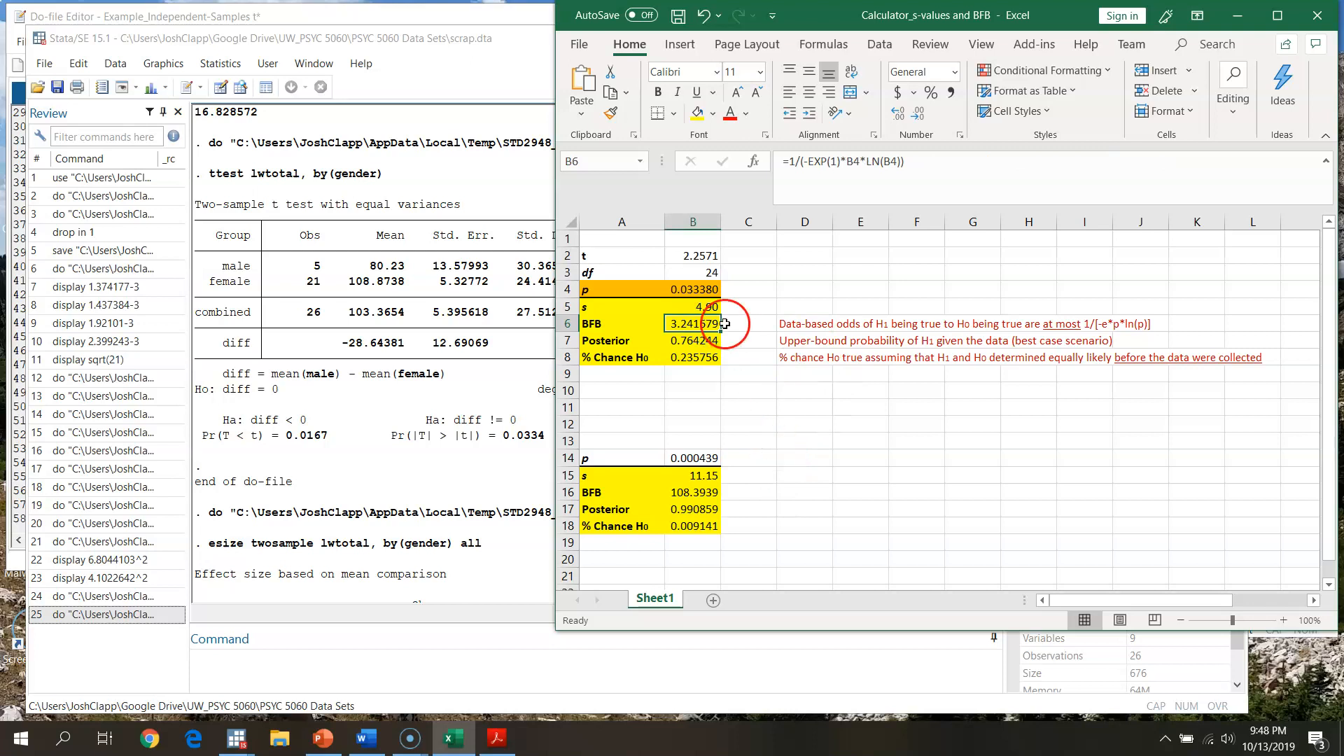
# Step: Review the lwtotal Hedges' g estimate and the confidence interval of the mean difference in the Stata output
pyautogui.click(536, 75)
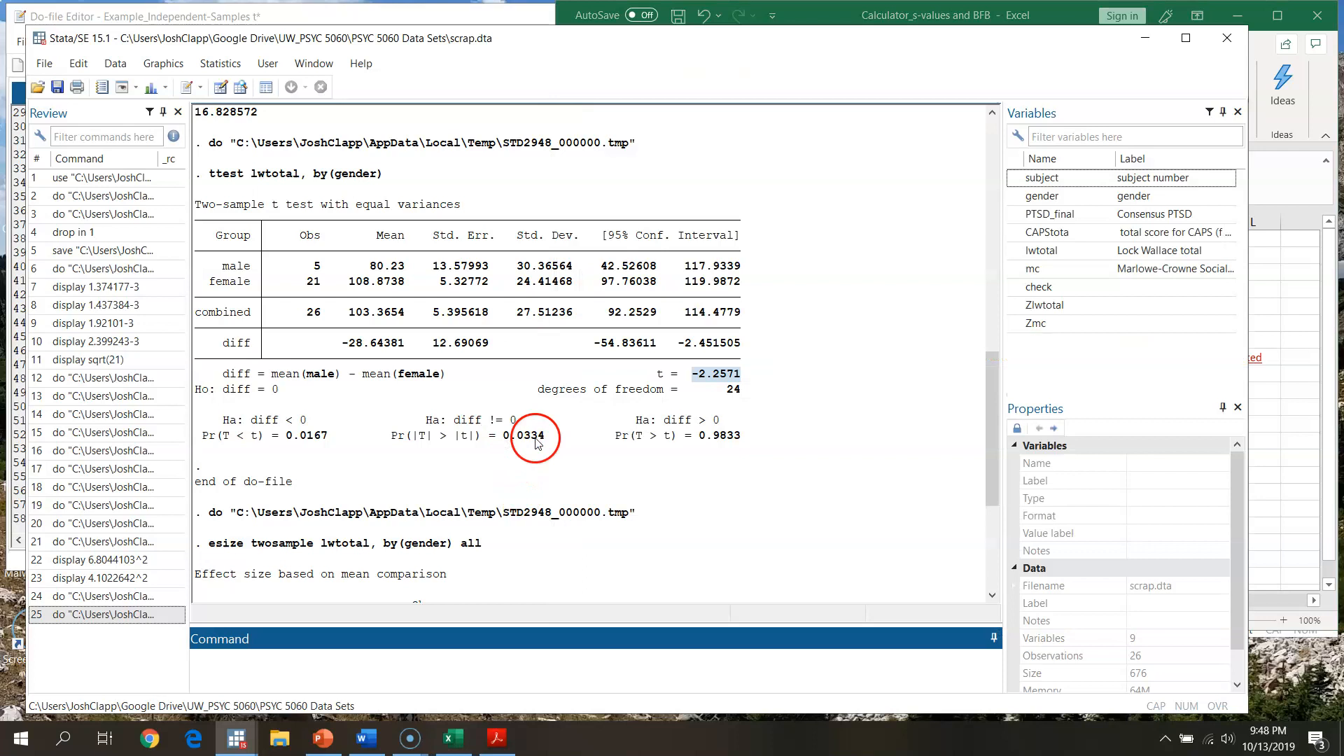
pyautogui.scroll(-5, 547, 519)
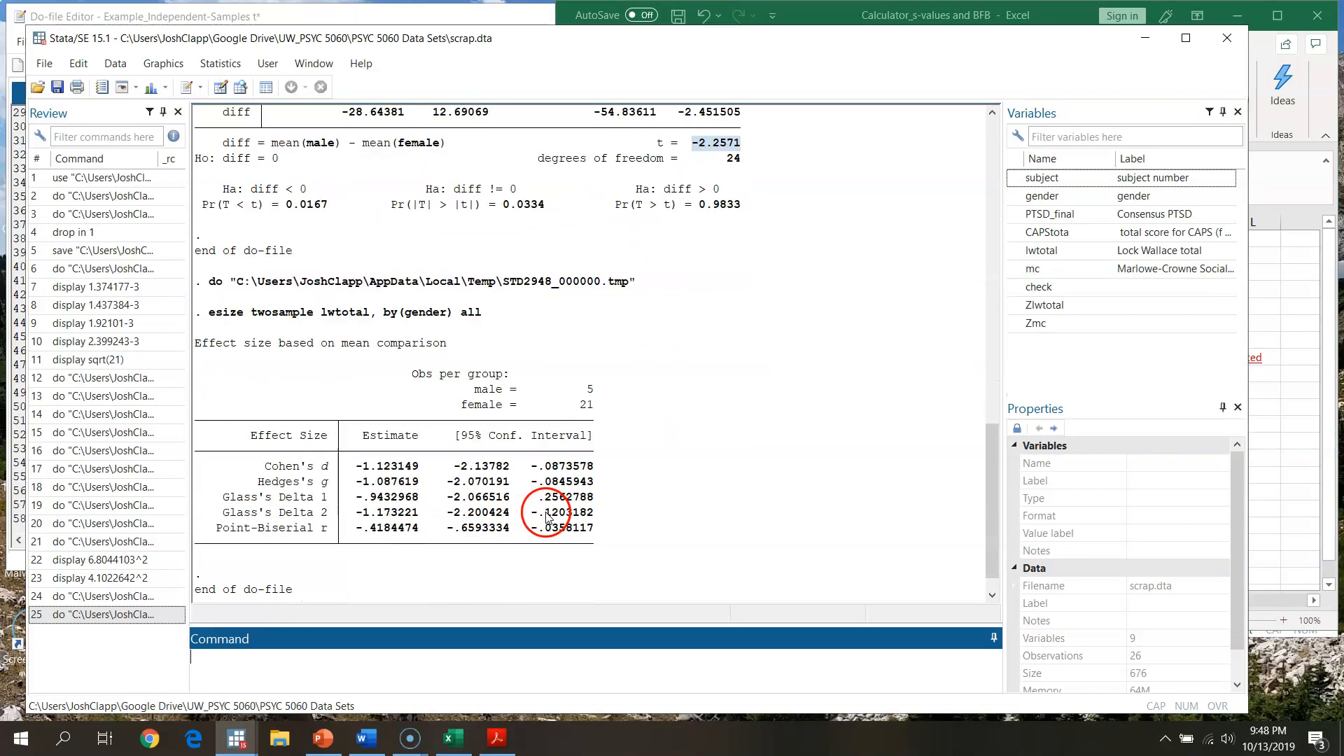
pyautogui.moveTo(356, 482); pyautogui.dragTo(414, 486)
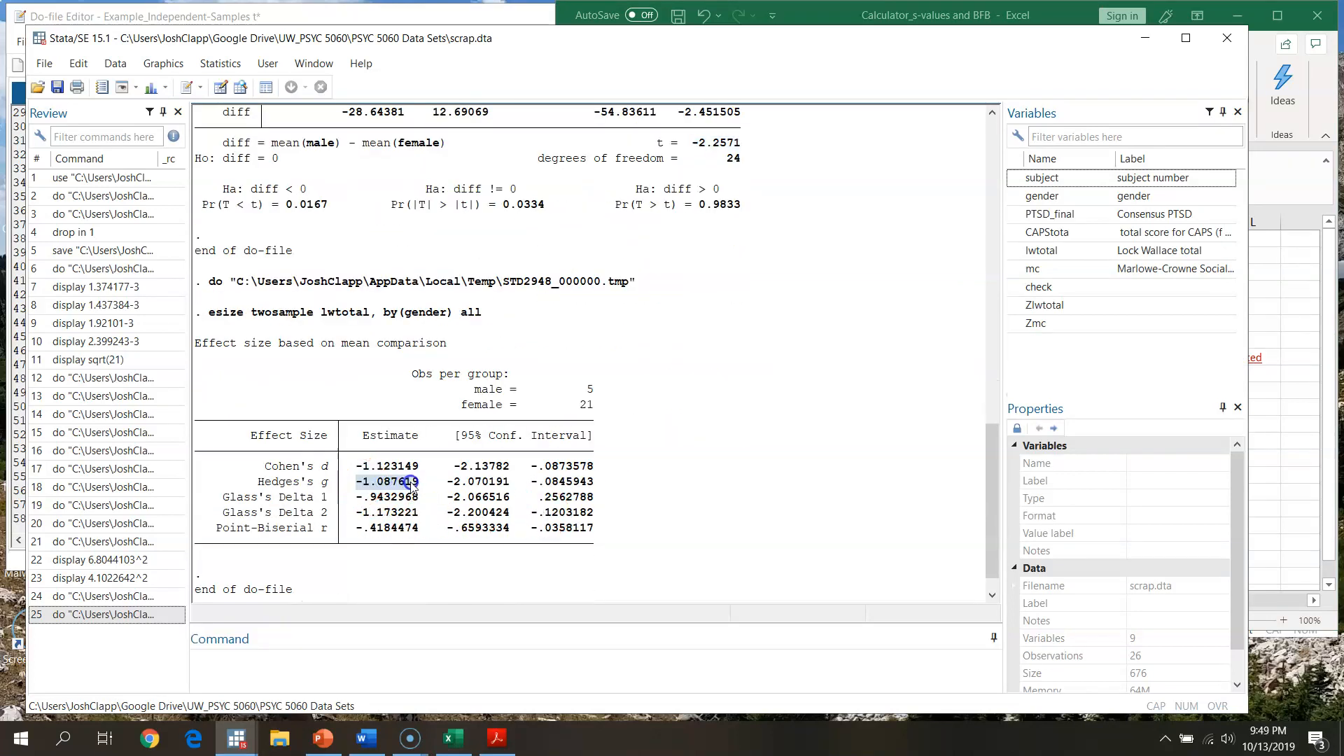
pyautogui.scroll(3, 737, 527)
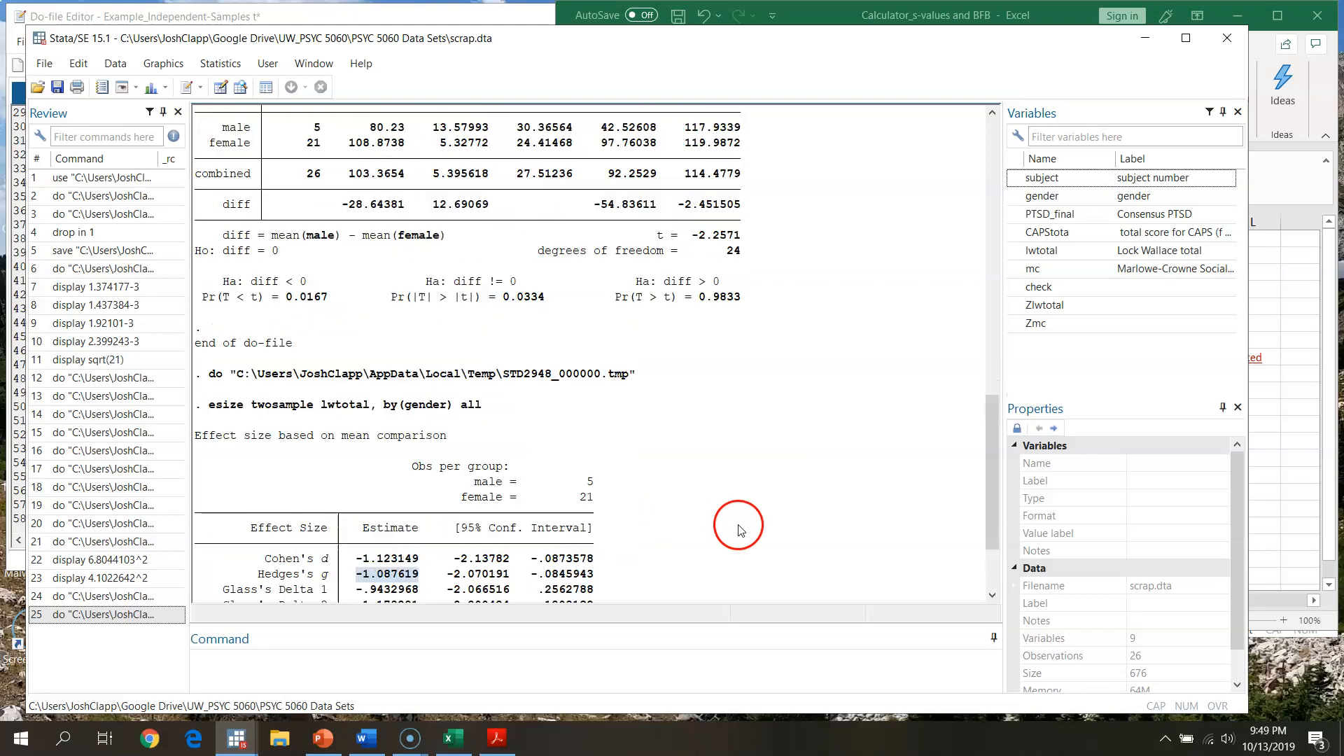
pyautogui.scroll(2, 736, 527)
pyautogui.moveTo(729, 528)
pyautogui.mouseDown()
pyautogui.moveTo(762, 526)
pyautogui.moveTo(742, 510)
pyautogui.mouseUp()
pyautogui.moveTo(992, 408); pyautogui.dragTo(997, 399)
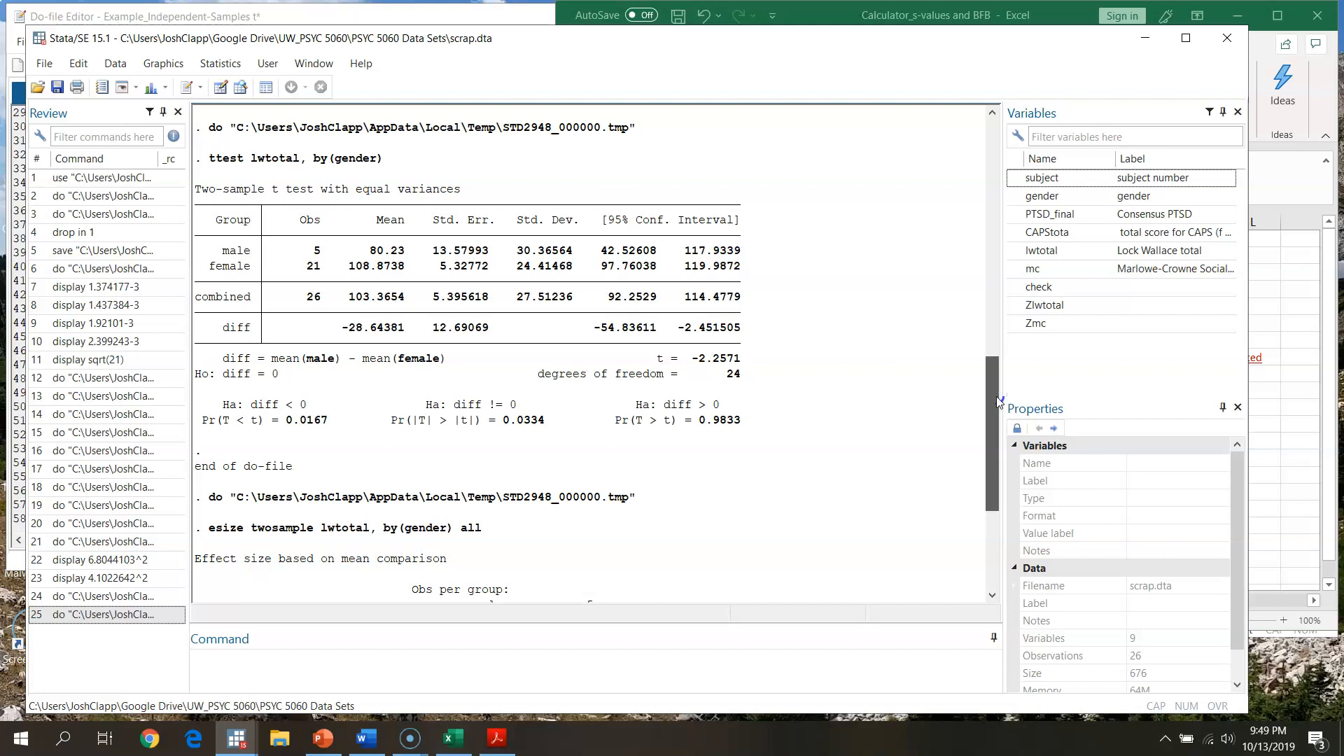
pyautogui.moveTo(998, 400)
pyautogui.mouseDown()
pyautogui.moveTo(991, 430)
pyautogui.moveTo(990, 399)
pyautogui.mouseUp()
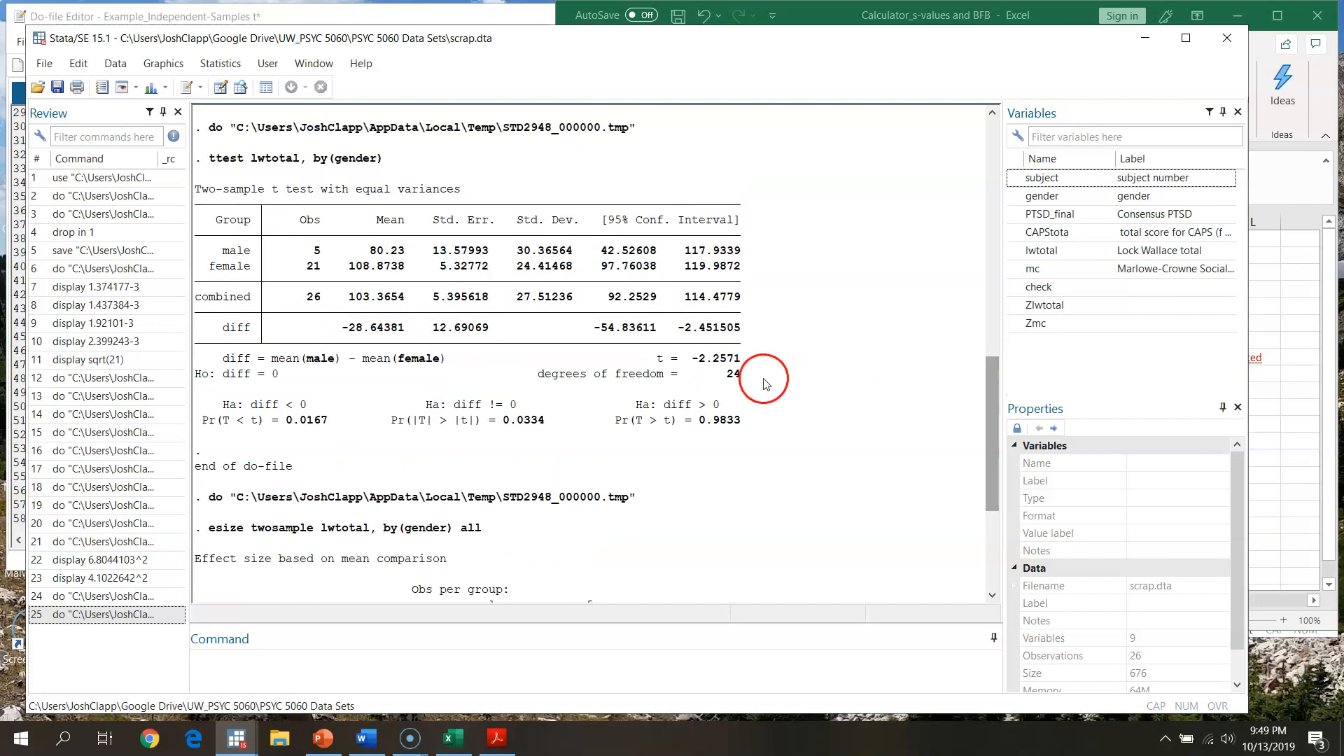
pyautogui.moveTo(595, 331); pyautogui.dragTo(734, 329)
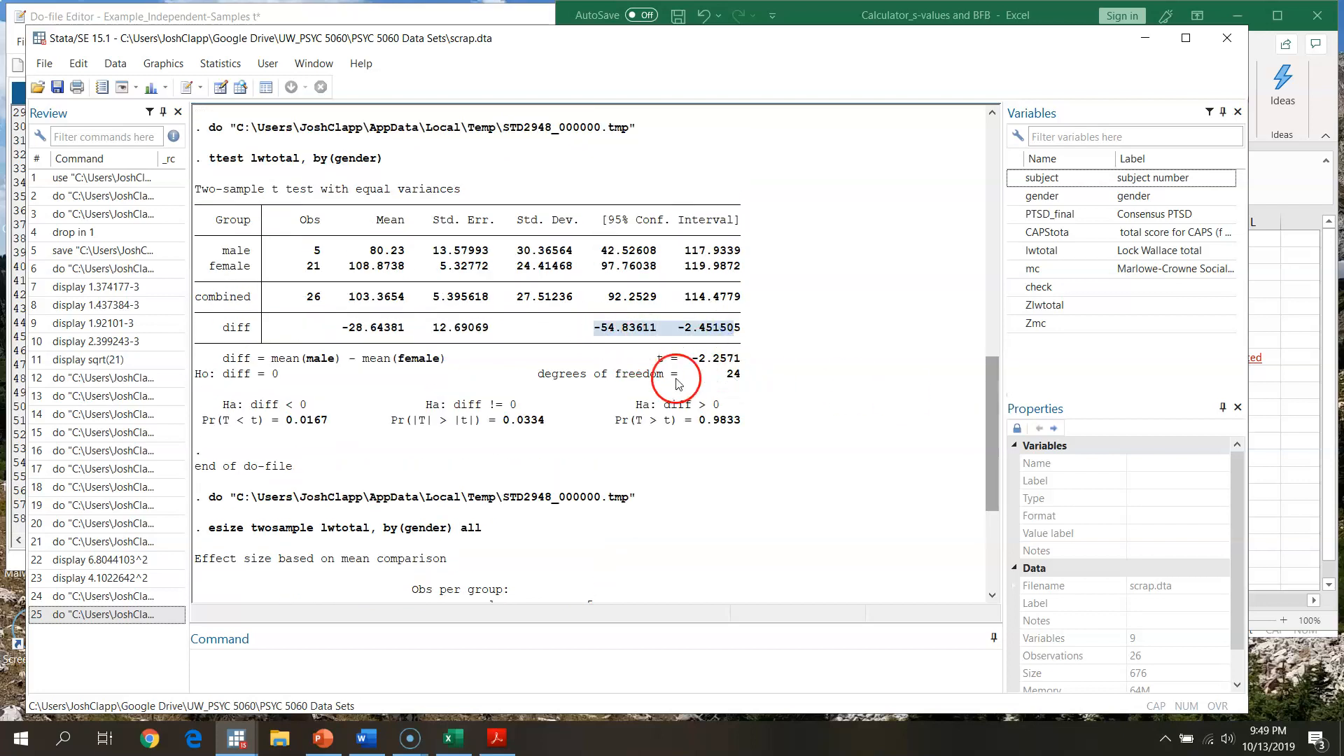
pyautogui.scroll(-4, 560, 476)
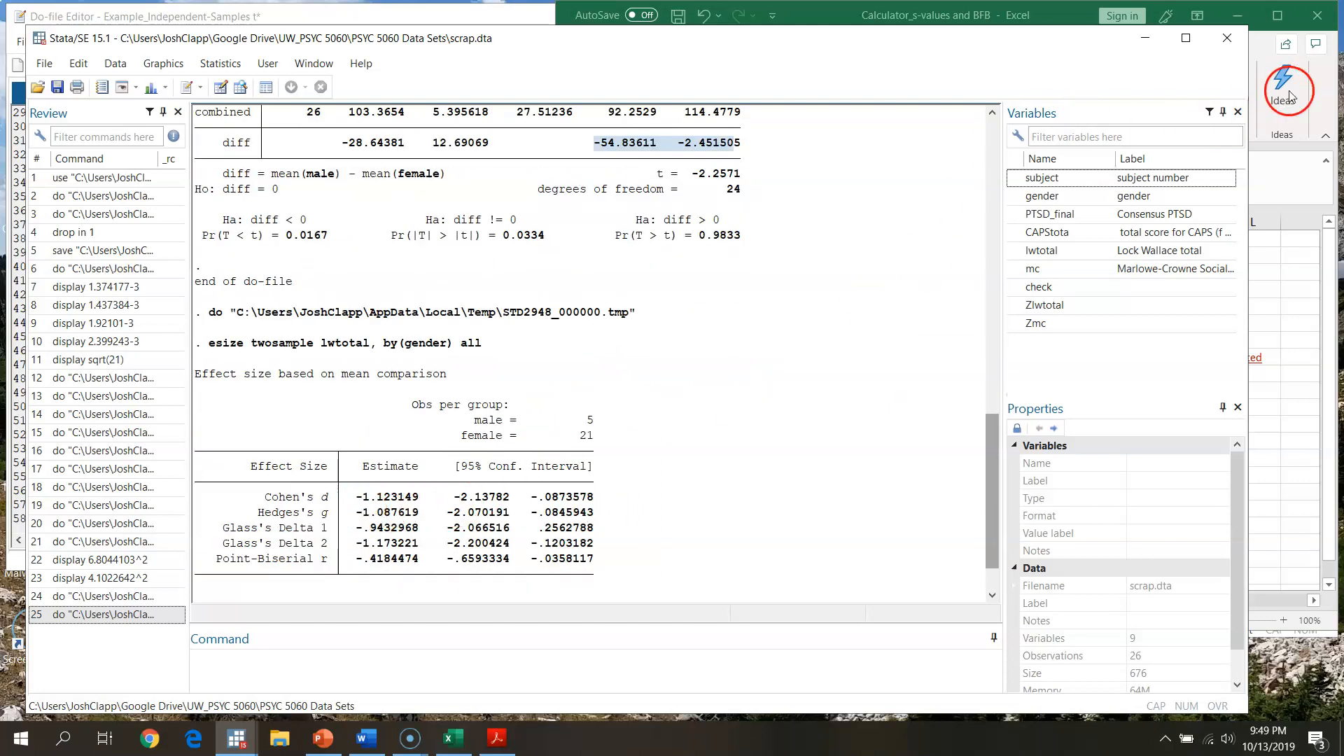
# Step: Return to the Excel calculator and re-examine the lwtotal s-value and Bayes factor bound
pyautogui.click(1324, 105)
pyautogui.click(702, 306)
pyautogui.click(705, 325)
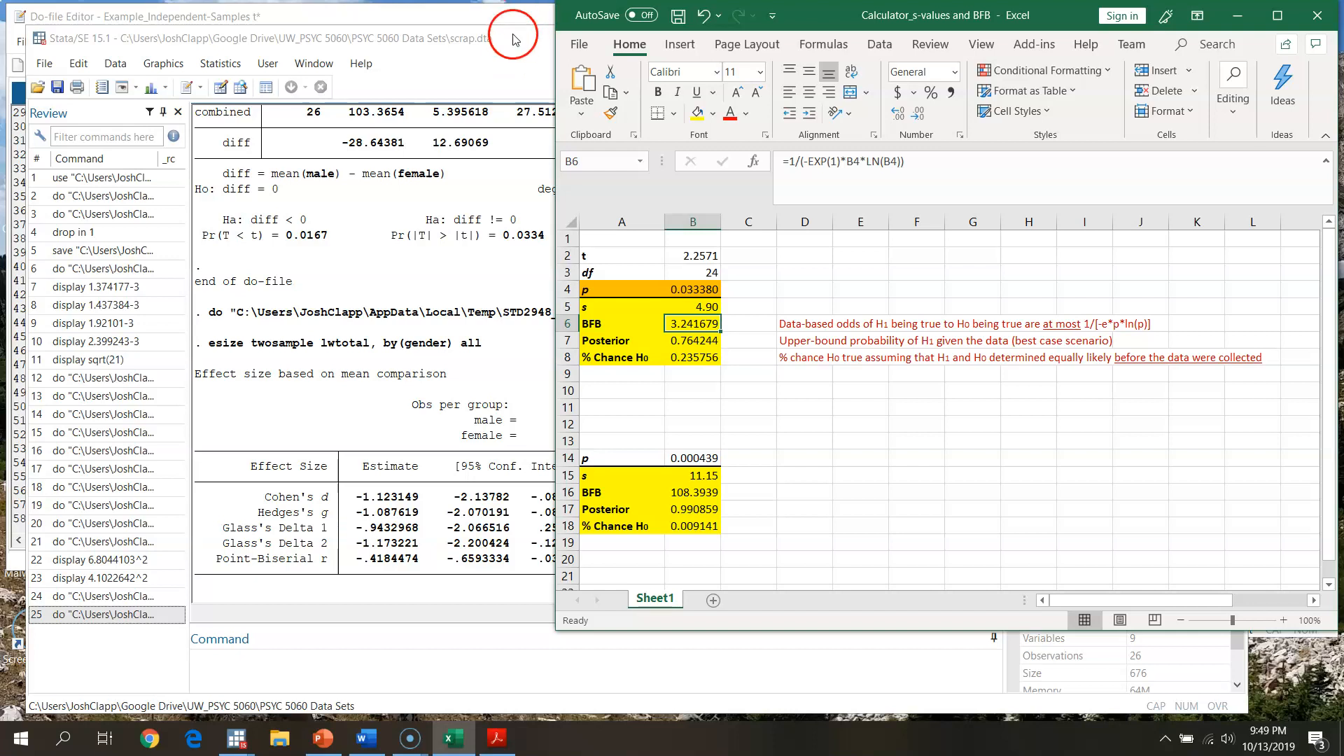
# Step: Run the robust variance-equality test for mc by gender from the Stata do-file and show its output
pyautogui.click(487, 20)
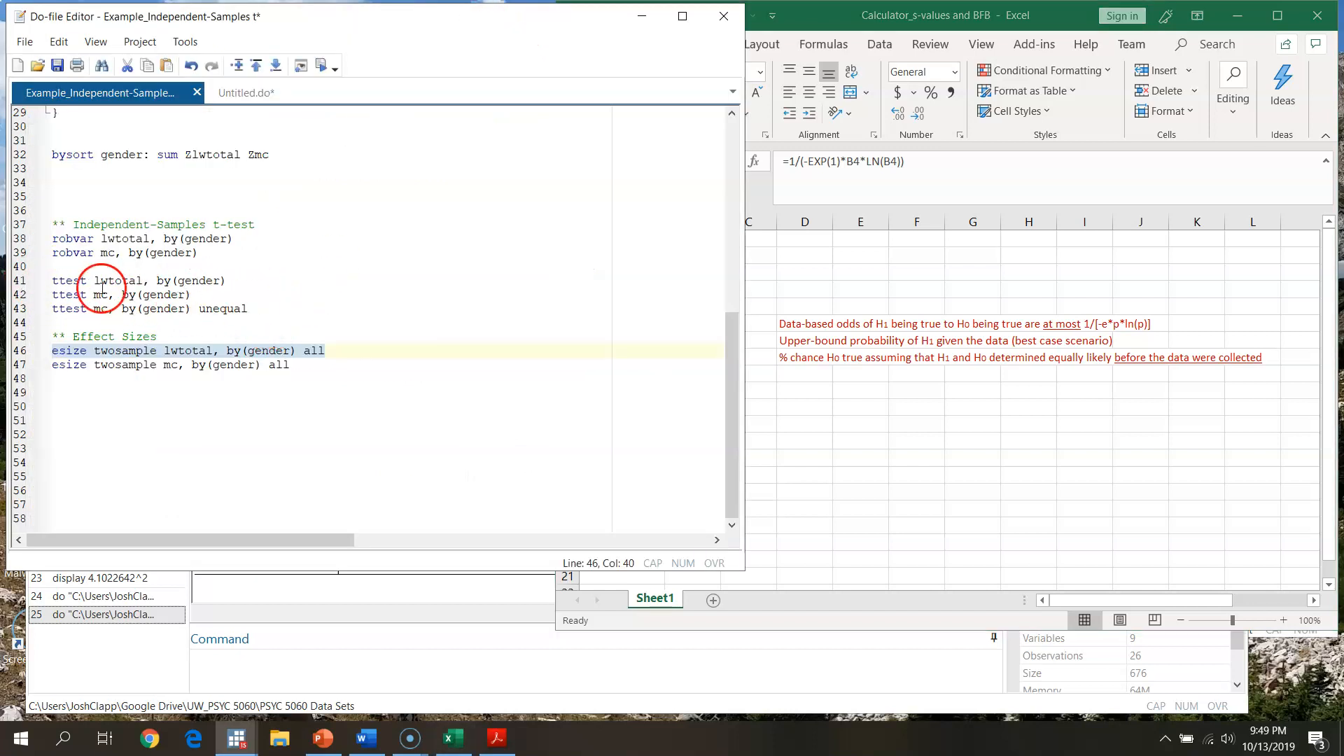
pyautogui.click(21, 253)
pyautogui.click(322, 65)
pyautogui.click(281, 607)
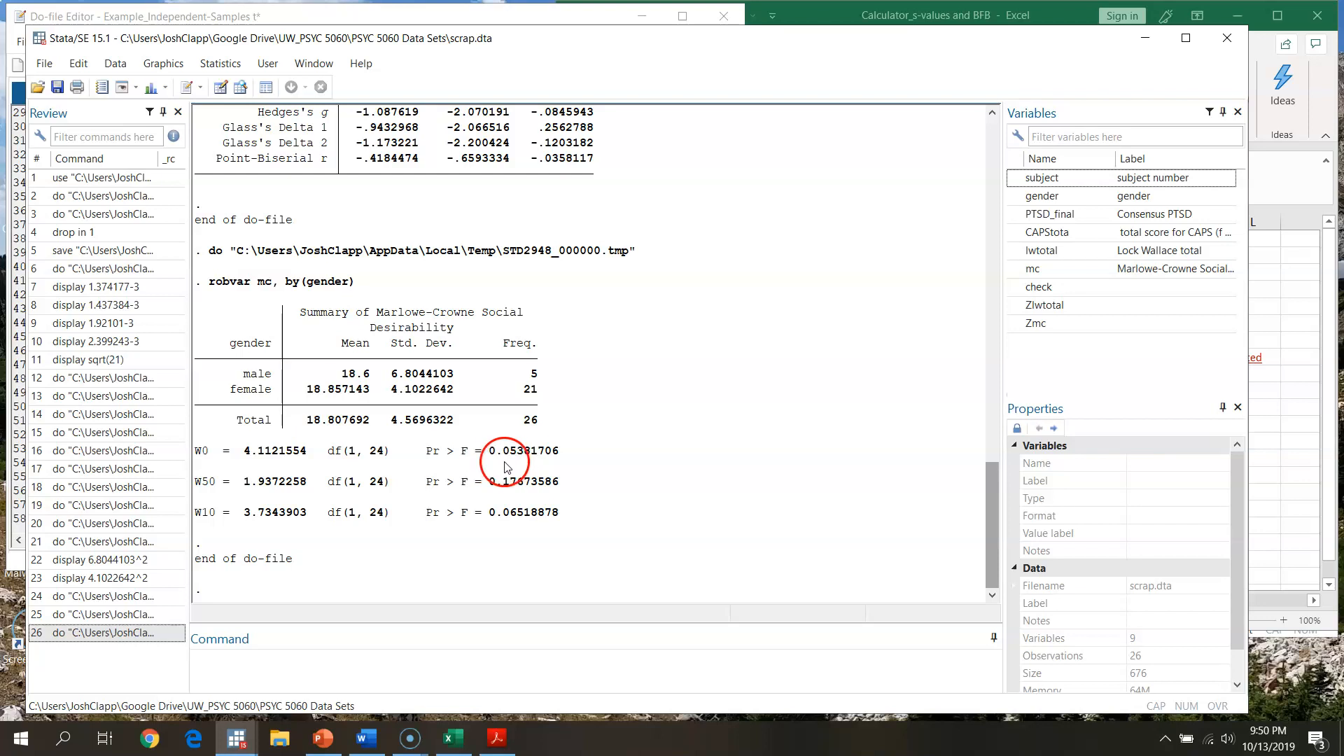
# Step: Run the equal-variances t-test, ttest mc, by(gender), from the do-file and bring up its output
pyautogui.click(490, 12)
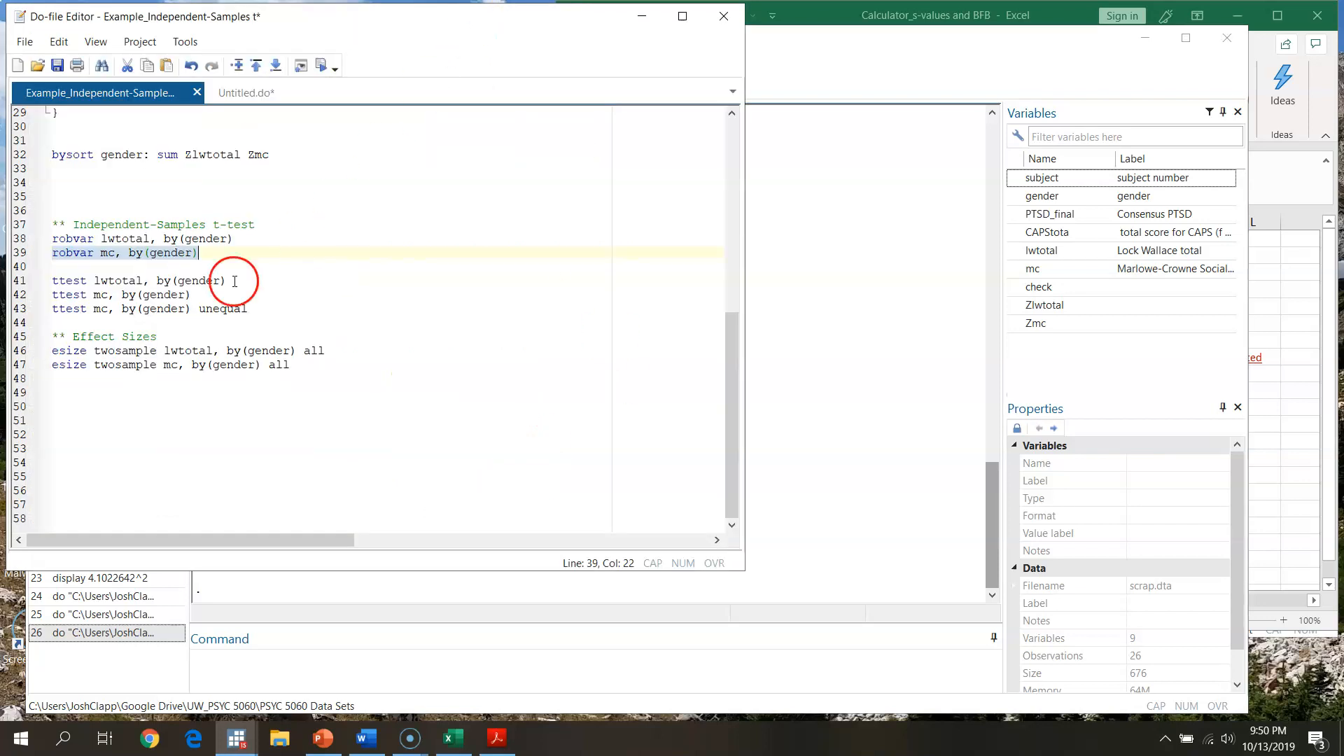
pyautogui.click(29, 295)
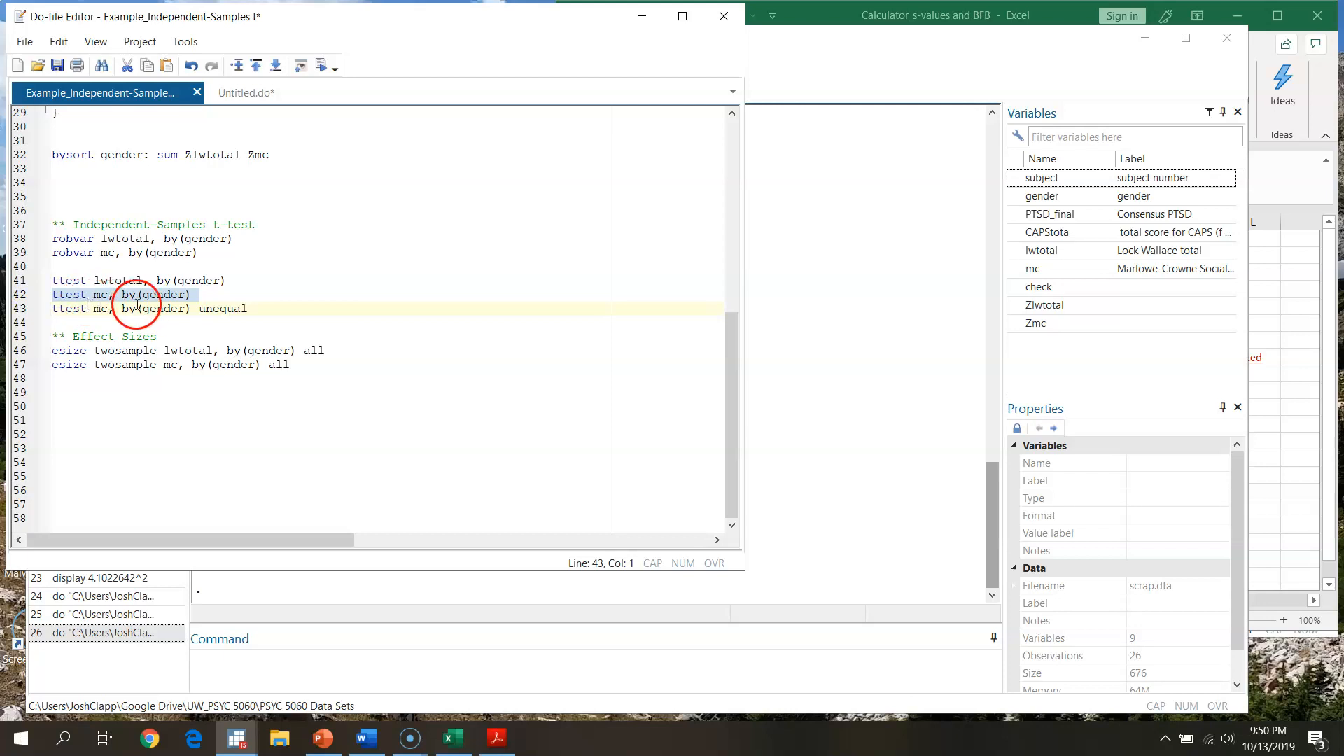
pyautogui.click(321, 65)
pyautogui.click(924, 77)
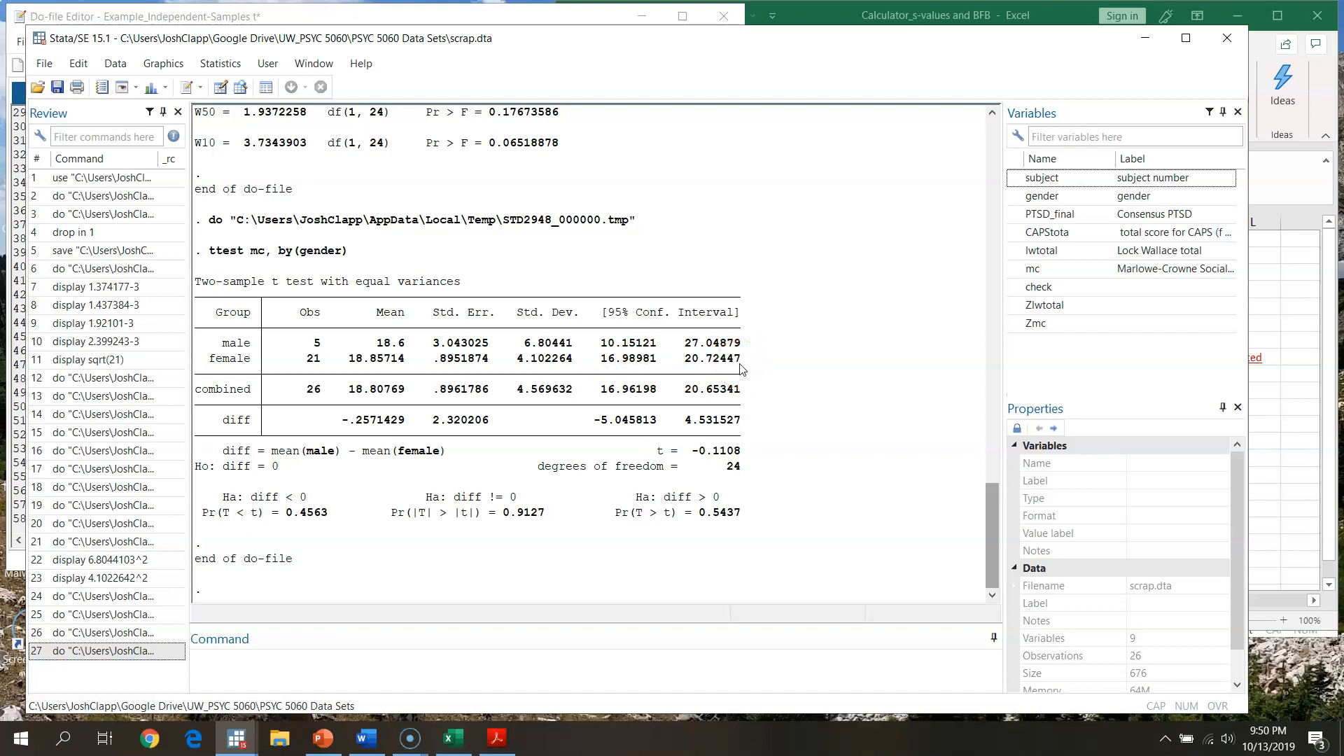
# Step: Review the mc t-test's combined row, mean difference, confidence interval, t statistic and two-tailed p-value
pyautogui.moveTo(307, 390); pyautogui.dragTo(736, 398)
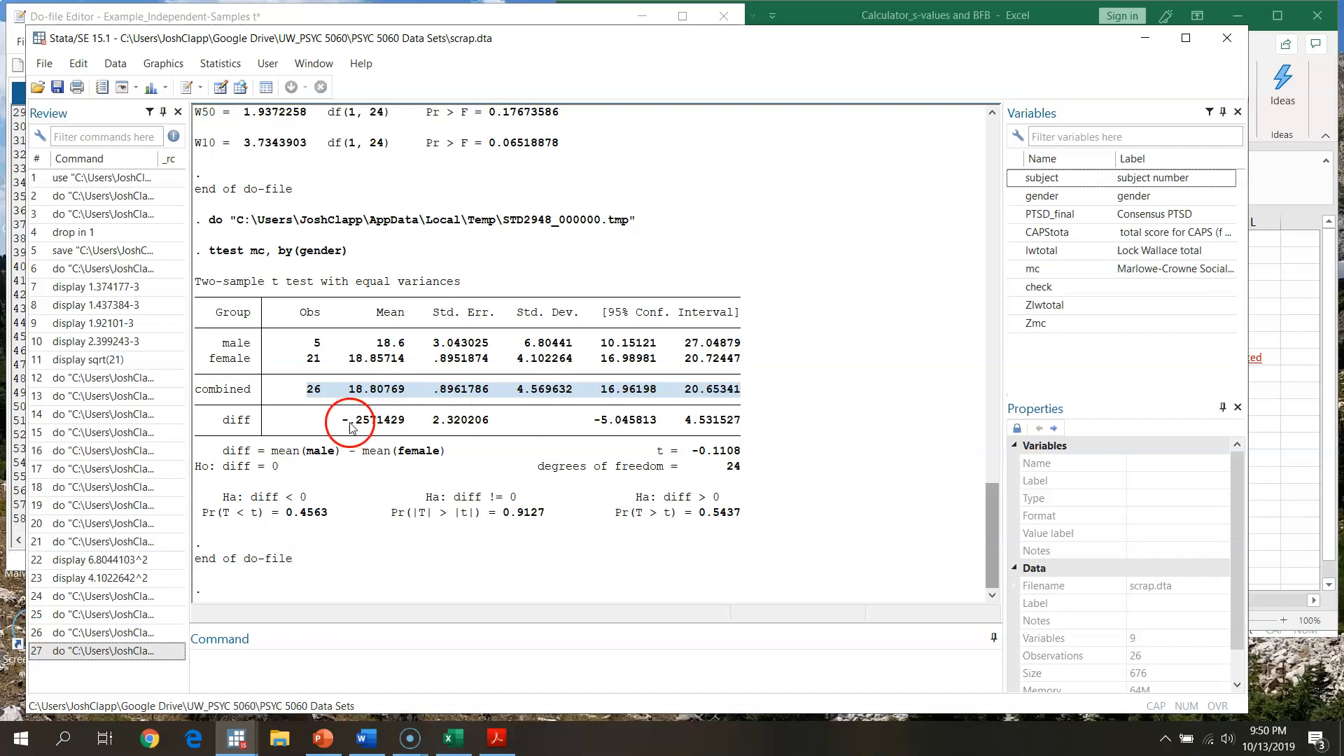
pyautogui.moveTo(349, 423); pyautogui.dragTo(397, 423)
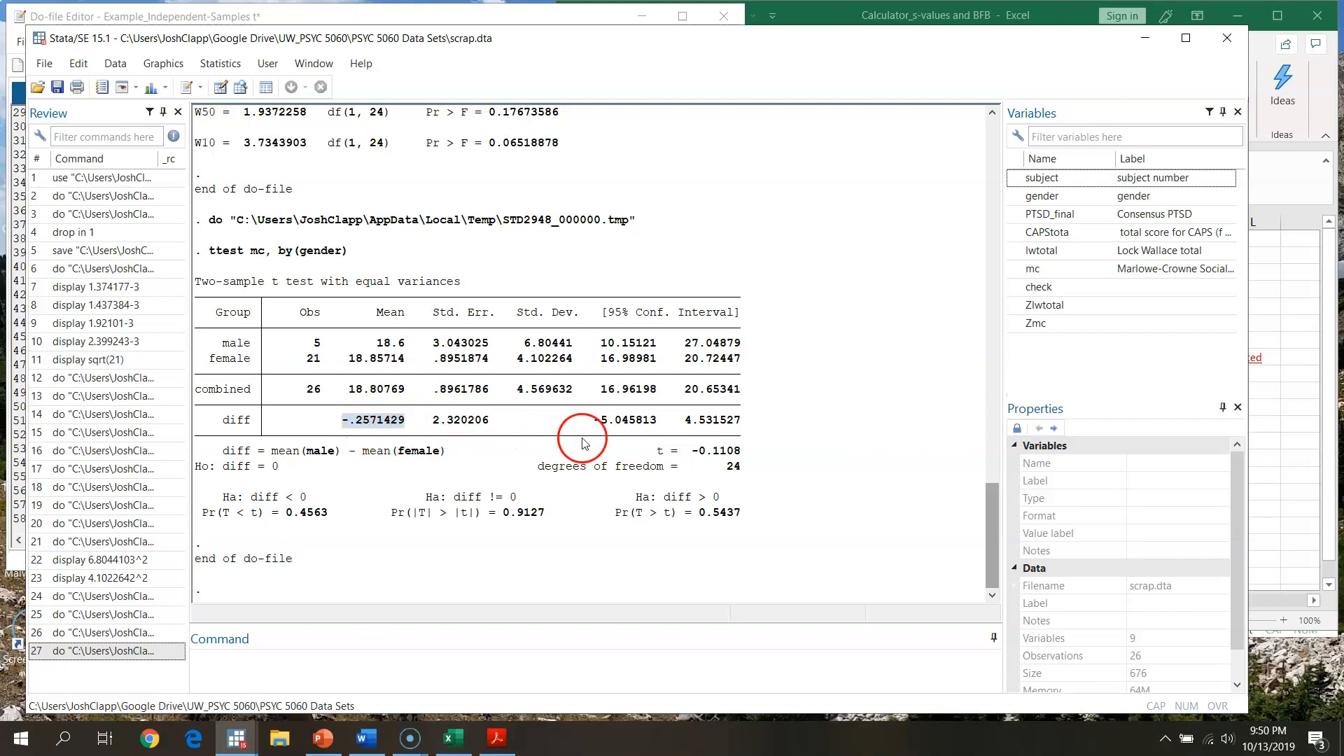
pyautogui.moveTo(595, 422); pyautogui.dragTo(741, 426)
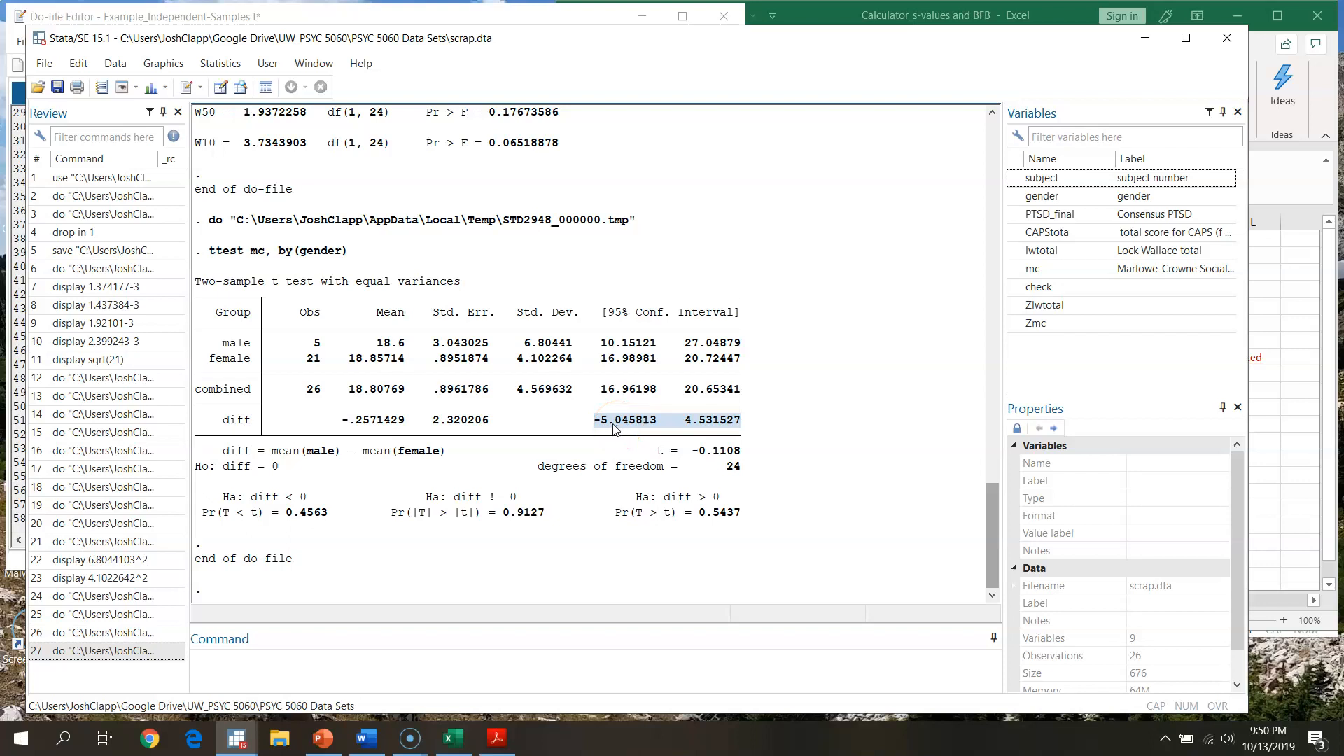
pyautogui.moveTo(599, 423); pyautogui.dragTo(736, 425)
pyautogui.moveTo(692, 451); pyautogui.dragTo(742, 451)
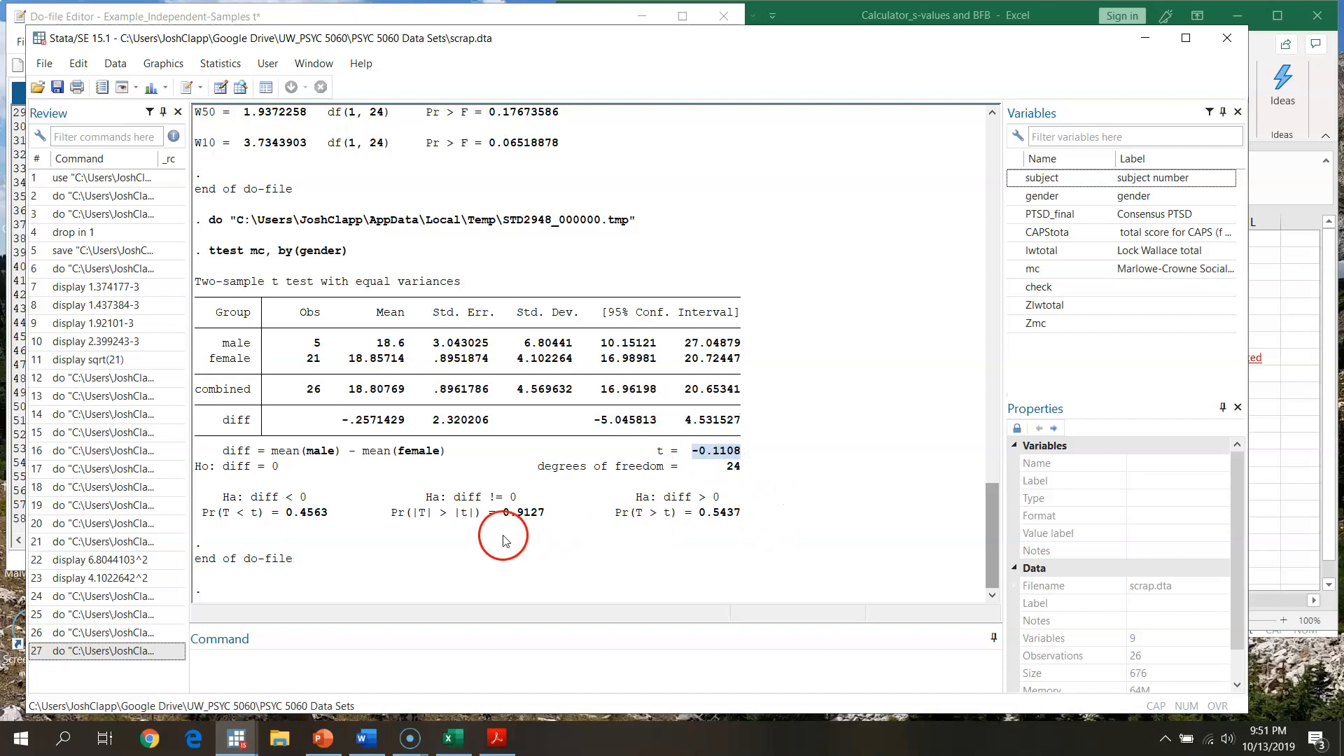
pyautogui.moveTo(516, 513); pyautogui.dragTo(545, 515)
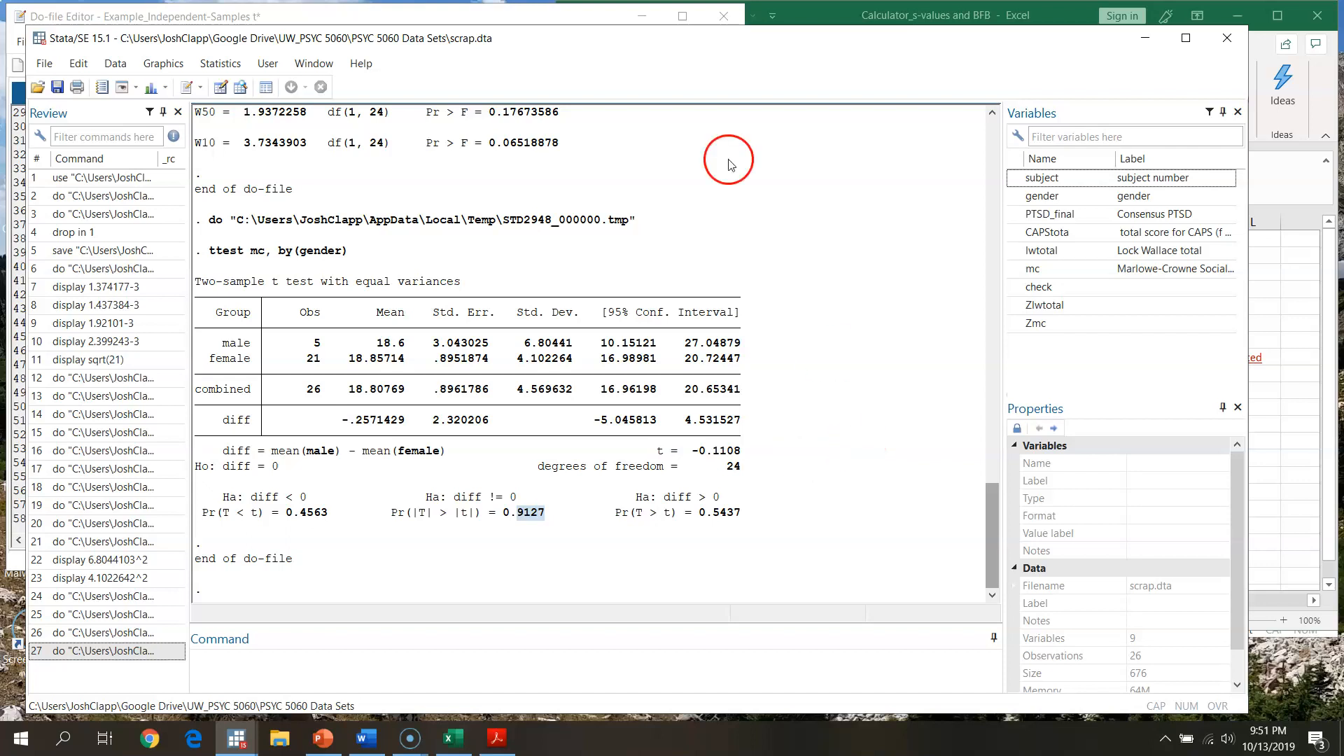
# Step: Run esize twosample mc, by(gender) all from the do-file and compare the effect sizes with the mc t-test output
pyautogui.click(538, 23)
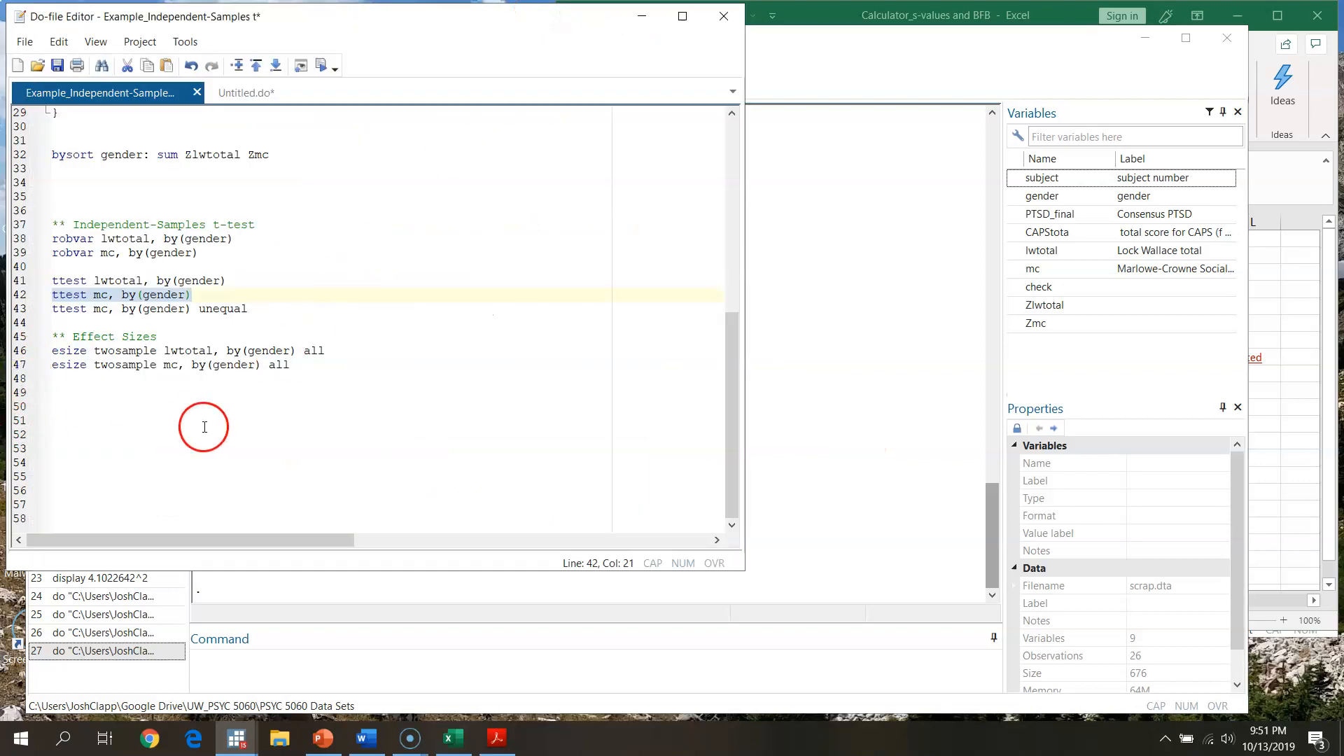
pyautogui.click(16, 364)
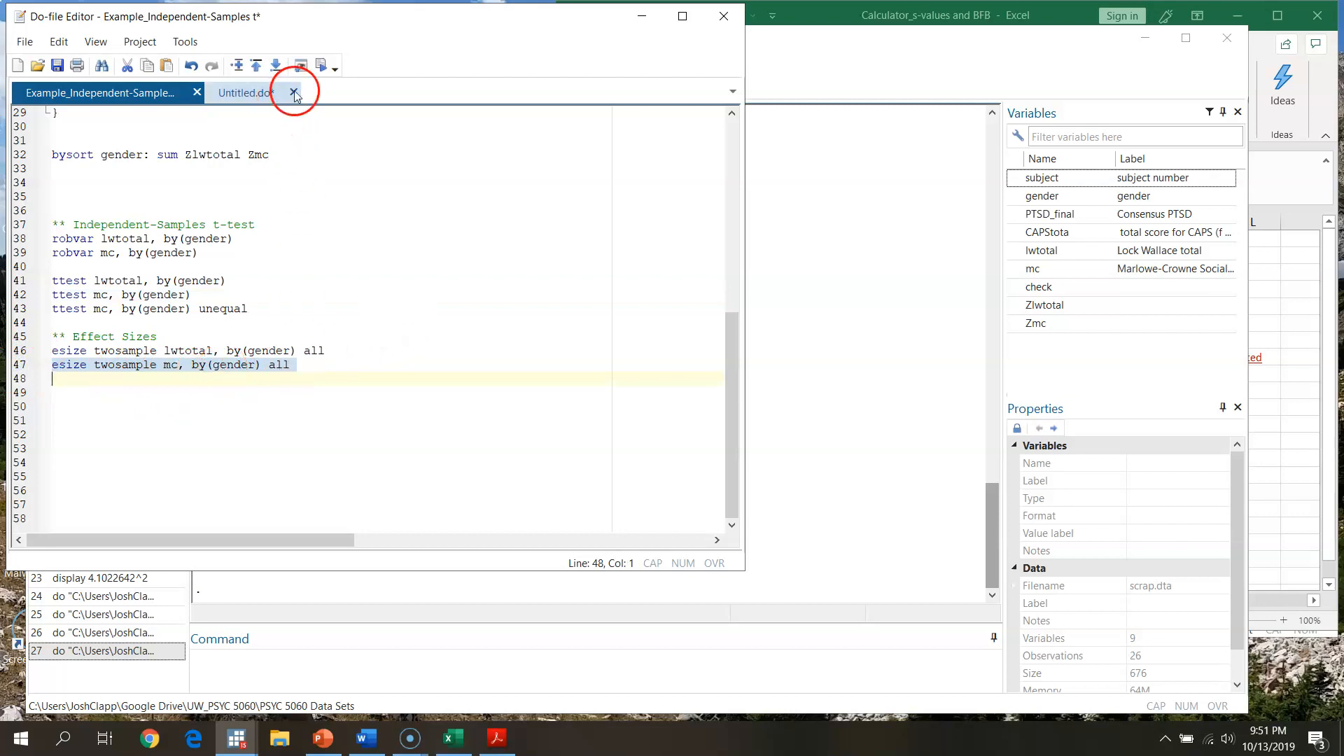
pyautogui.click(320, 65)
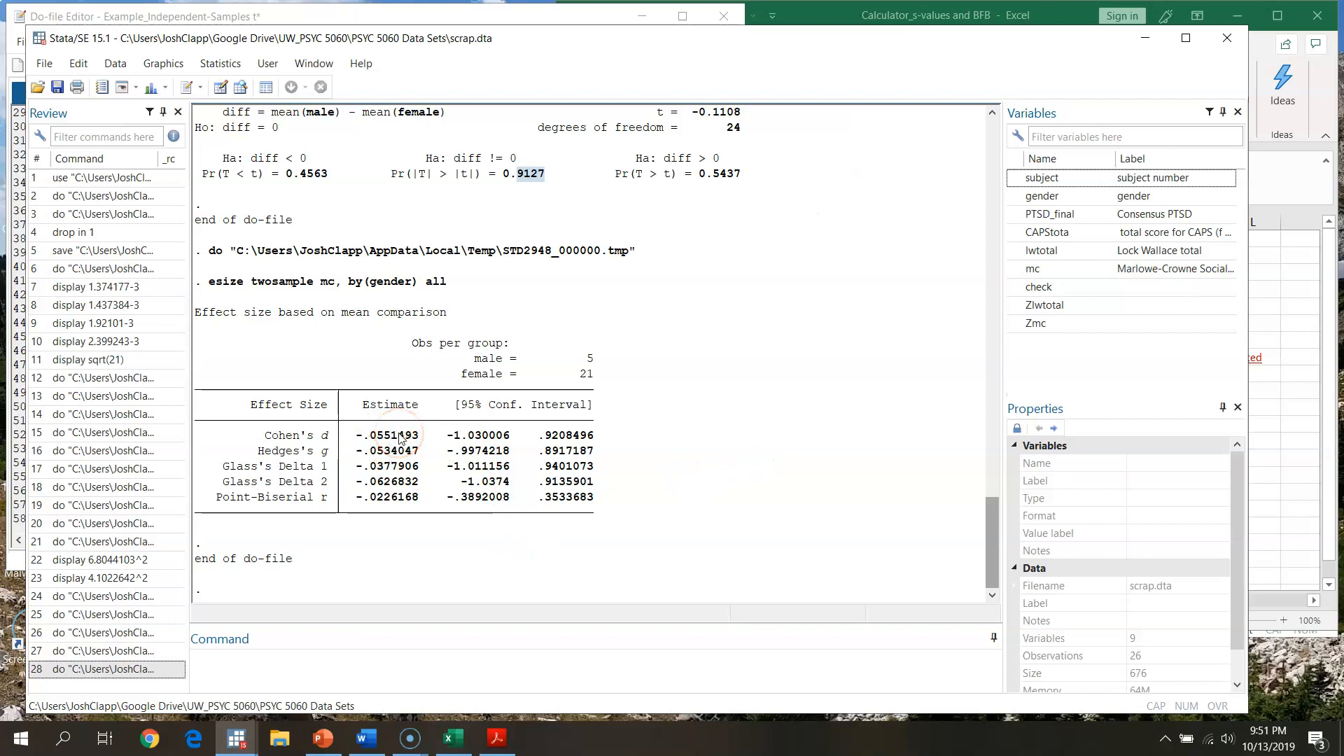
pyautogui.scroll(5, 804, 510)
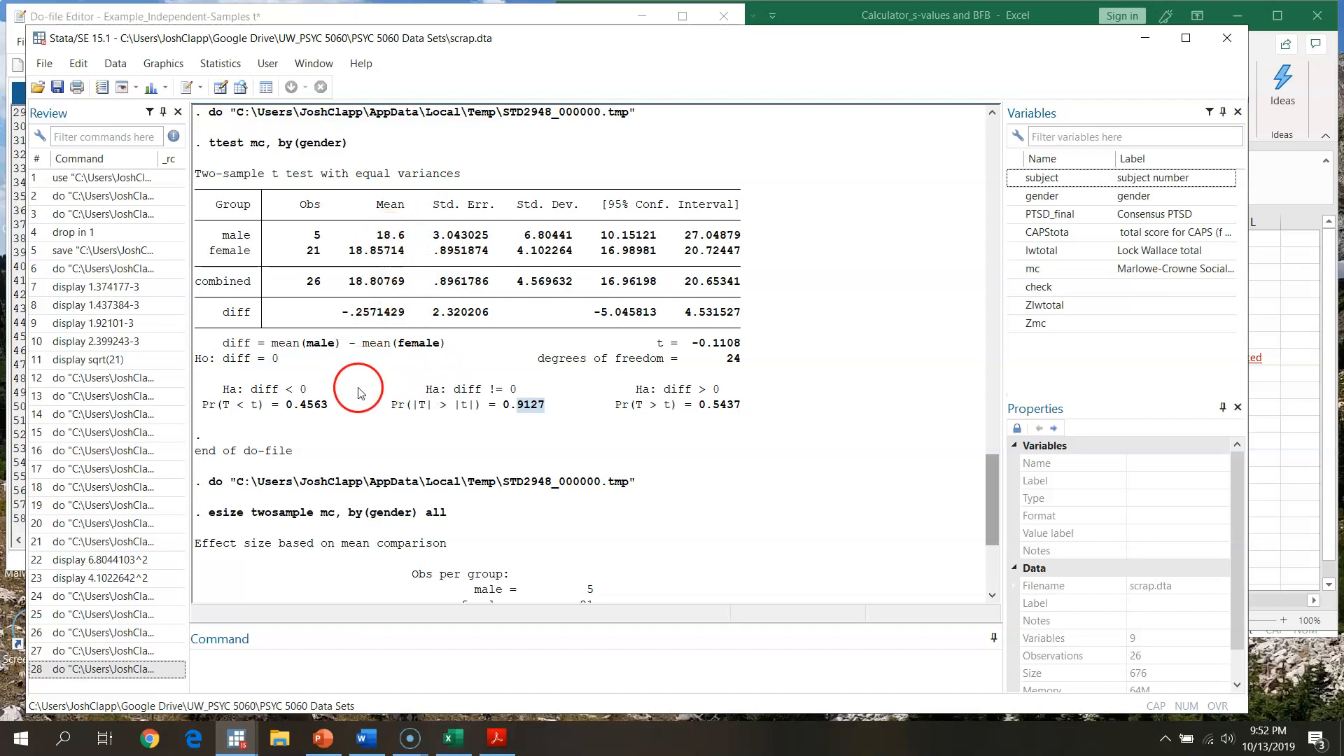
# Step: Rerun robvar mc, by(gender) from the do-file to recheck the equality of variances
pyautogui.click(520, 21)
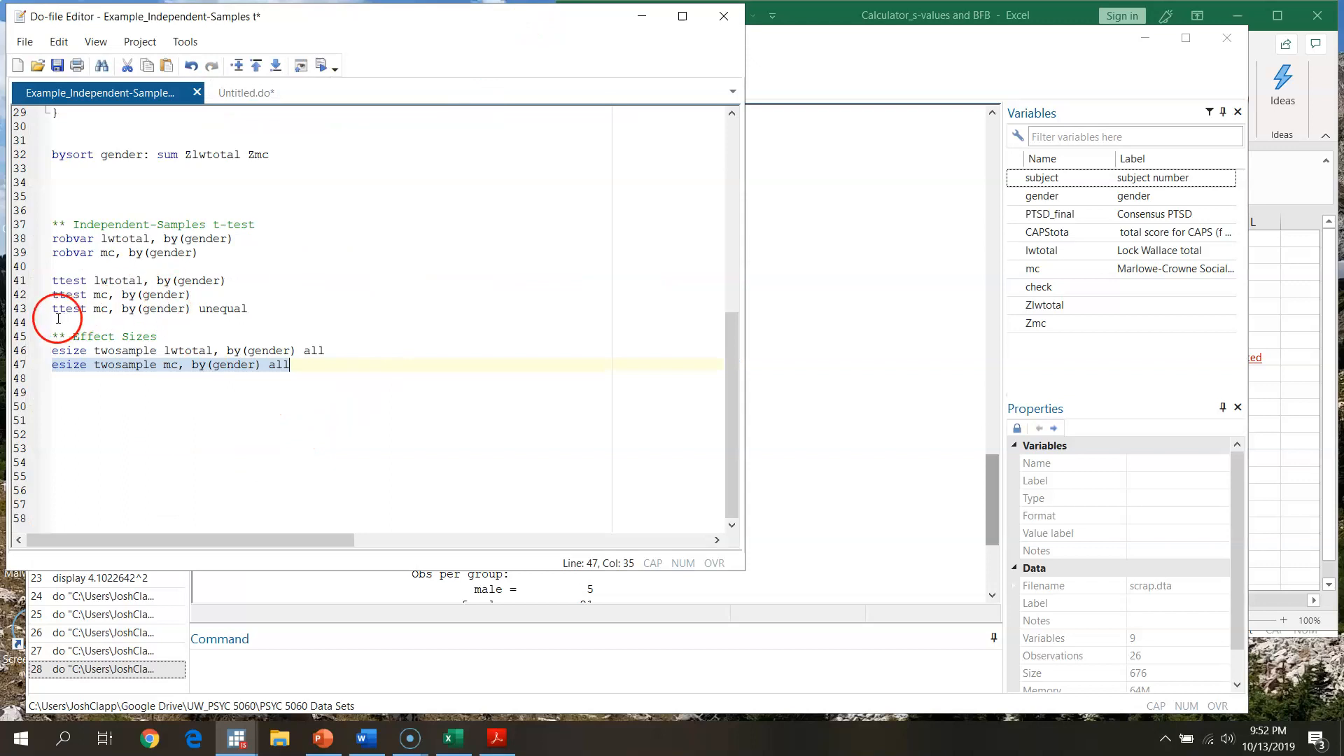
pyautogui.click(24, 253)
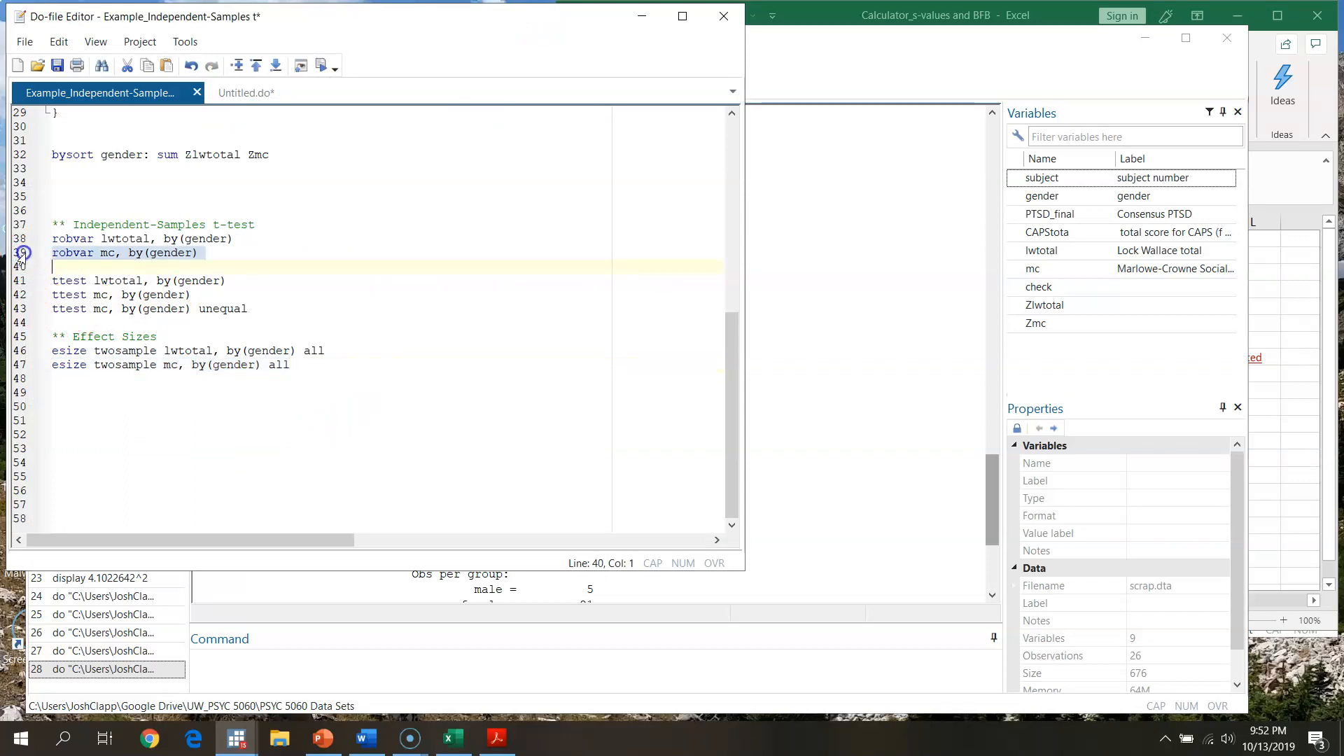
pyautogui.click(319, 65)
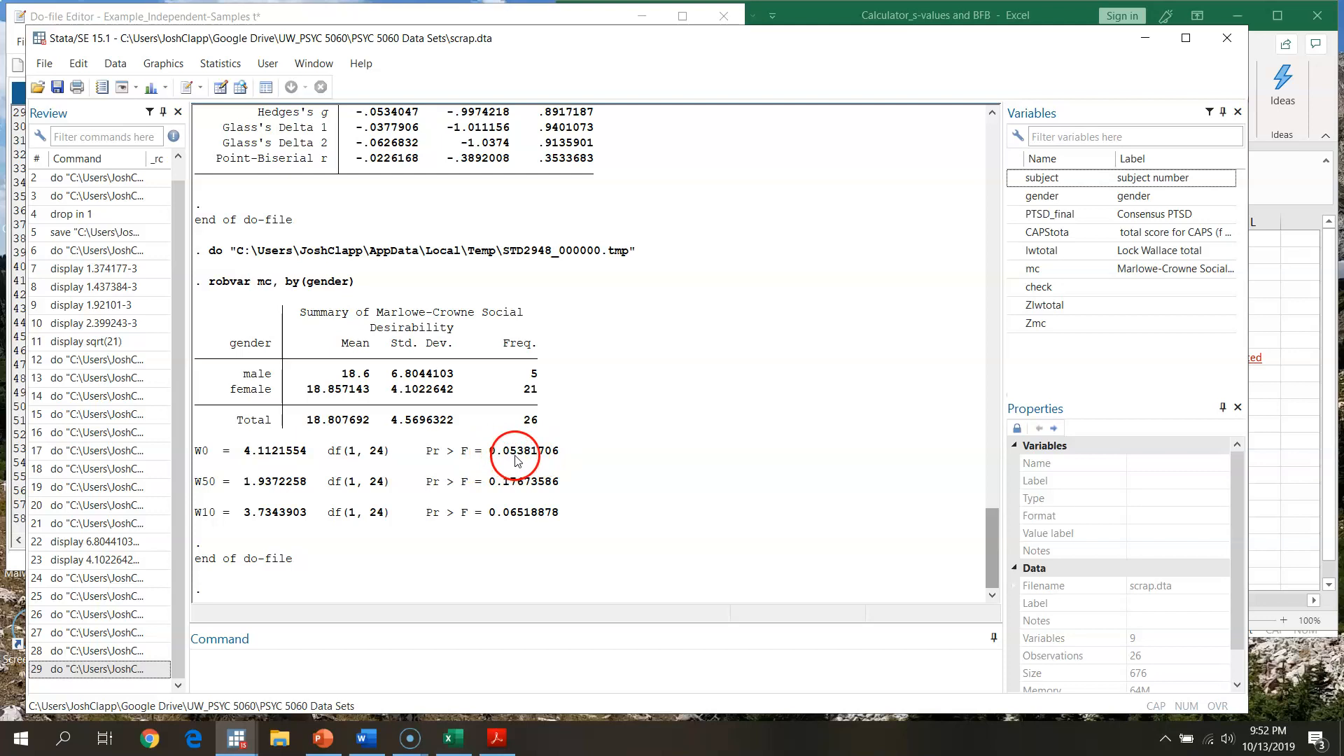
# Step: Run the unequal-variances t-test, ttest mc, by(gender) unequal, from the do-file and bring up its output
pyautogui.click(539, 18)
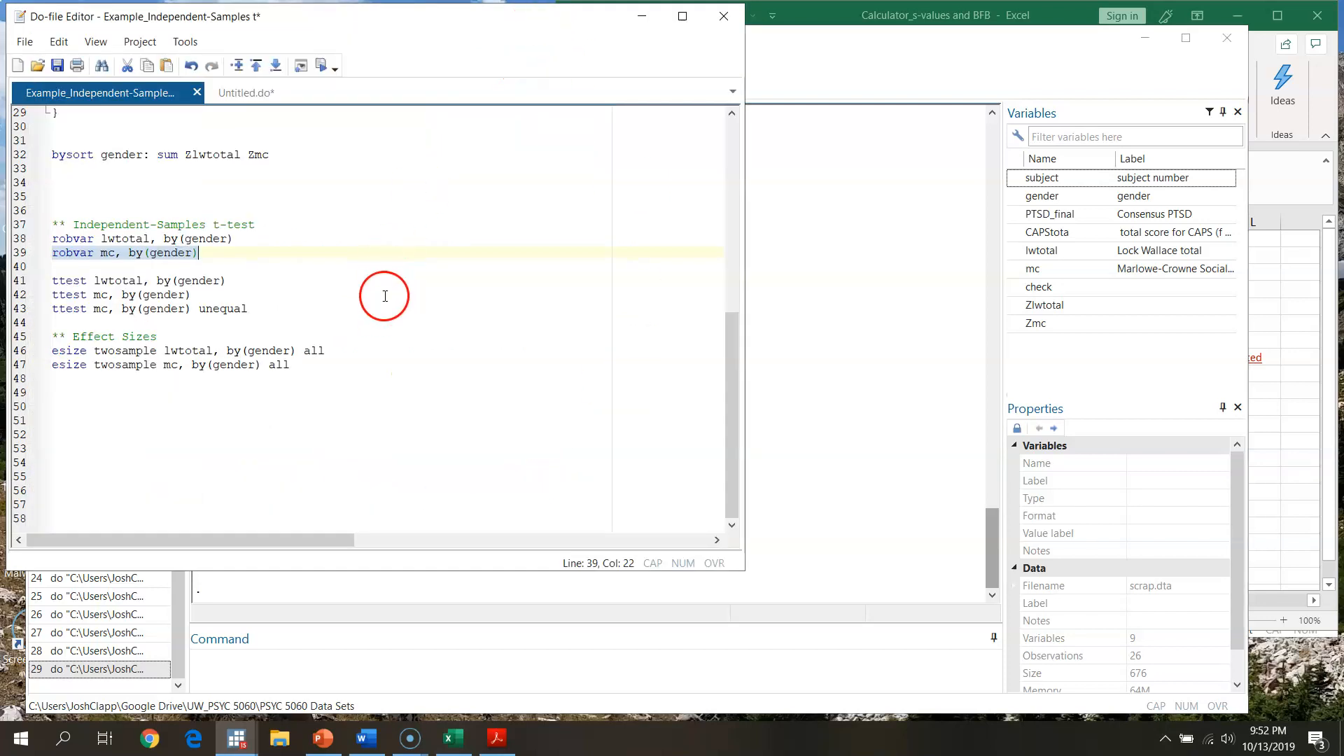
pyautogui.click(16, 312)
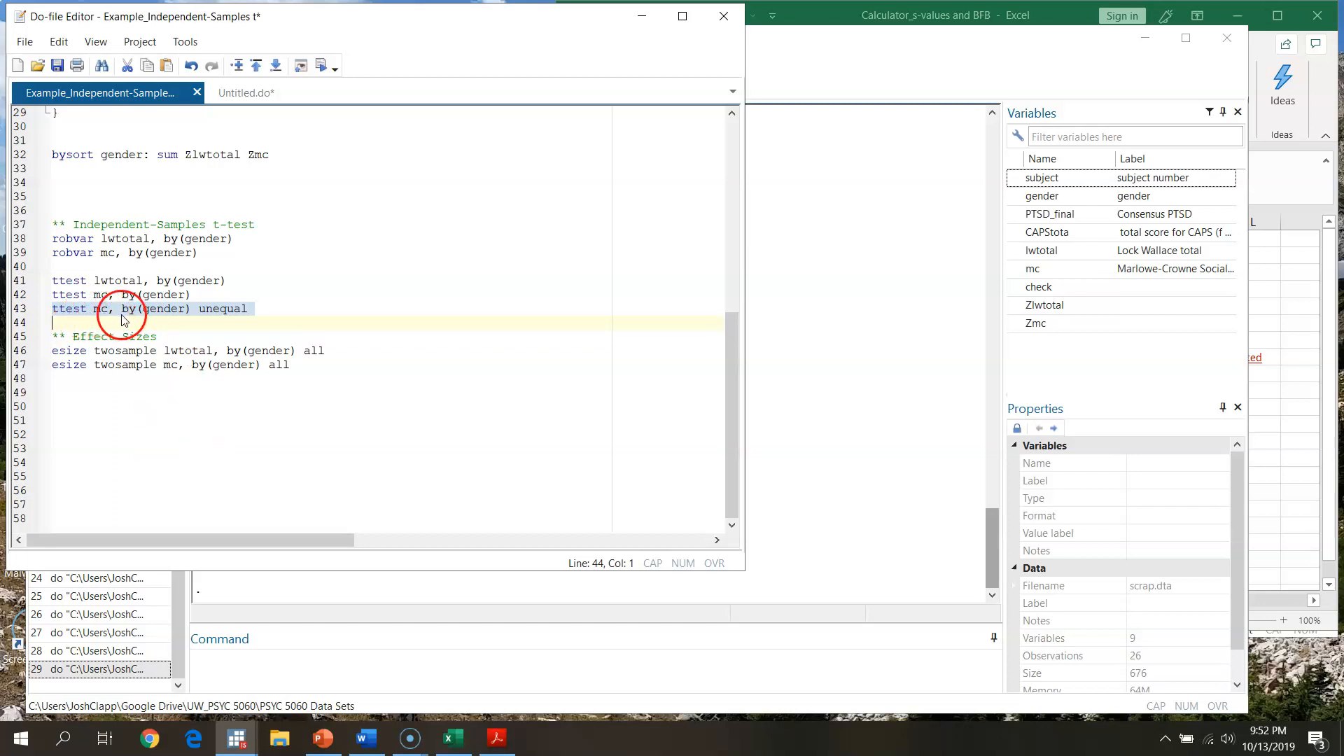
pyautogui.click(207, 295)
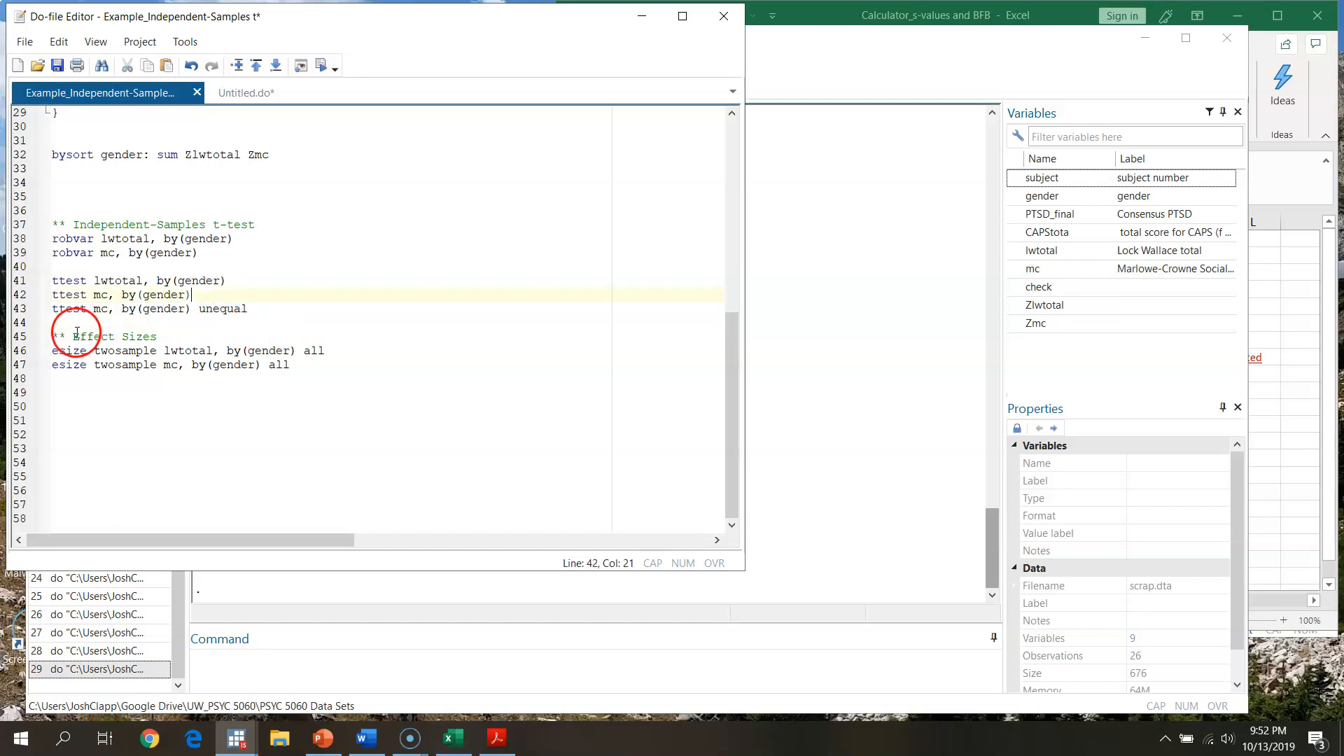
pyautogui.click(21, 310)
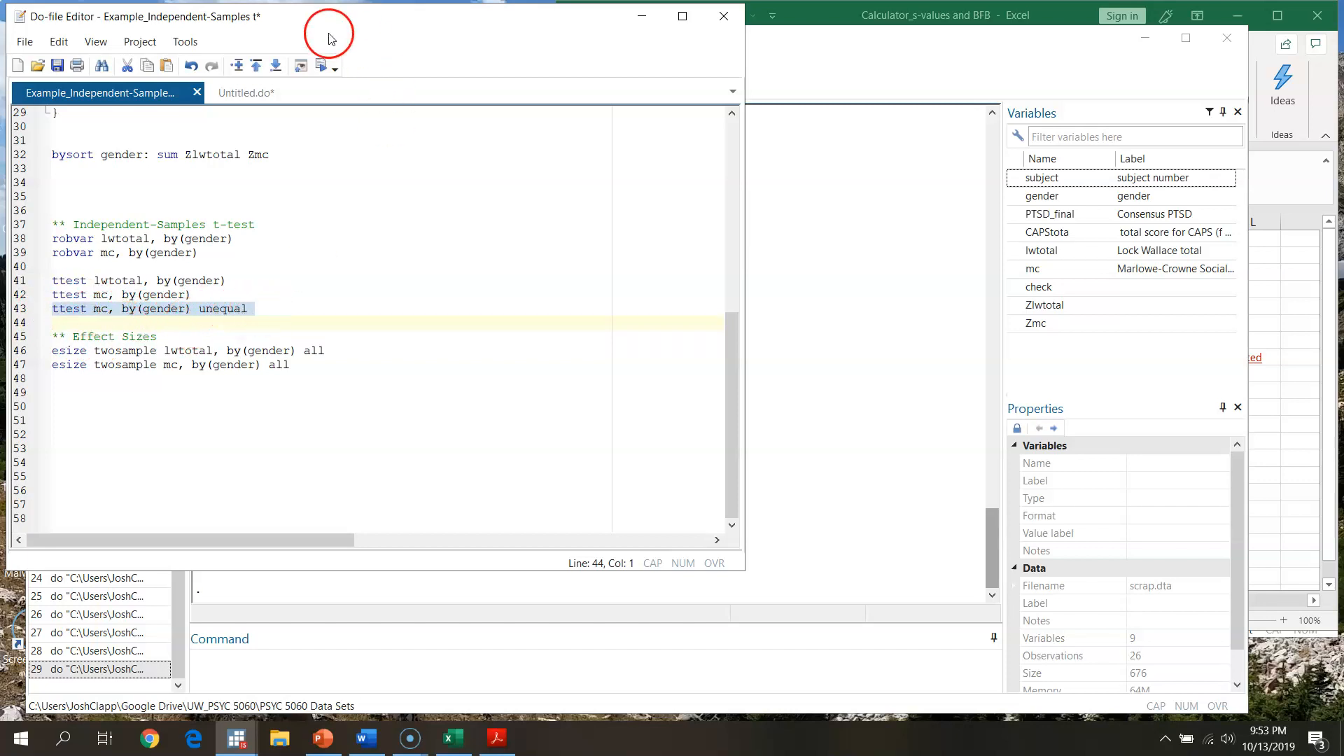
pyautogui.click(321, 65)
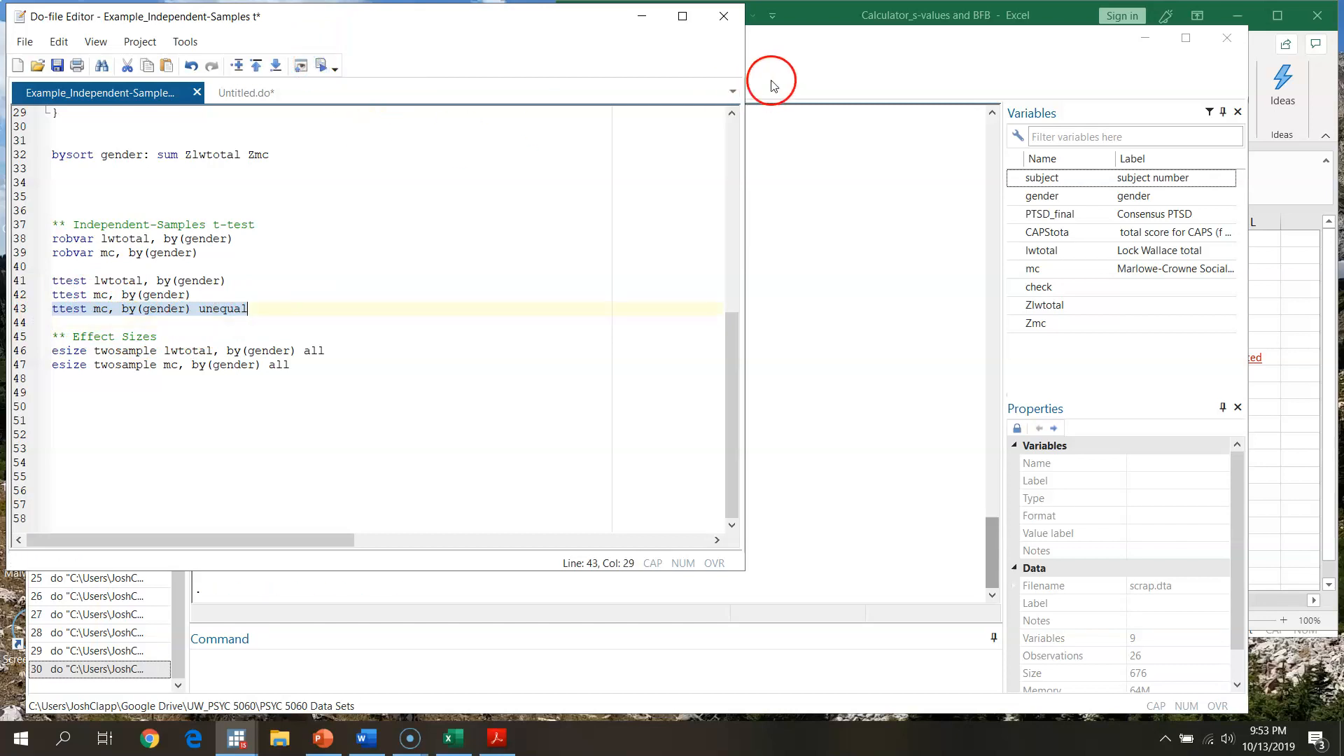
pyautogui.click(772, 85)
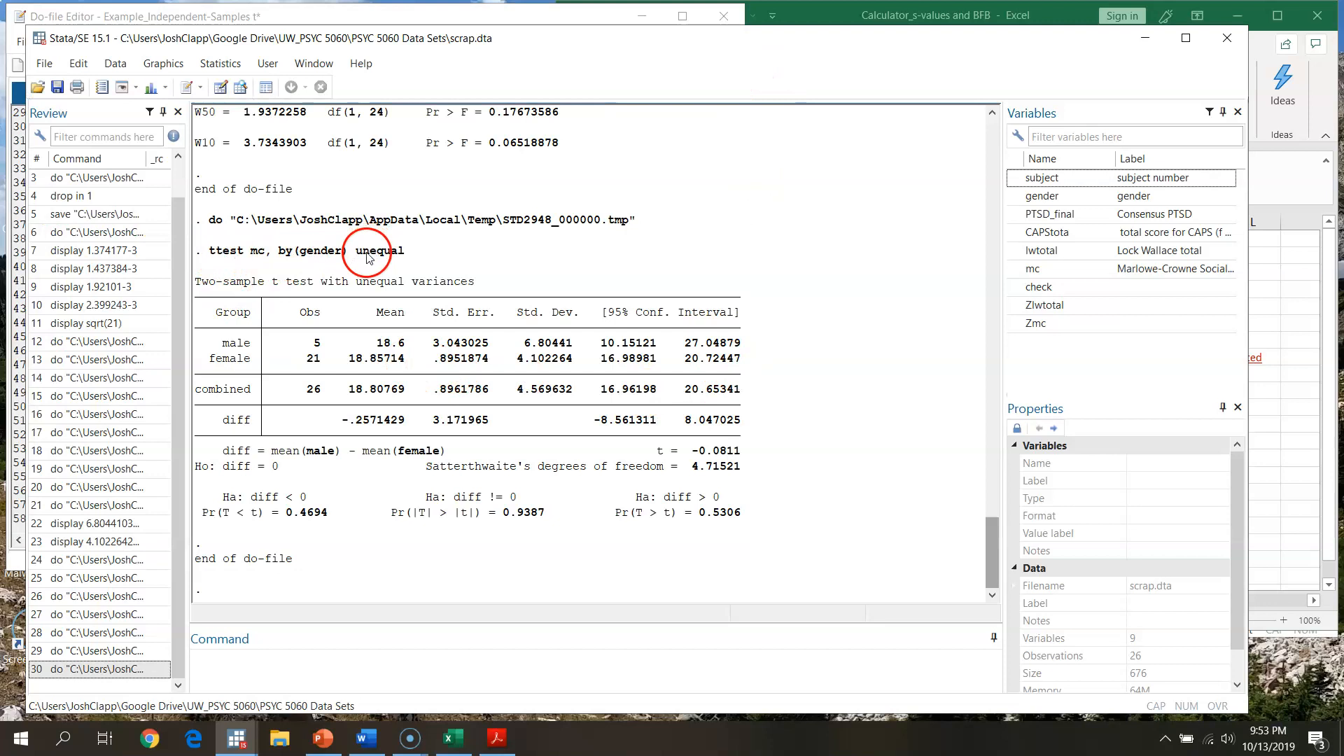
# Step: Review the unequal-variances output for mc: the male, female and combined rows, mean difference, t statistic and two-tailed p-value
pyautogui.moveTo(195, 289); pyautogui.dragTo(455, 289)
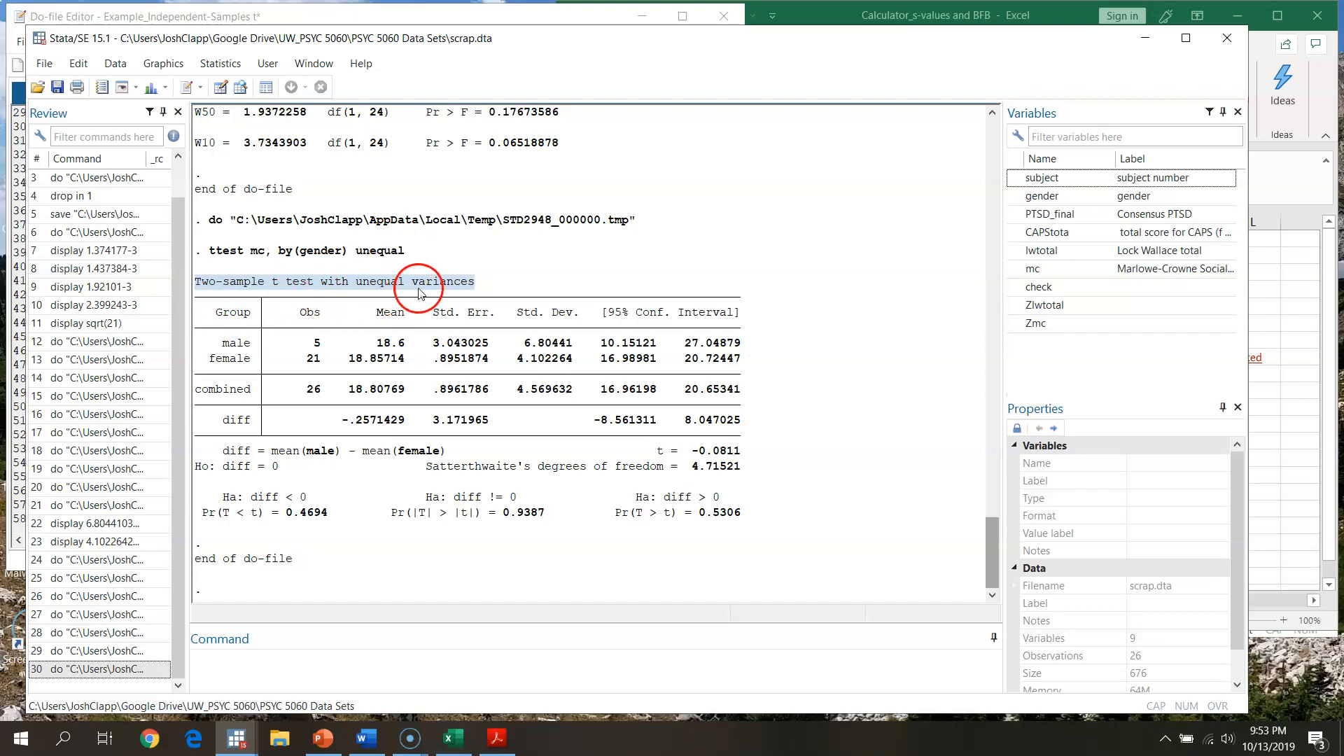
pyautogui.moveTo(317, 341); pyautogui.dragTo(724, 338)
pyautogui.moveTo(301, 358); pyautogui.dragTo(741, 361)
pyautogui.moveTo(306, 390); pyautogui.dragTo(756, 396)
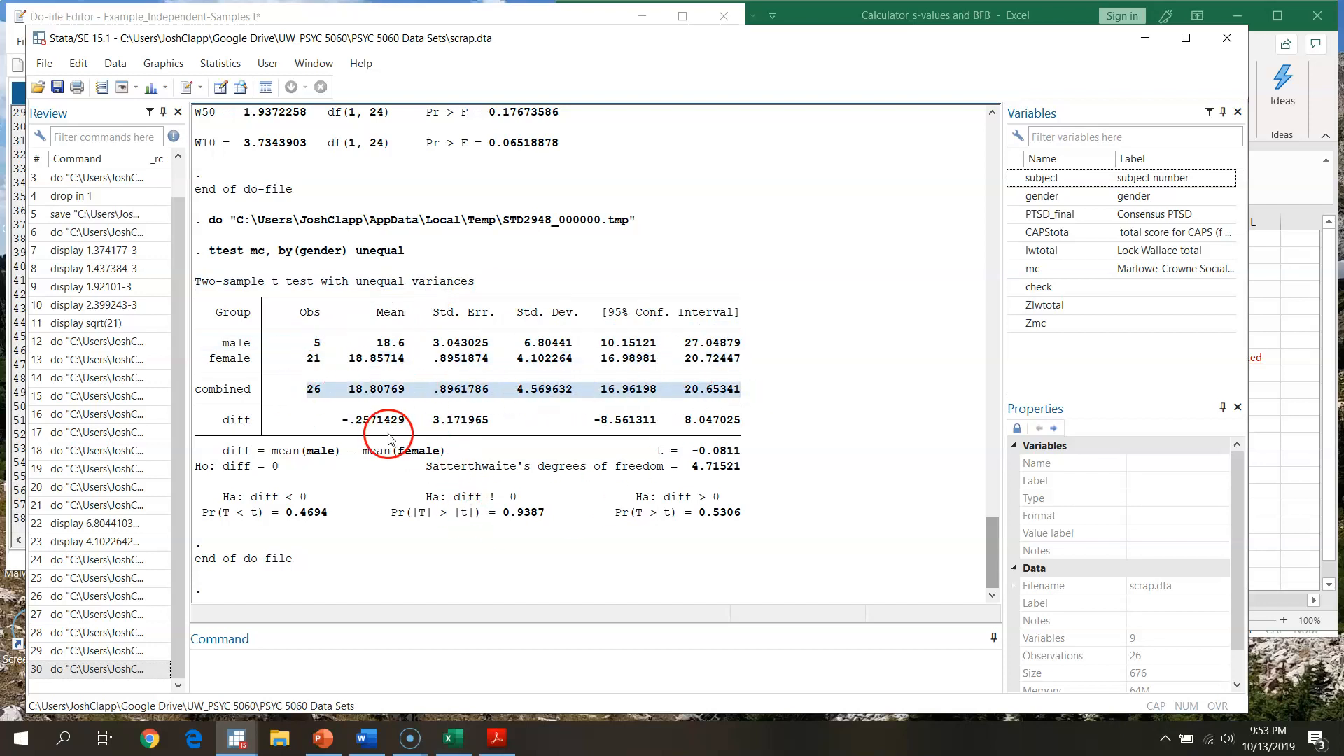
pyautogui.moveTo(340, 424); pyautogui.dragTo(461, 425)
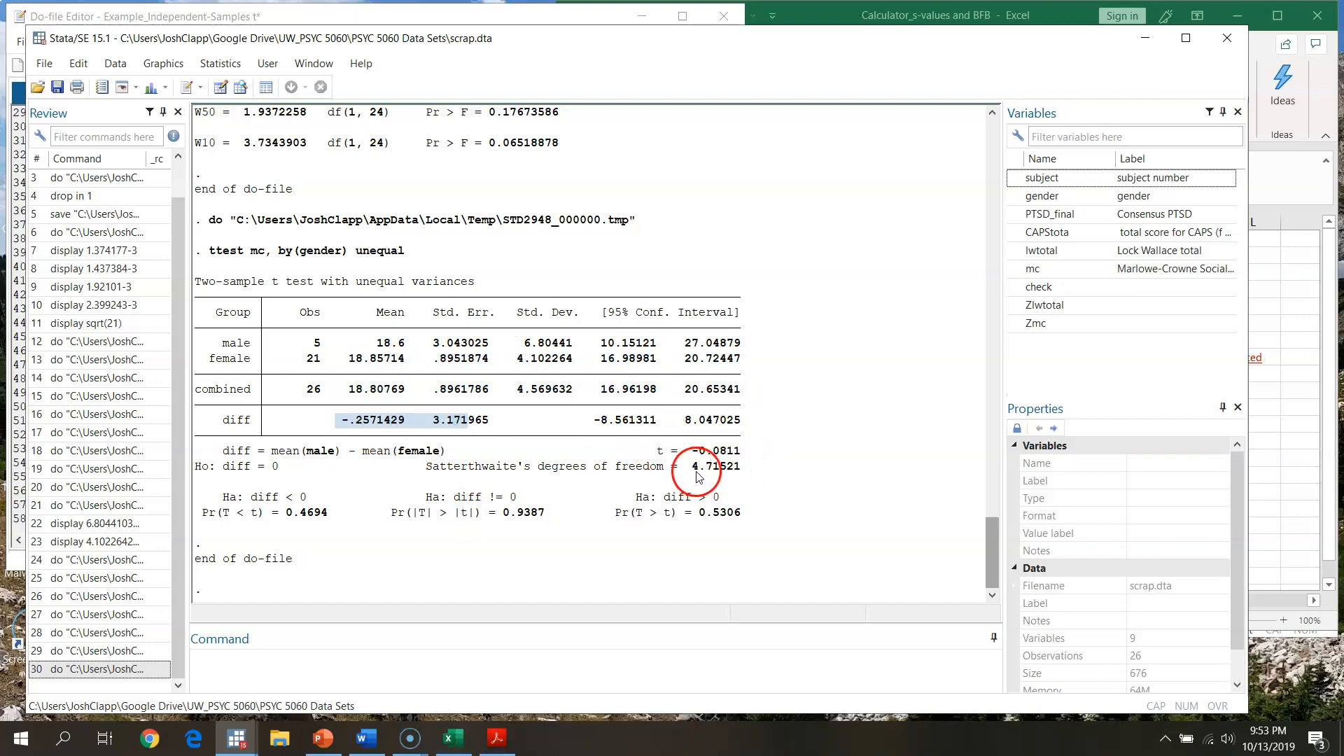
pyautogui.moveTo(692, 452); pyautogui.dragTo(733, 453)
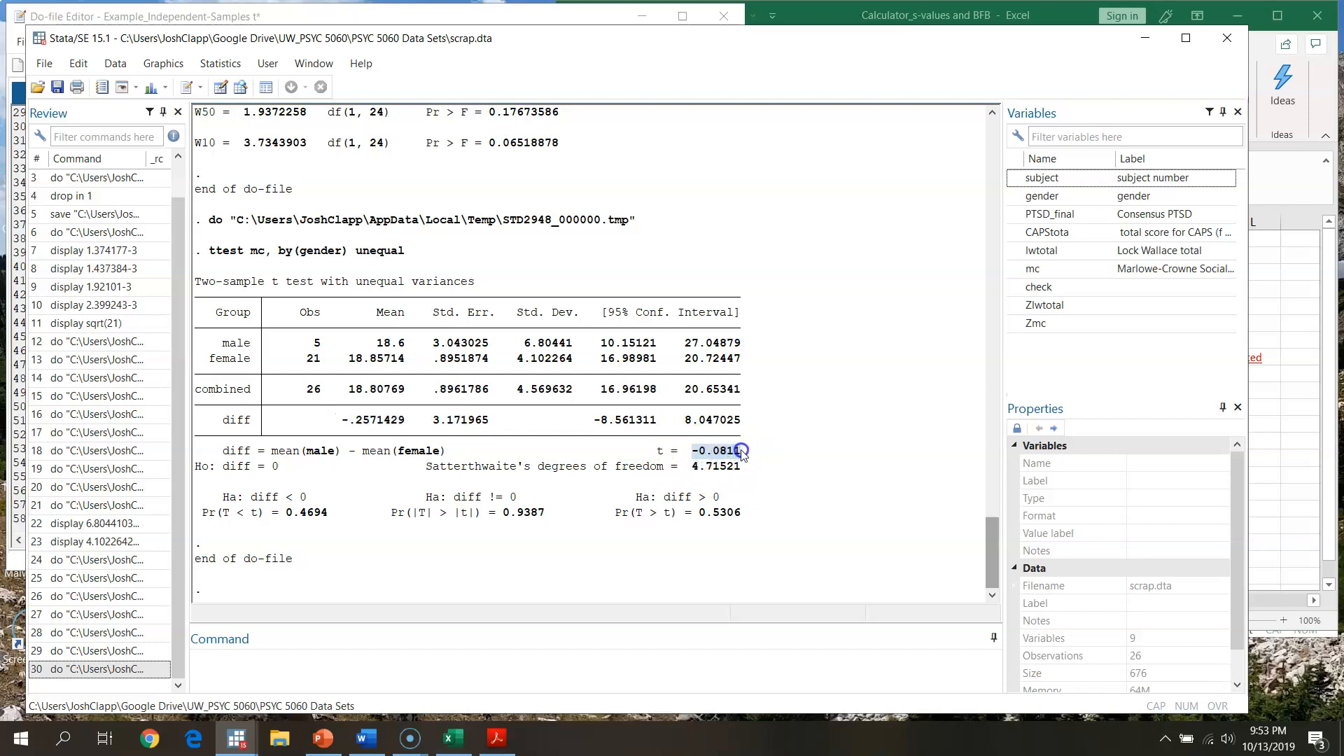
pyautogui.moveTo(502, 513); pyautogui.dragTo(545, 517)
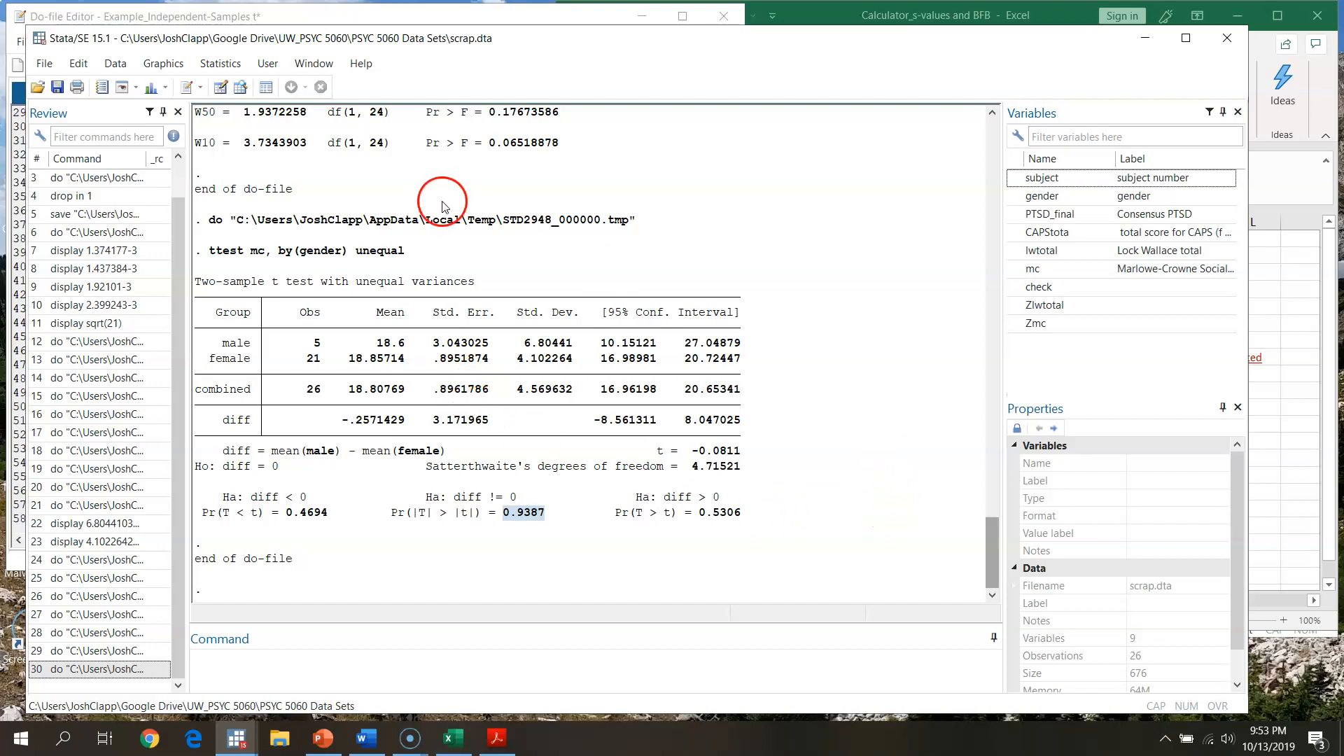
# Step: Examine the unequal option in the ttest command and compare Satterthwaite's degrees of freedom with those of the equal-variances mc test
pyautogui.moveTo(210, 252); pyautogui.dragTo(312, 251)
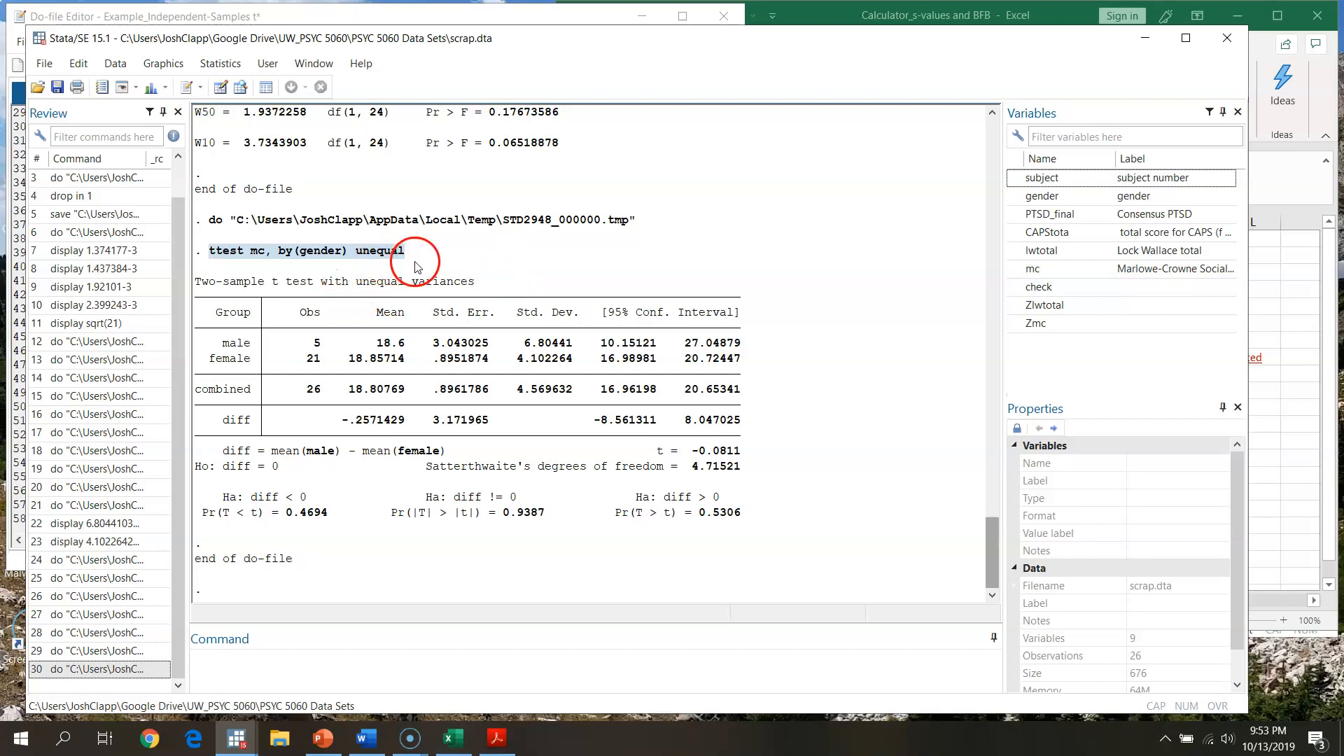
pyautogui.click(828, 418)
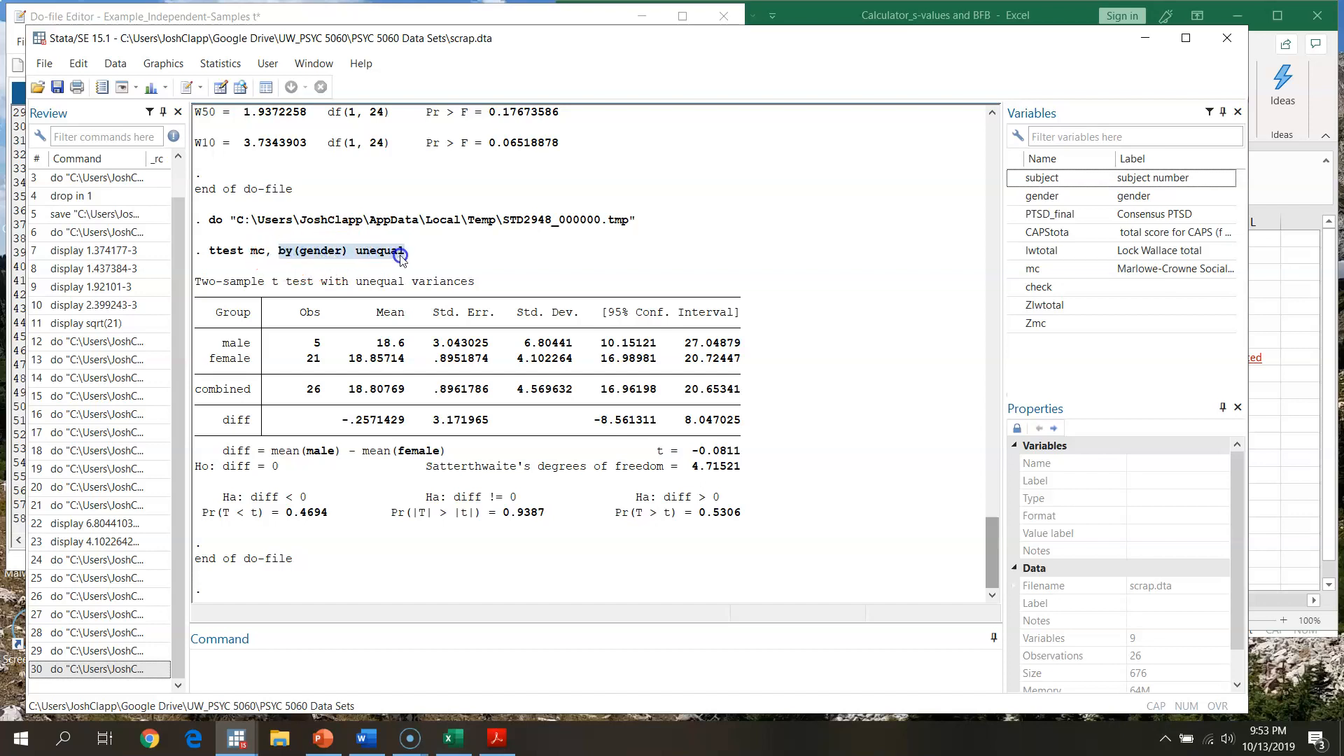
pyautogui.click(534, 263)
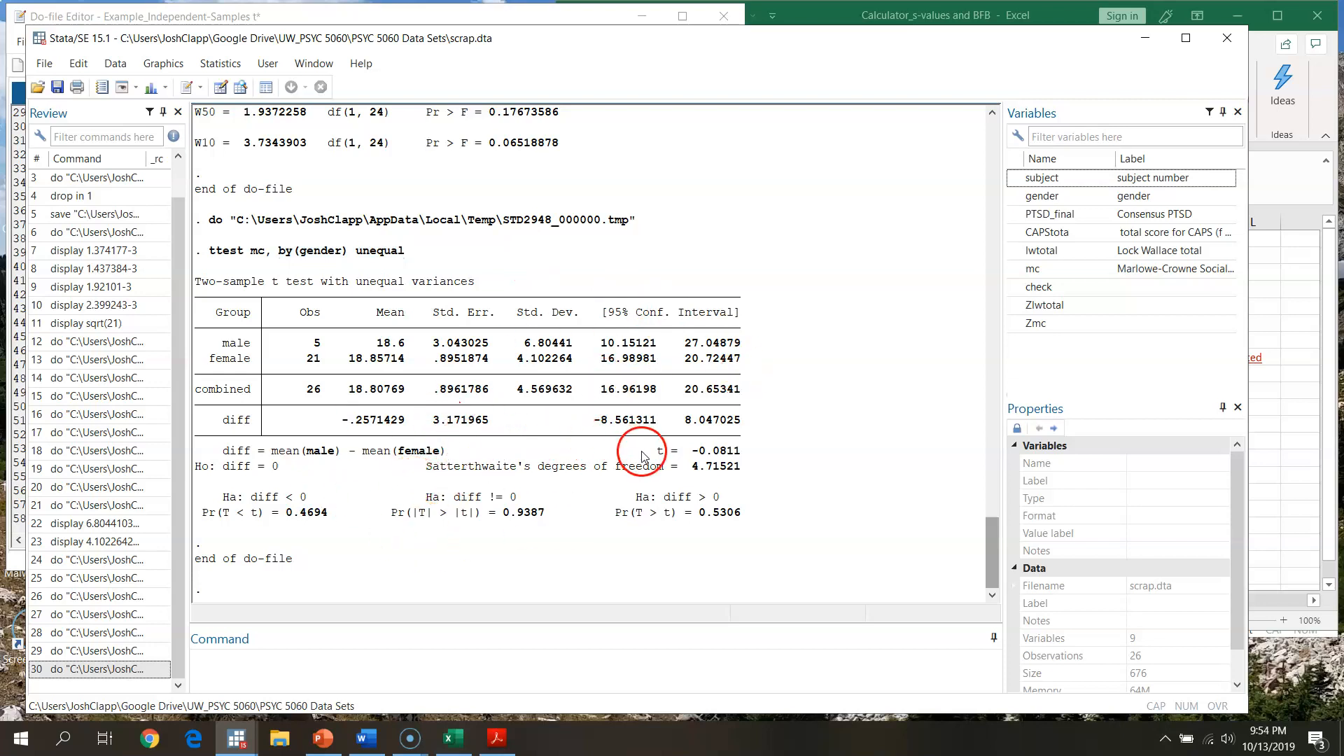
pyautogui.scroll(15, 592, 446)
pyautogui.scroll(6, 604, 471)
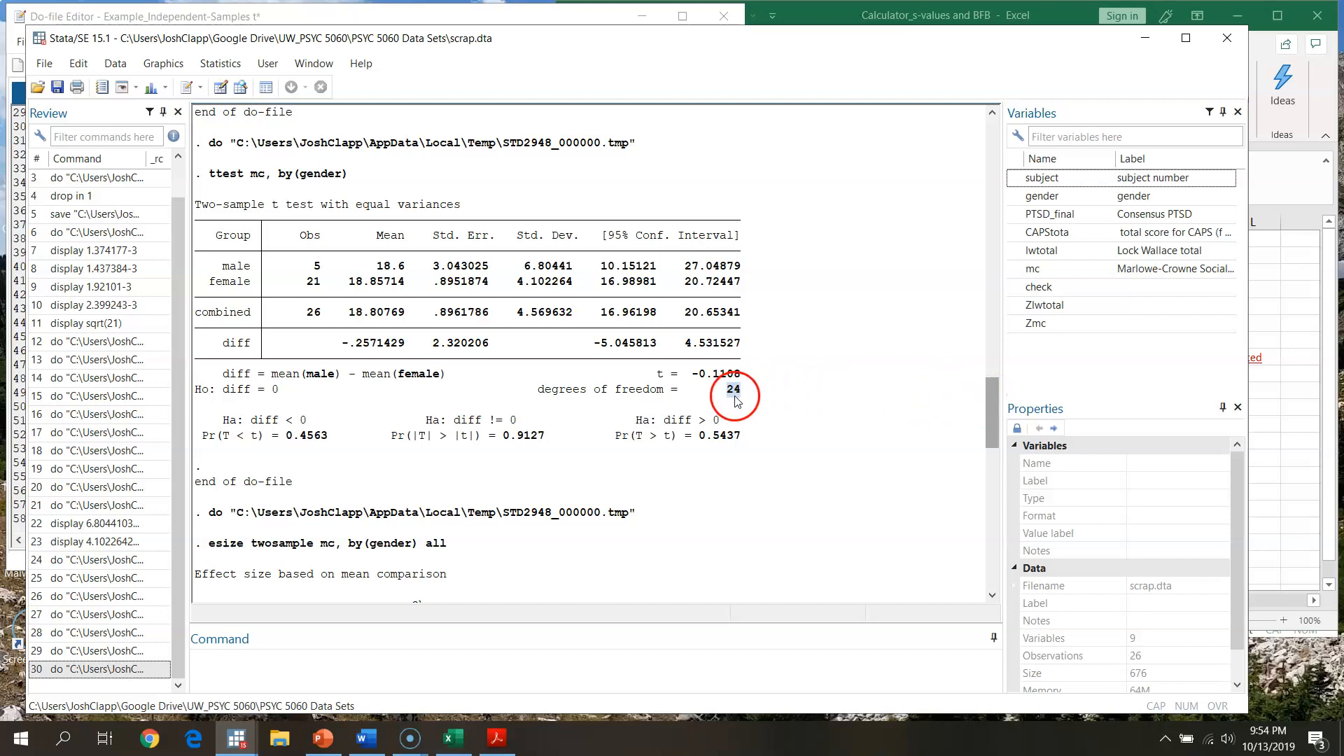
pyautogui.moveTo(993, 413); pyautogui.dragTo(976, 550)
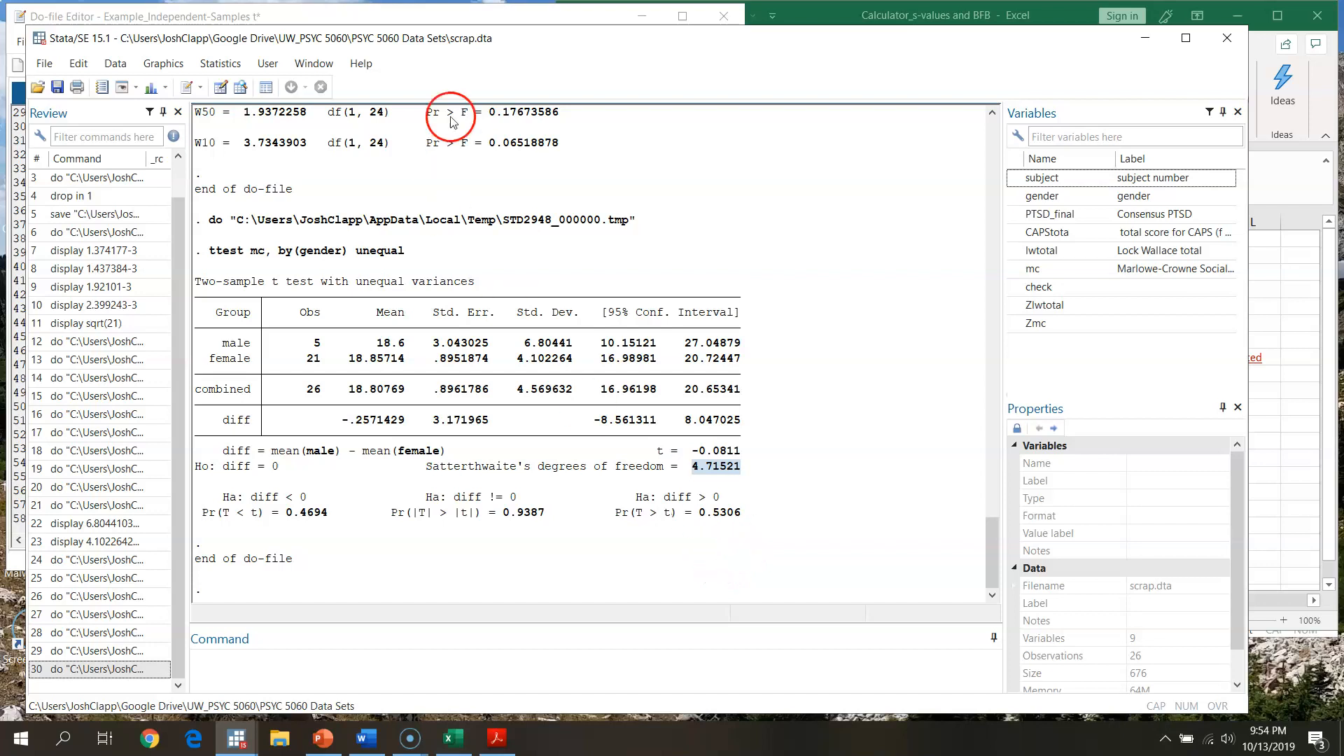
# Step: Switch to the PowerPoint slide show and view the Independent-Samples t write-up slides, checking the pub version and returning to the assign version
pyautogui.click(448, 20)
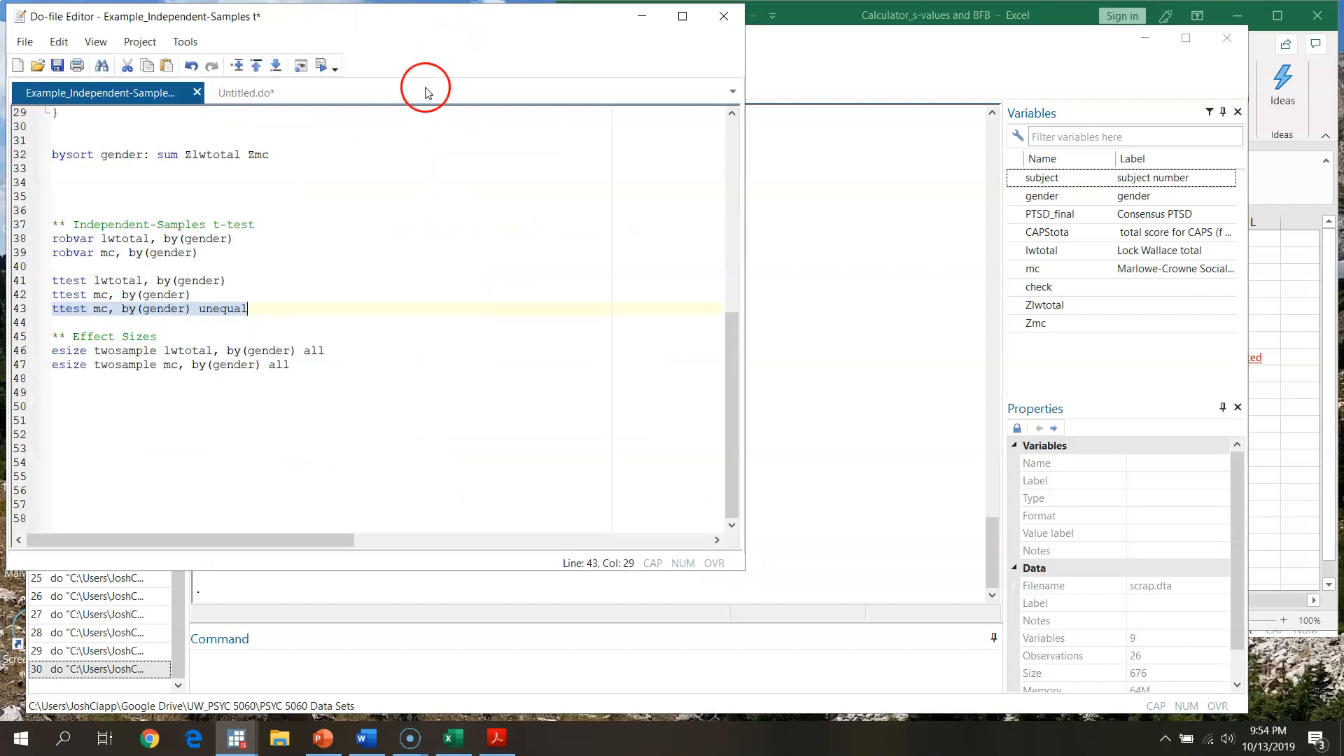
pyautogui.click(893, 70)
pyautogui.moveTo(496, 753)
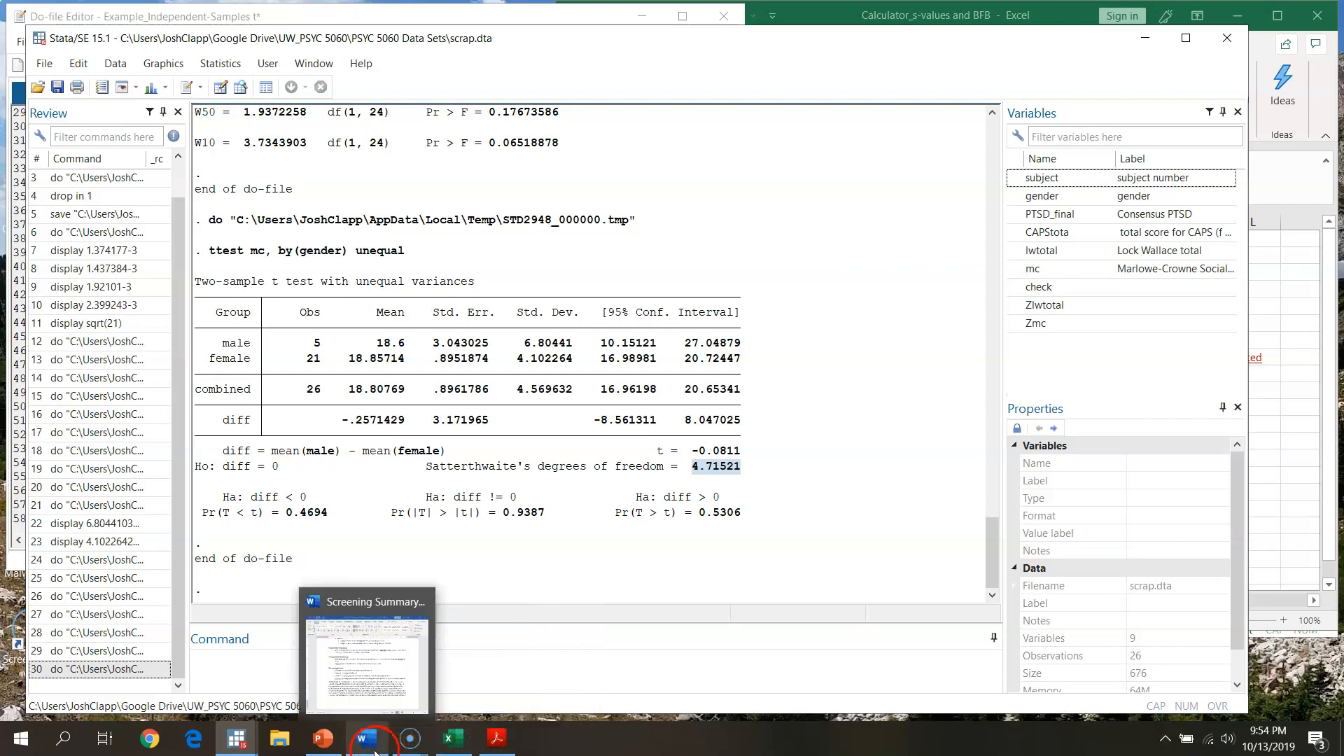
pyautogui.click(322, 738)
pyautogui.click(425, 583)
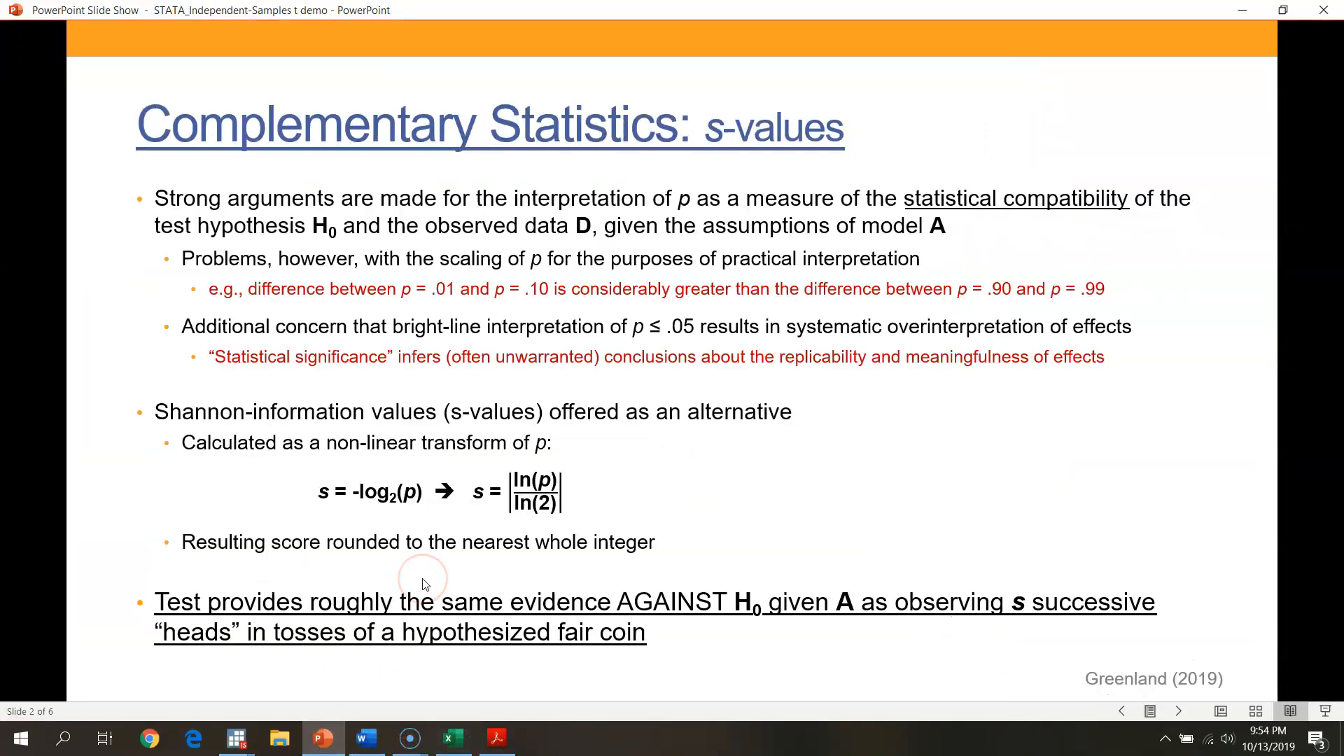
pyautogui.click(426, 583)
pyautogui.click(426, 583)
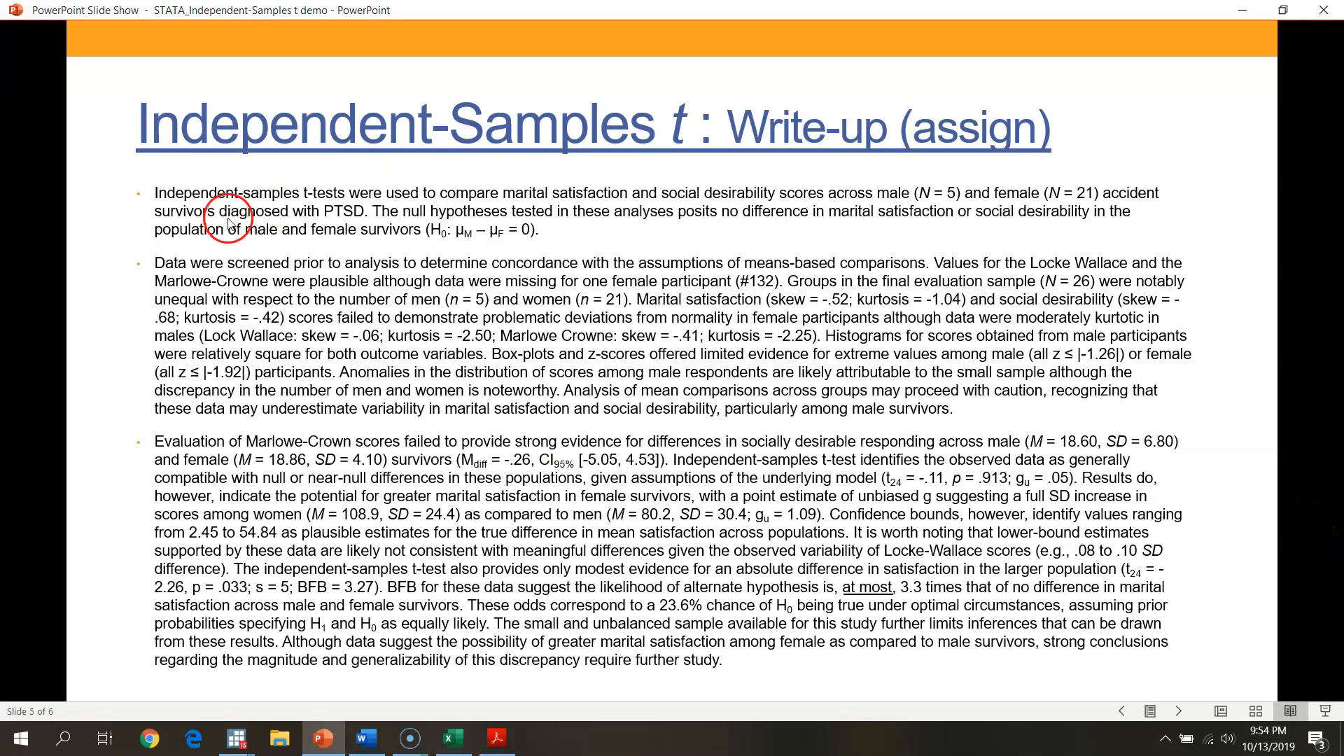
pyautogui.click(502, 287)
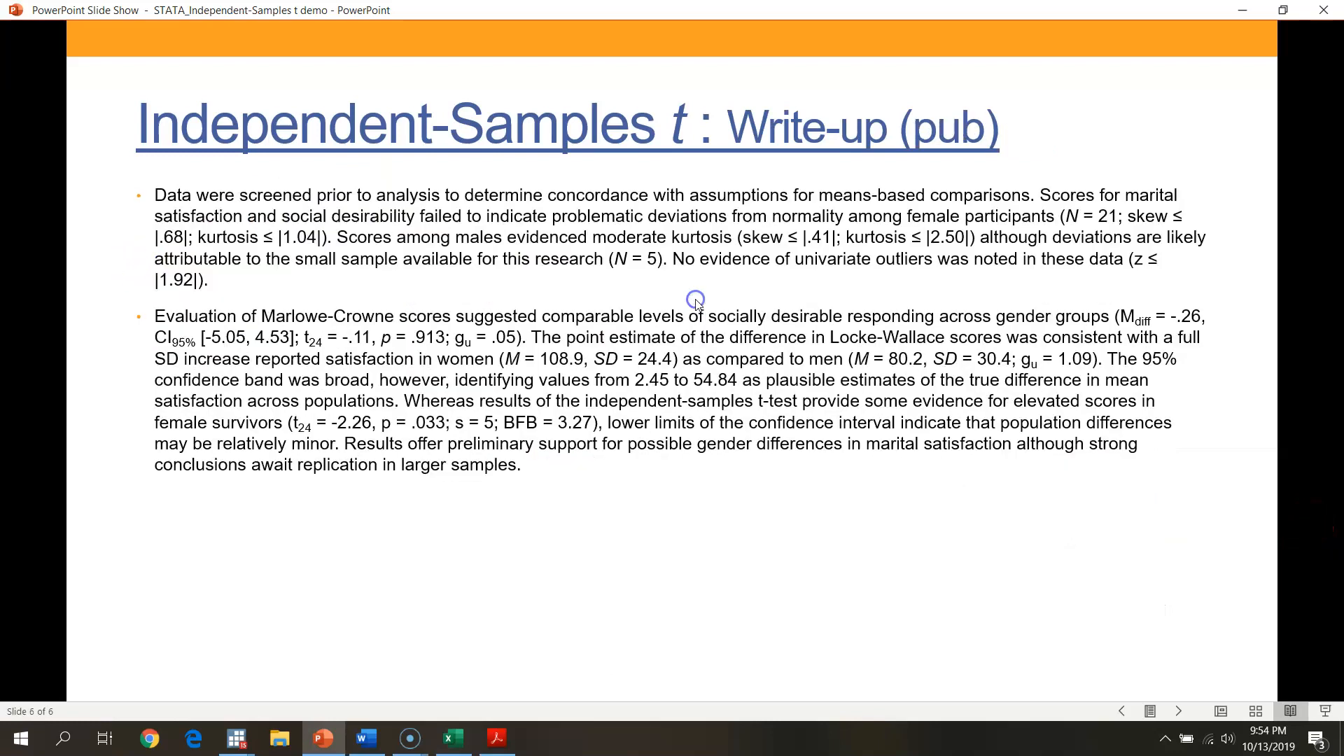
pyautogui.press('Left')
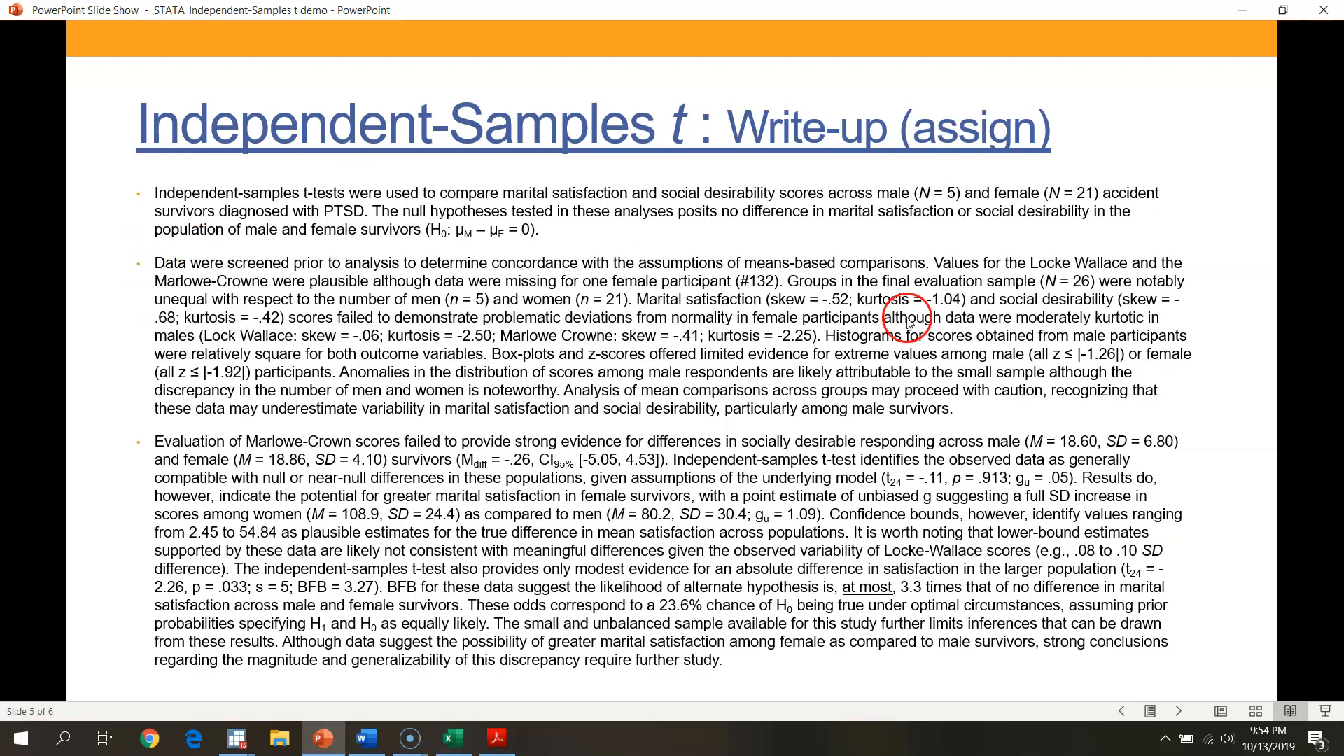